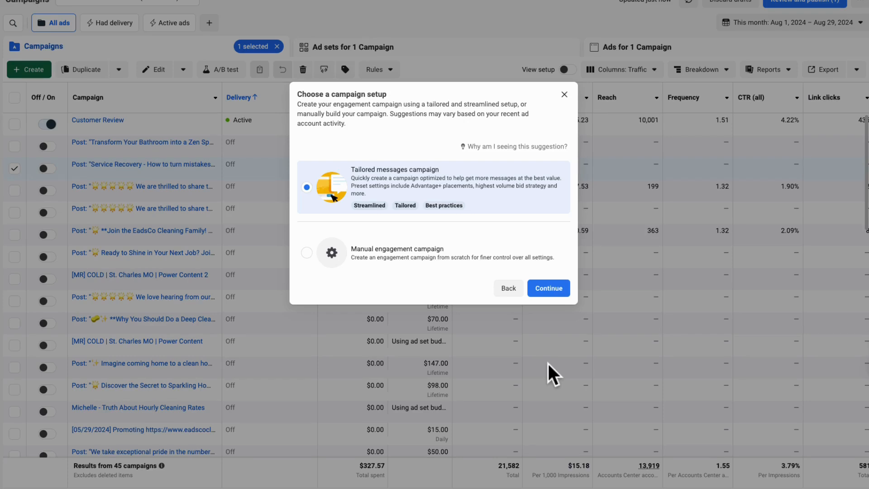
# Choose the manual engagement campaign setup and create the campaign.
pyautogui.click(421, 254)
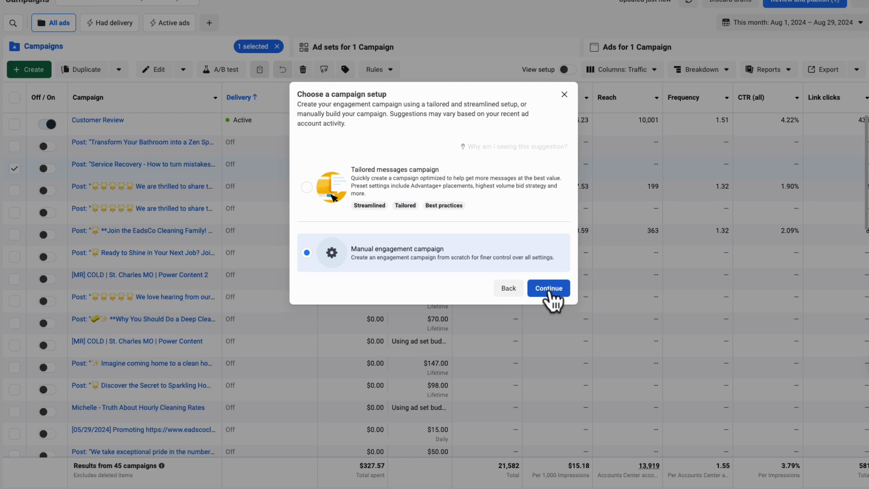
pyautogui.click(549, 292)
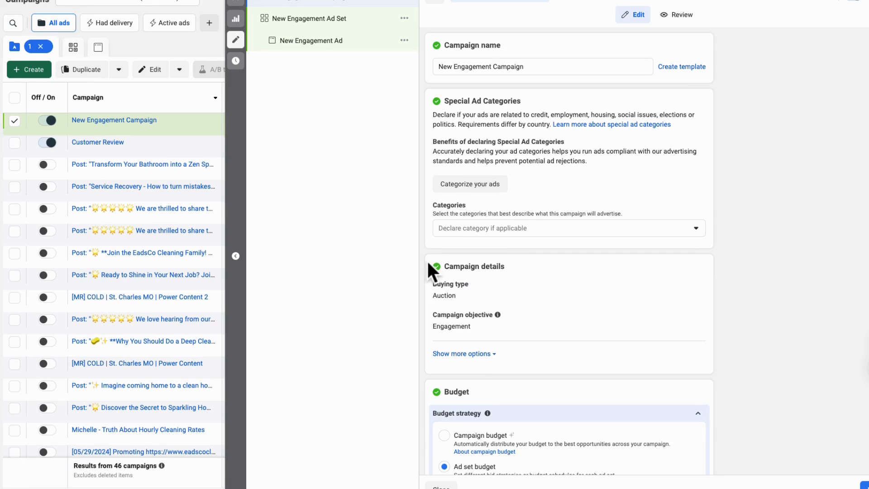
# Name the campaign "[MR] COLD St. Charles MO - Main Content".
pyautogui.tripleClick(487, 65)
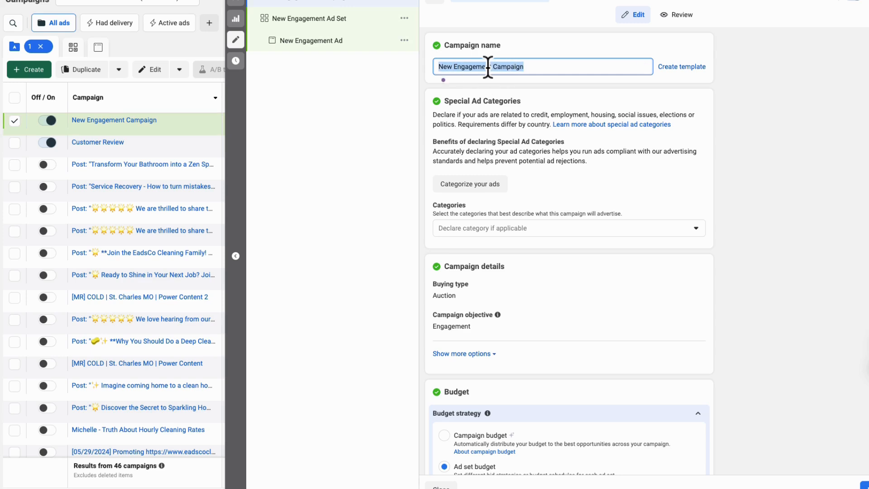
pyautogui.write('MR')
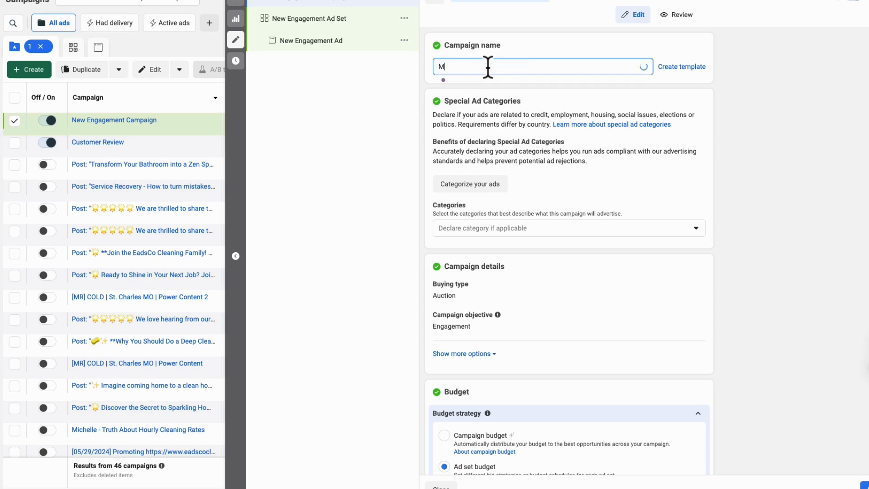
pyautogui.press('BackSpace')
pyautogui.press('BackSpace')
pyautogui.write('[MR] COL')
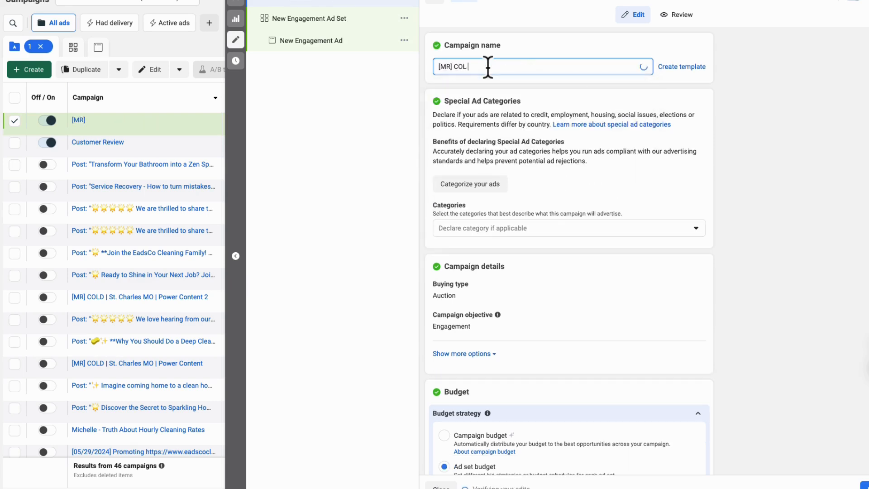
pyautogui.write('D')
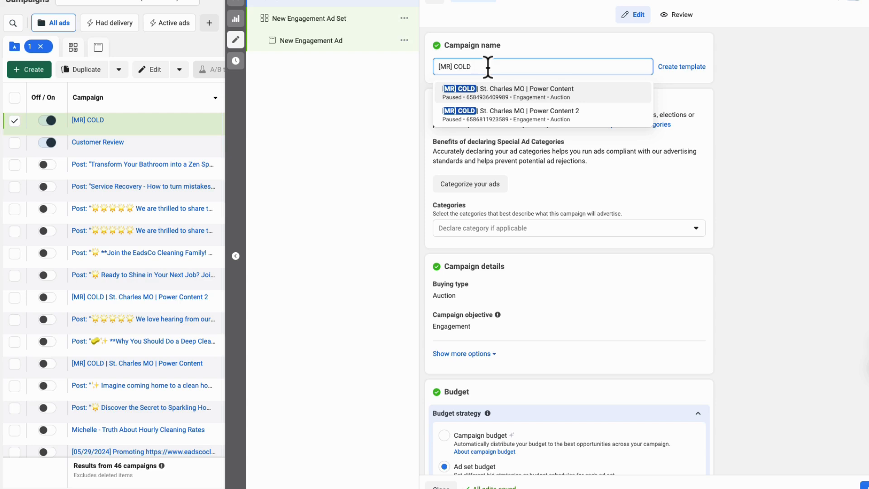
pyautogui.write('St,')
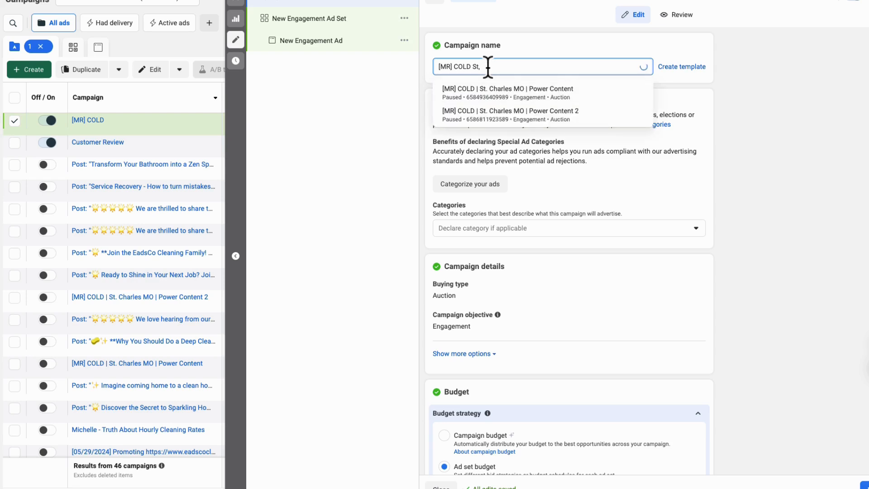
pyautogui.press('BackSpace')
pyautogui.write('. Charles Missour')
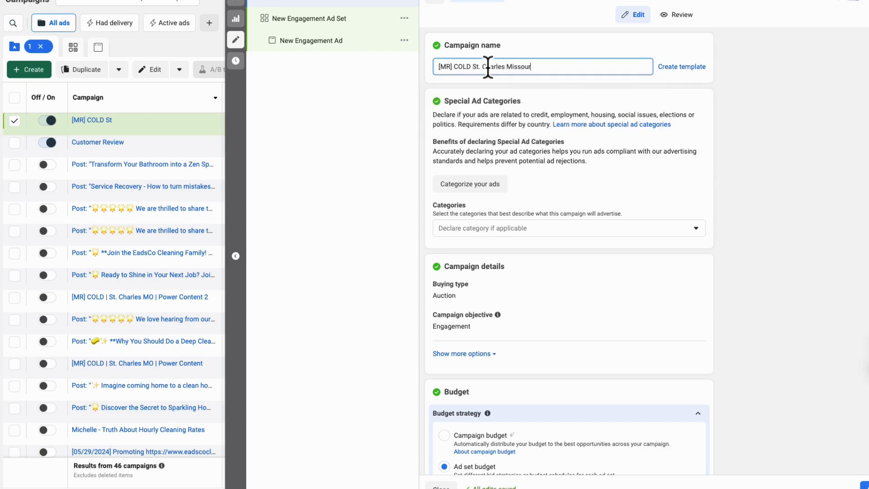
pyautogui.press('BackSpace')
pyautogui.press('BackSpace')
pyautogui.press('BackSpace')
pyautogui.press('BackSpace')
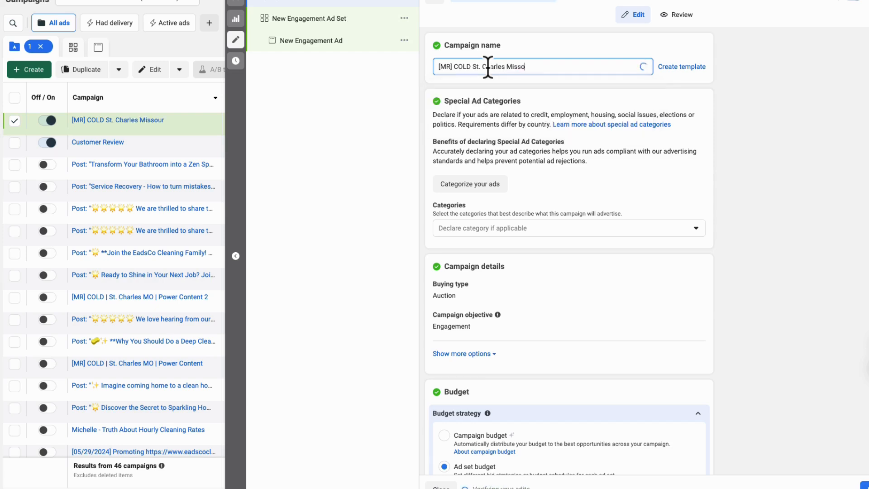
pyautogui.press('BackSpace')
pyautogui.press('BackSpace')
pyautogui.press('BackSpace')
pyautogui.press('BackSpace')
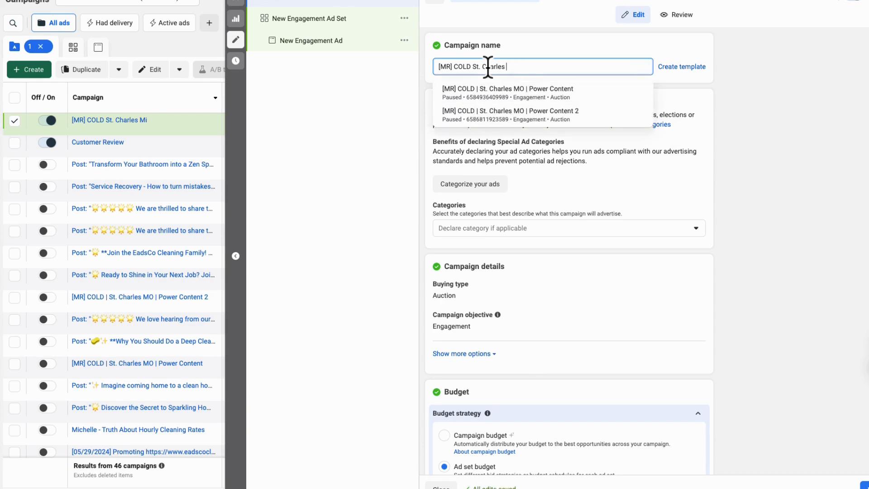
pyautogui.write('MO ')
pyautogui.write('|')
pyautogui.write('- Main')
pyautogui.write(' Content')
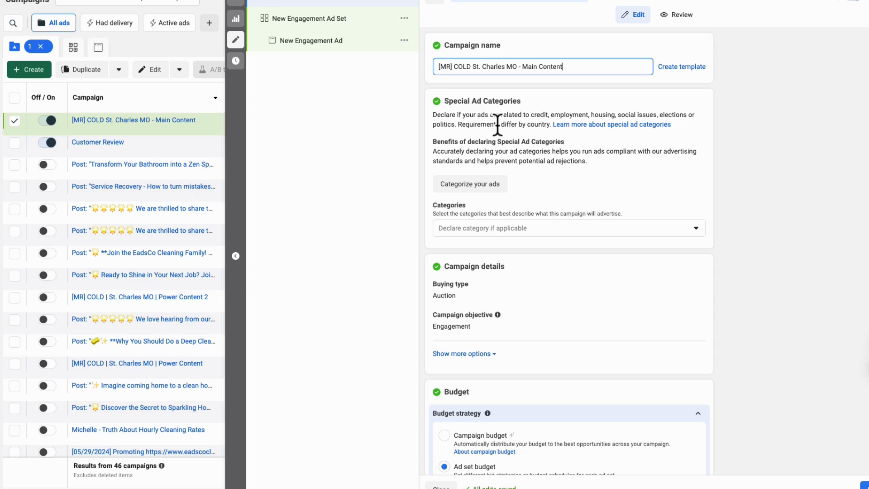
# Keep the remaining campaign settings and continue to the ad set settings.
pyautogui.scroll(-1, 500, 176)
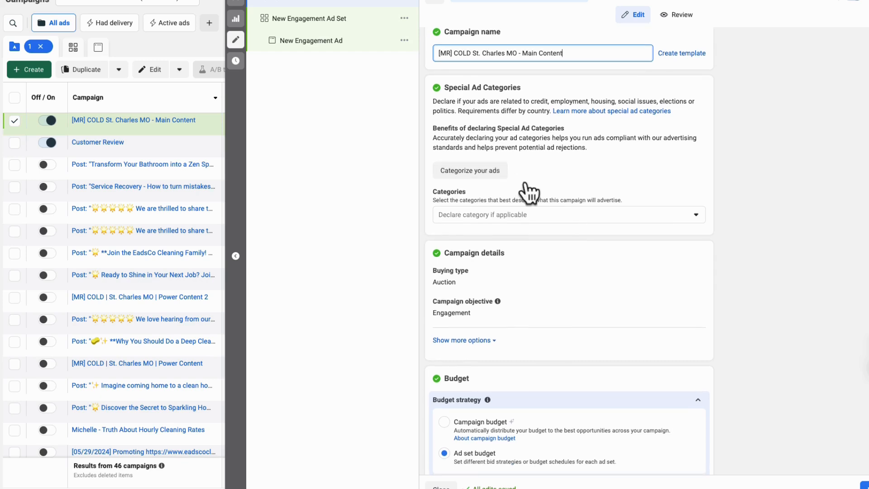
pyautogui.scroll(-3, 552, 181)
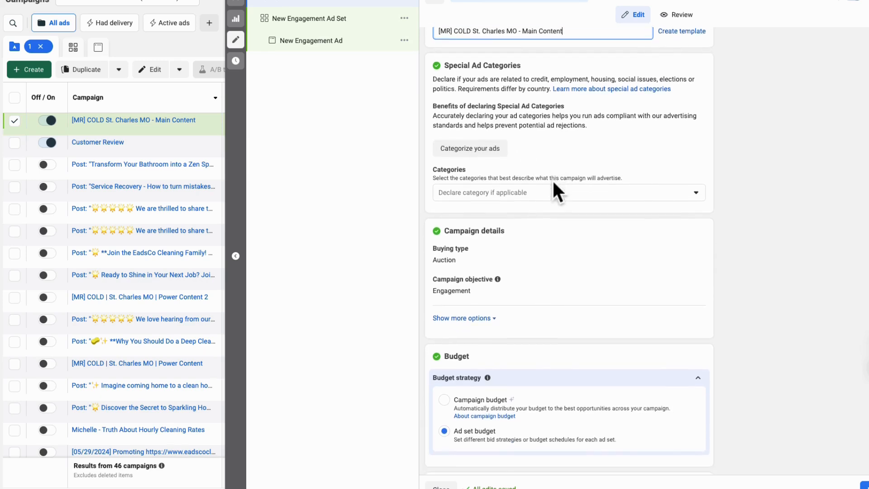
pyautogui.scroll(-1, 553, 182)
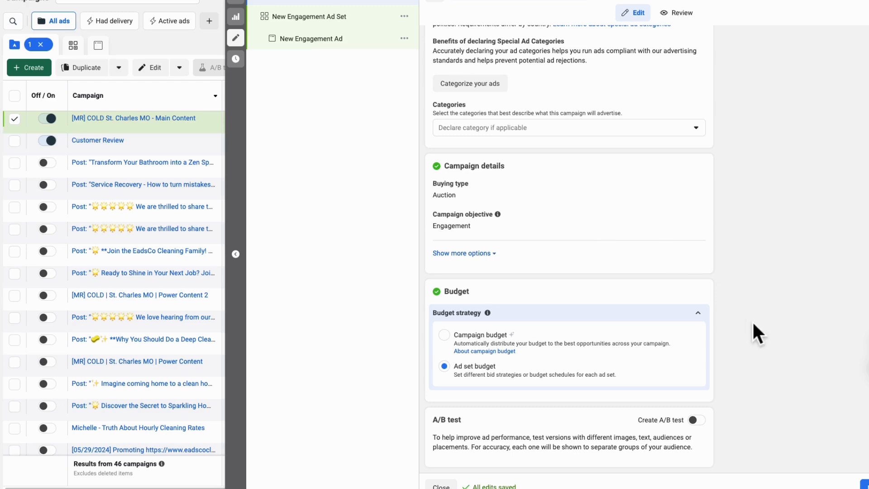
pyautogui.click(863, 484)
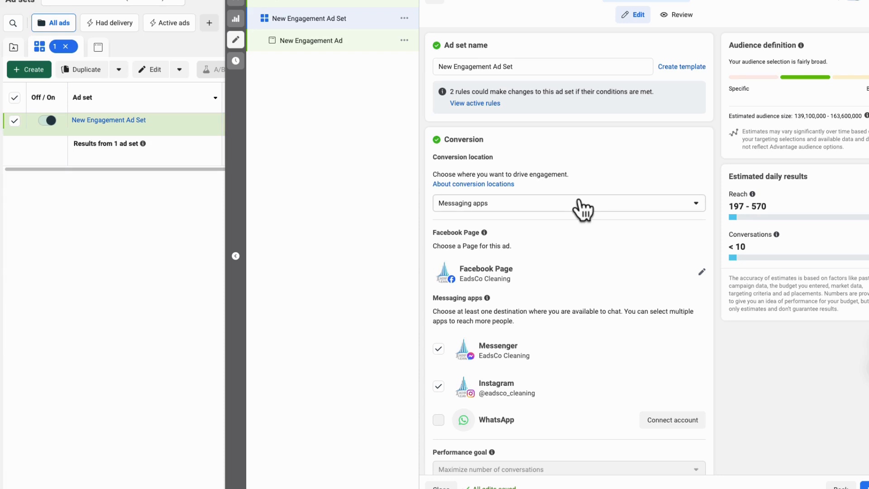
# Name the ad set "St. Charles MO - What To Expect".
pyautogui.tripleClick(517, 66)
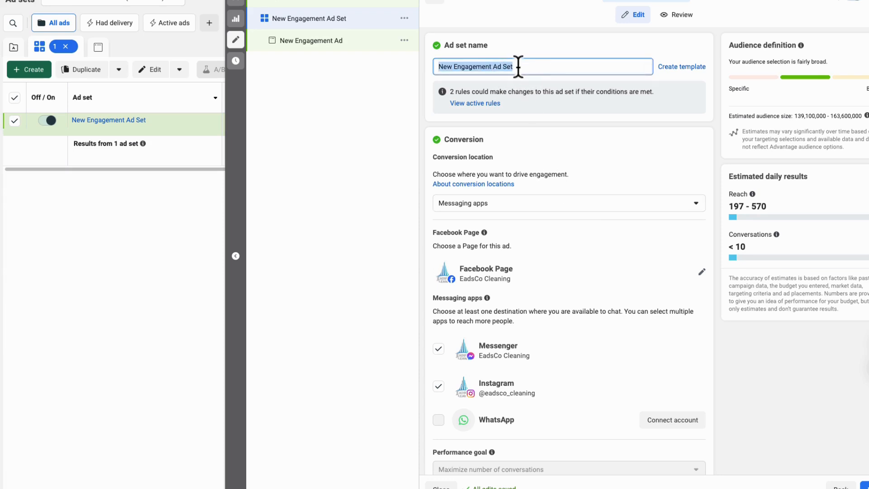
pyautogui.write('St. Chalres')
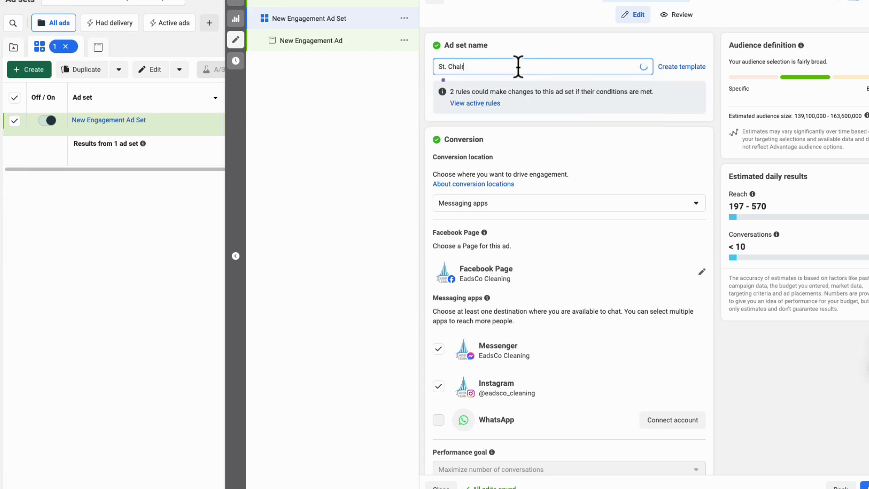
pyautogui.press('BackSpace')
pyautogui.press('BackSpace')
pyautogui.press('BackSpace')
pyautogui.press('BackSpace')
pyautogui.write('rles')
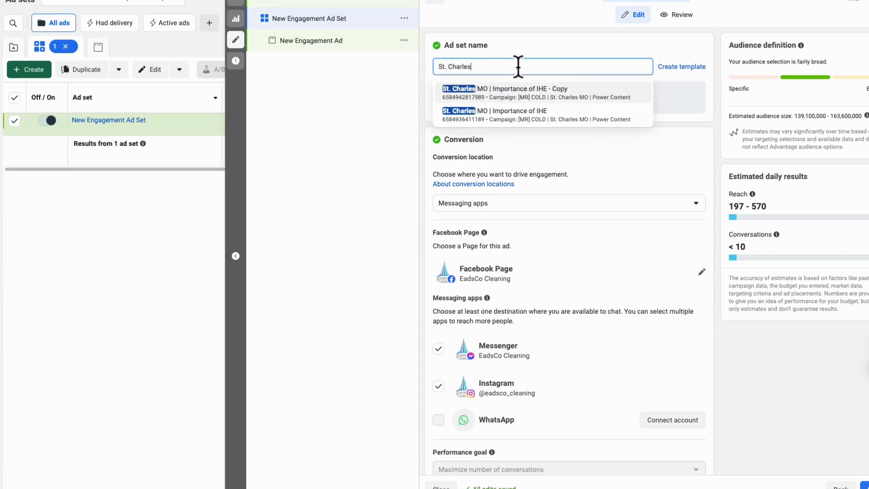
pyautogui.write(' MO')
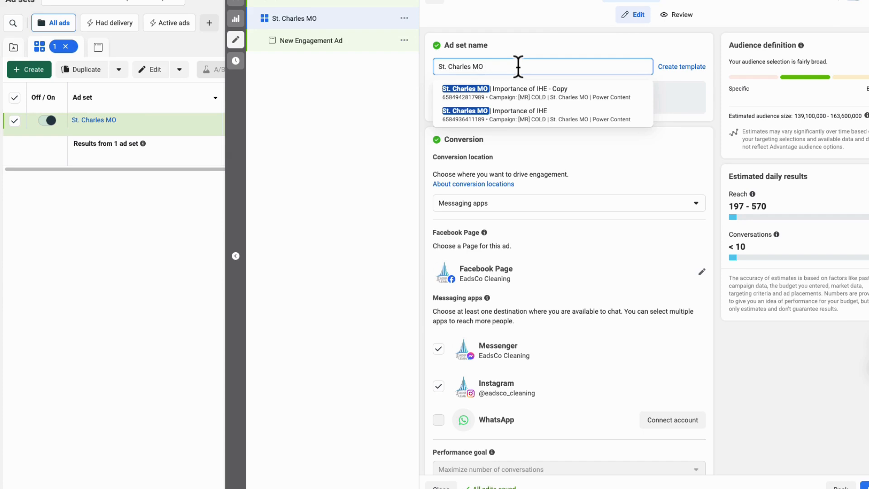
pyautogui.write('/')
pyautogui.press('BackSpace')
pyautogui.write('-')
pyautogui.press('BackSpace')
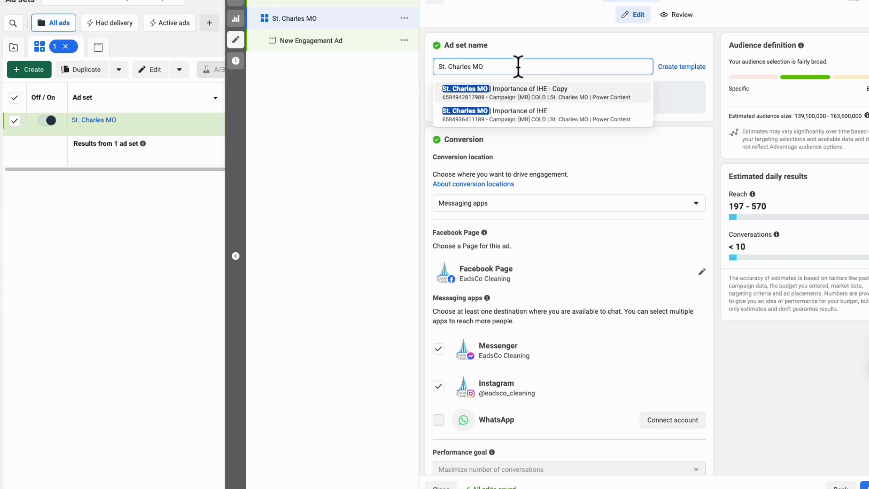
pyautogui.write('-')
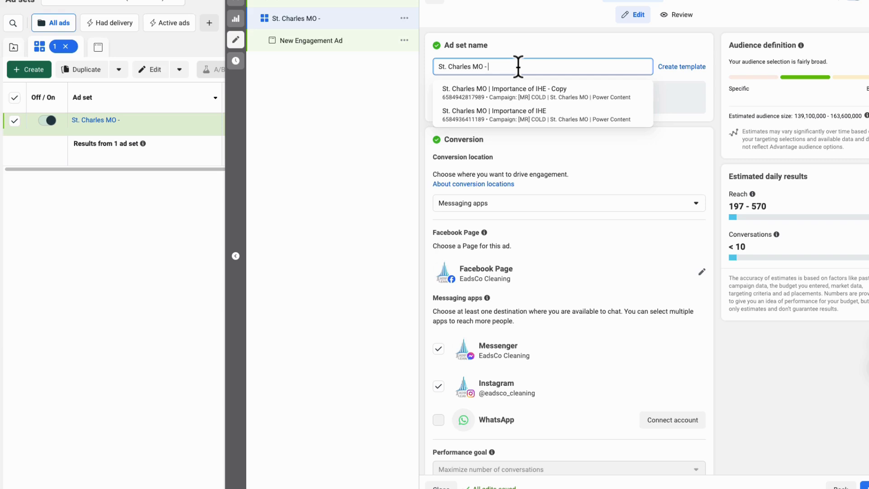
pyautogui.write('What ')
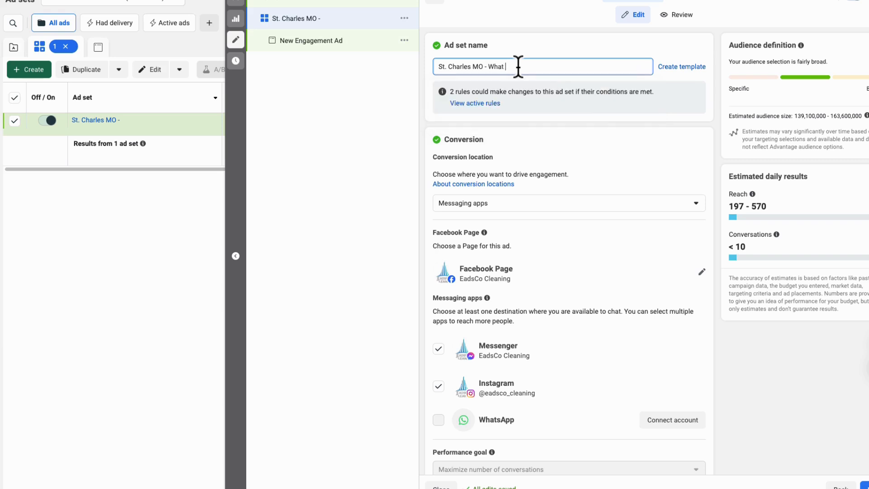
pyautogui.write('To Expect')
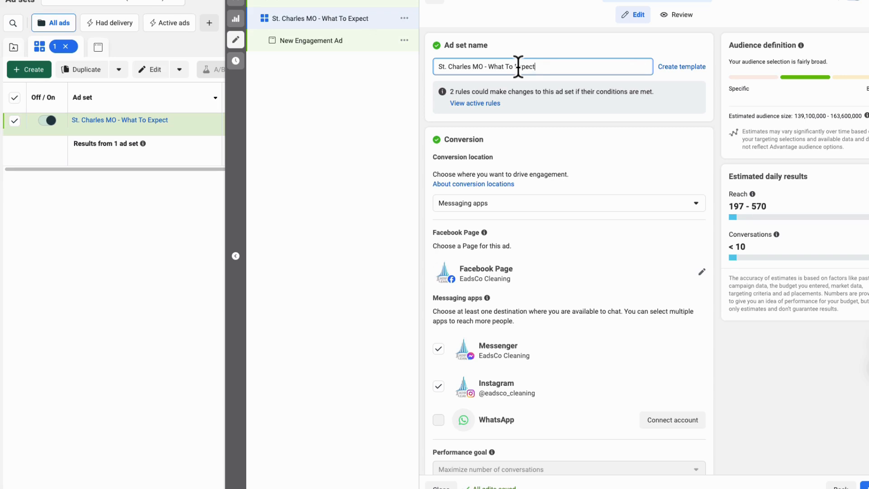
# Set the ad set's conversion location to On your ad and its daily budget to $5.00.
pyautogui.click(556, 202)
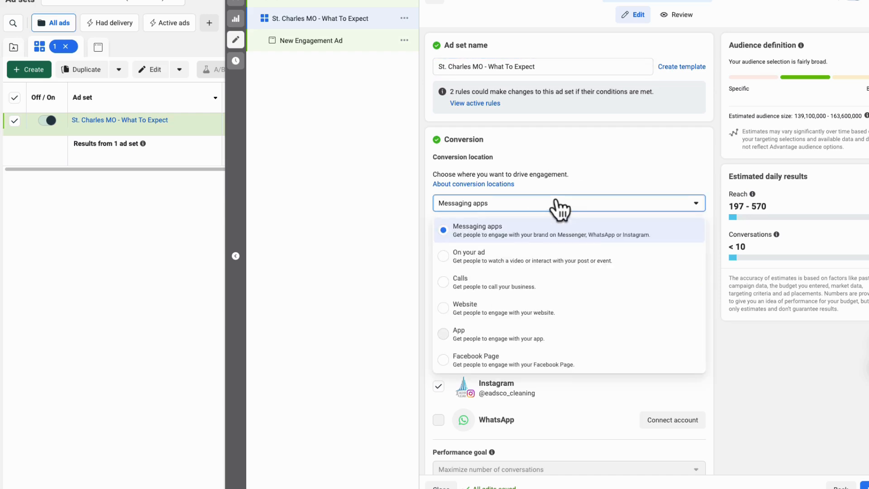
pyautogui.click(539, 257)
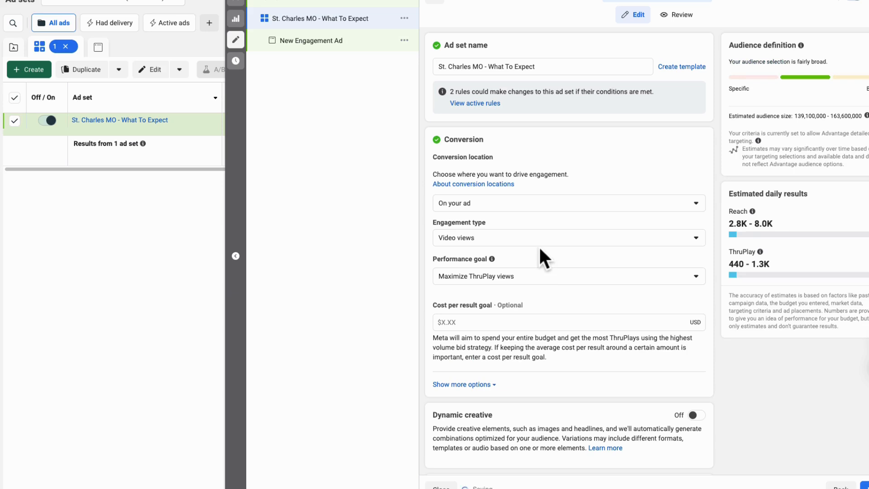
pyautogui.scroll(-1, 543, 253)
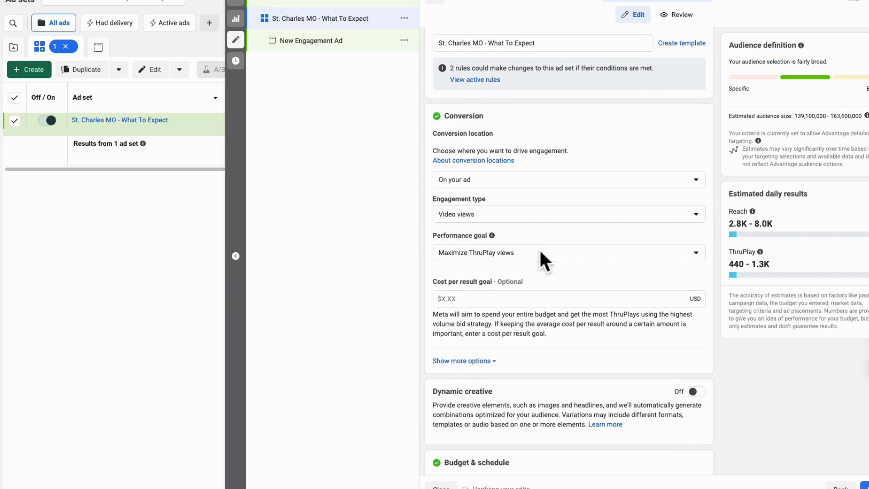
pyautogui.scroll(-2, 541, 253)
pyautogui.scroll(-3, 538, 250)
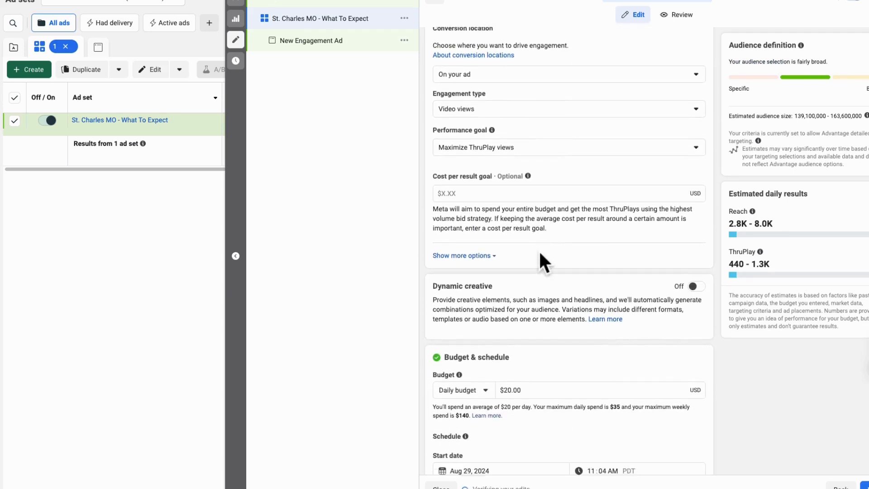
pyautogui.doubleClick(506, 350)
pyautogui.press('BackSpace')
pyautogui.press('BackSpace')
pyautogui.write('5.00')
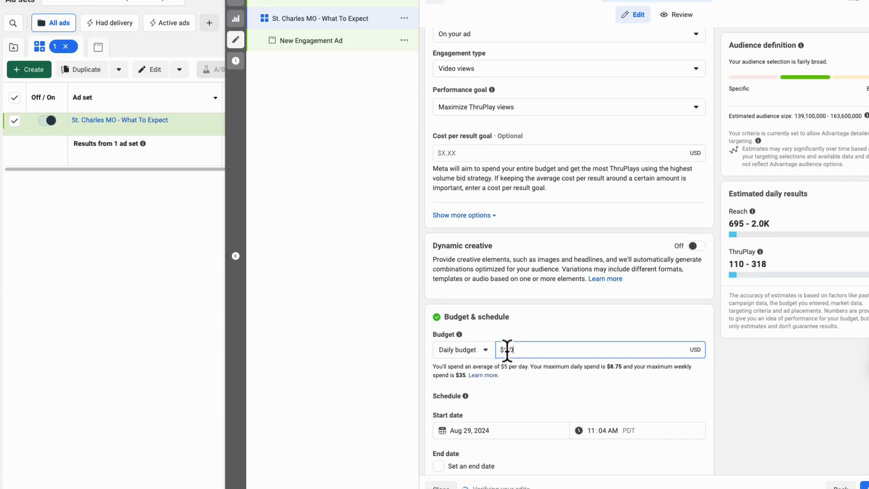
pyautogui.click(541, 399)
# Set the ad set's start time on Aug 29, 2024 to 01:00 PM.
pyautogui.scroll(-1, 541, 399)
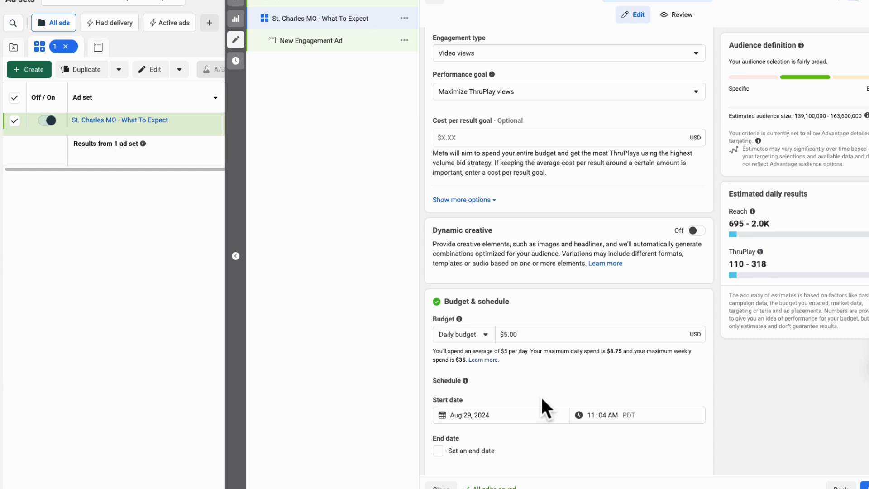
pyautogui.click(589, 414)
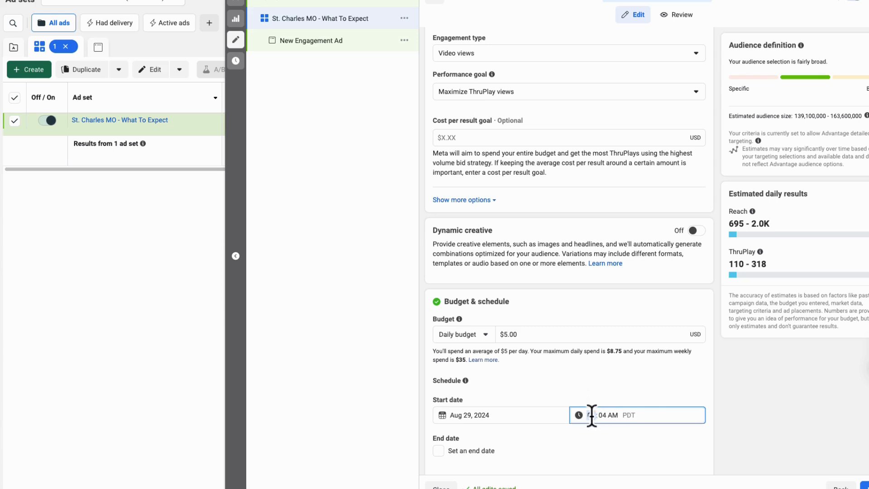
pyautogui.press('Tab')
pyautogui.press('Tab')
pyautogui.press('p')
pyautogui.press('Tab')
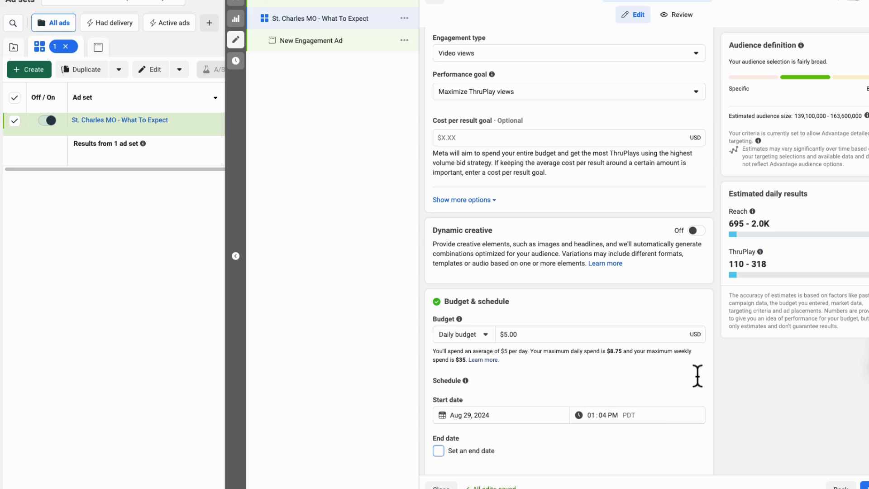
pyautogui.click(600, 415)
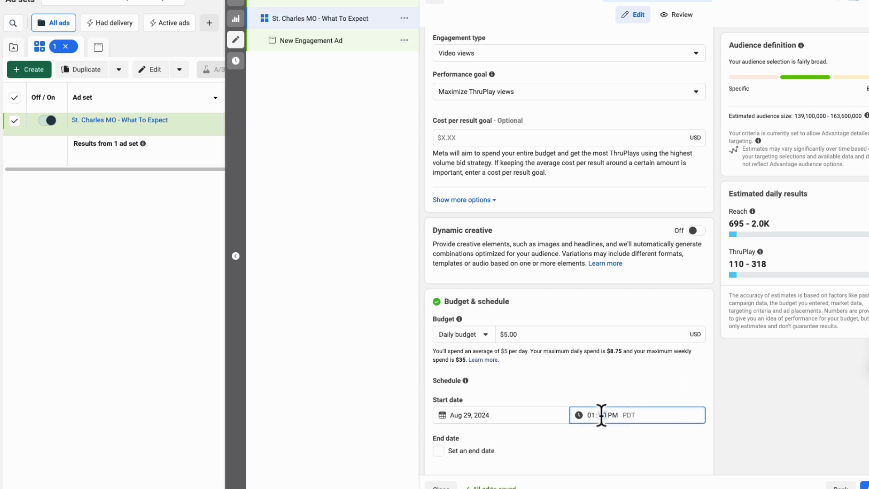
pyautogui.press('Tab')
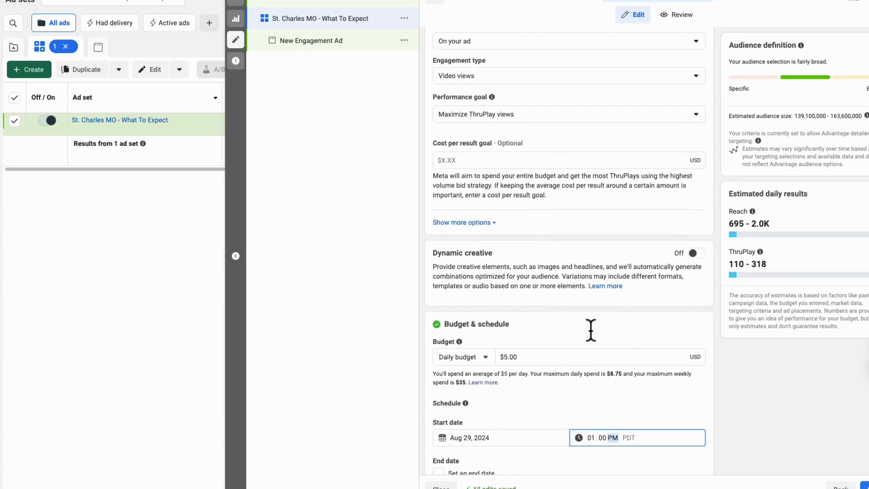
pyautogui.scroll(-3, 590, 328)
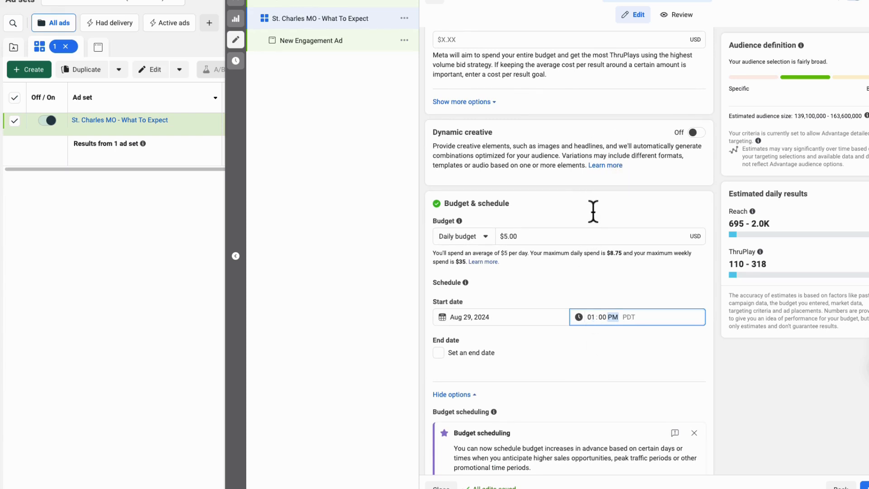
pyautogui.scroll(-2, 592, 208)
pyautogui.click(589, 272)
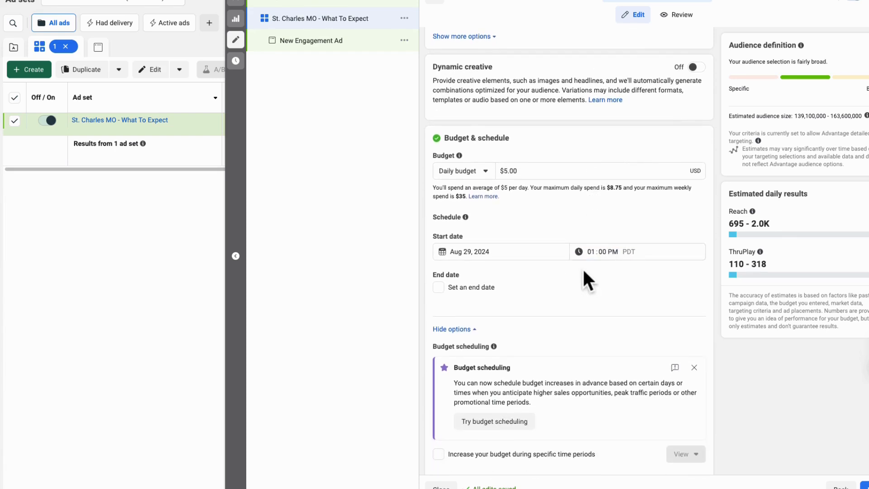
# Dismiss the Budget scheduling suggestion in the ad set's schedule options.
pyautogui.scroll(-1, 523, 271)
pyautogui.scroll(-1, 525, 271)
pyautogui.scroll(-1, 525, 272)
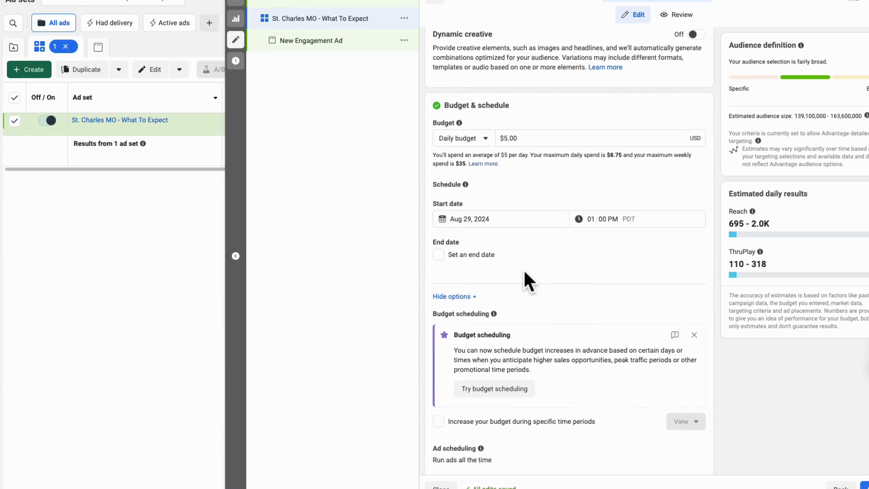
pyautogui.click(694, 335)
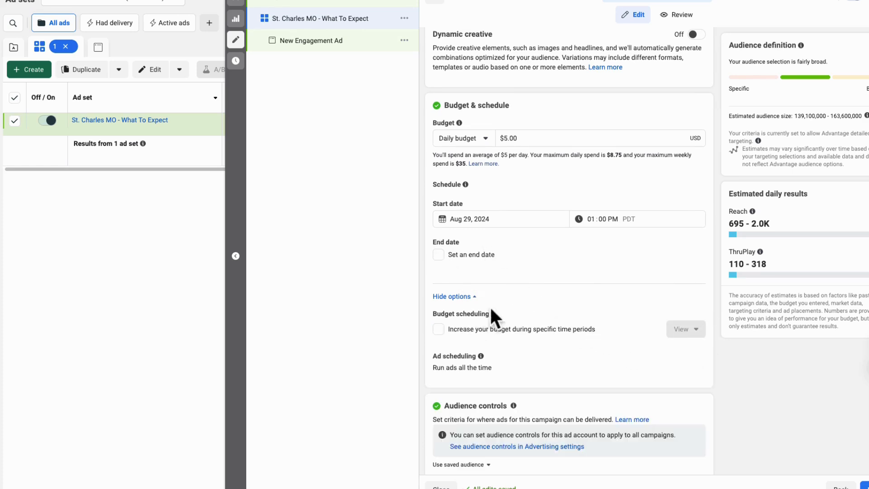
# Check which saved audiences are available under Audience controls without choosing one.
pyautogui.scroll(-5, 546, 324)
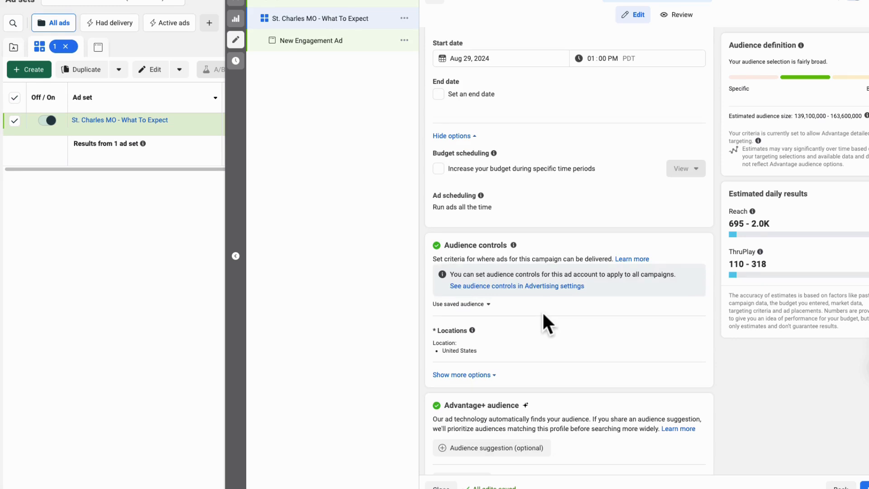
pyautogui.click(483, 304)
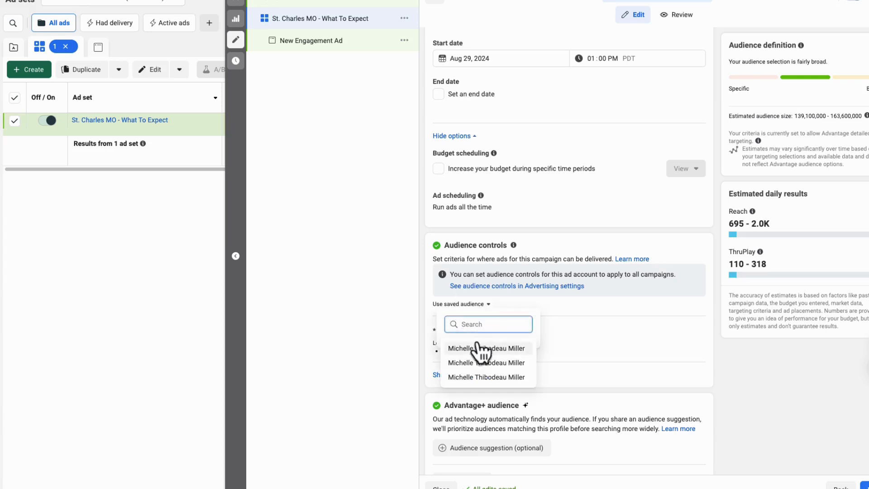
pyautogui.click(553, 311)
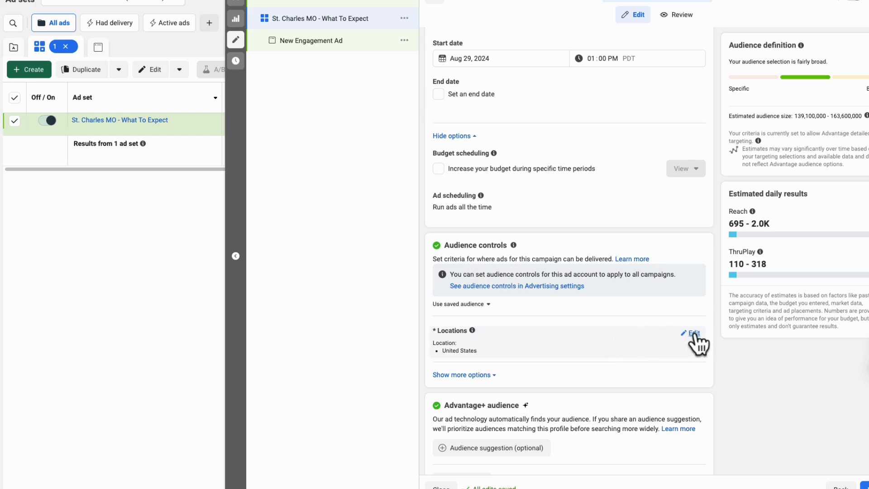
# Change the audience location to the city of St. Charles, Missouri, United States.
pyautogui.click(692, 333)
pyautogui.click(559, 405)
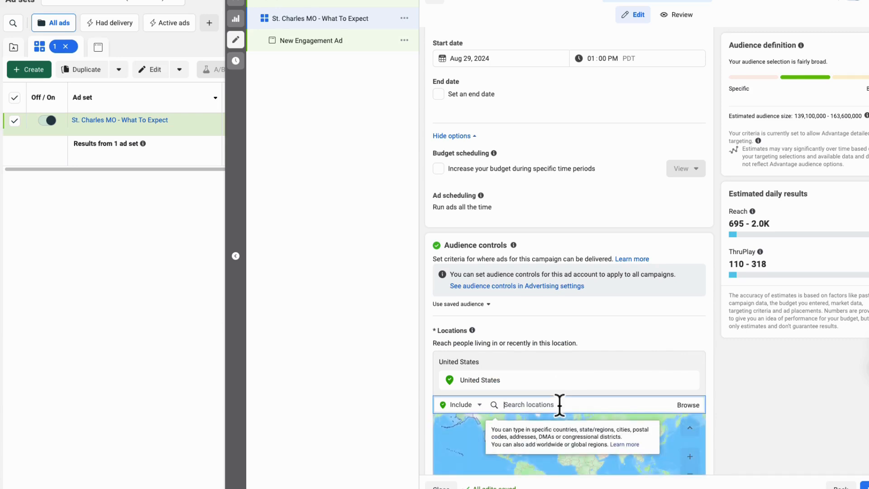
pyautogui.write('St. Charles')
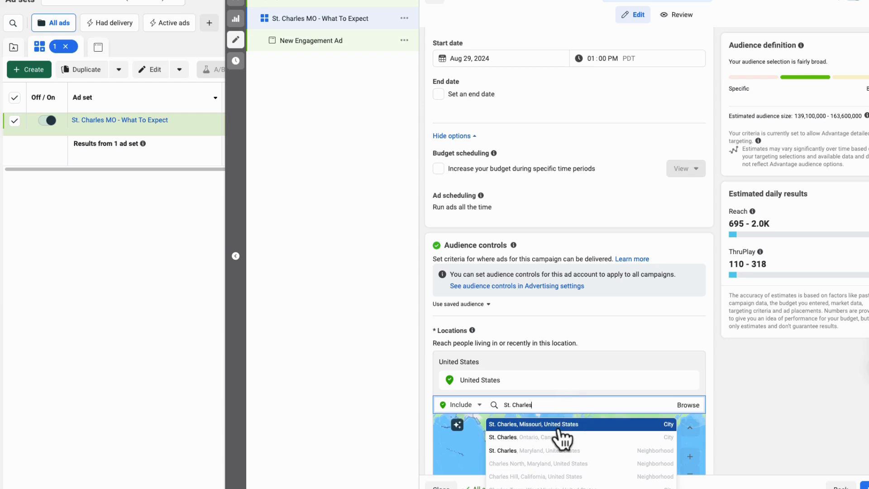
pyautogui.click(559, 424)
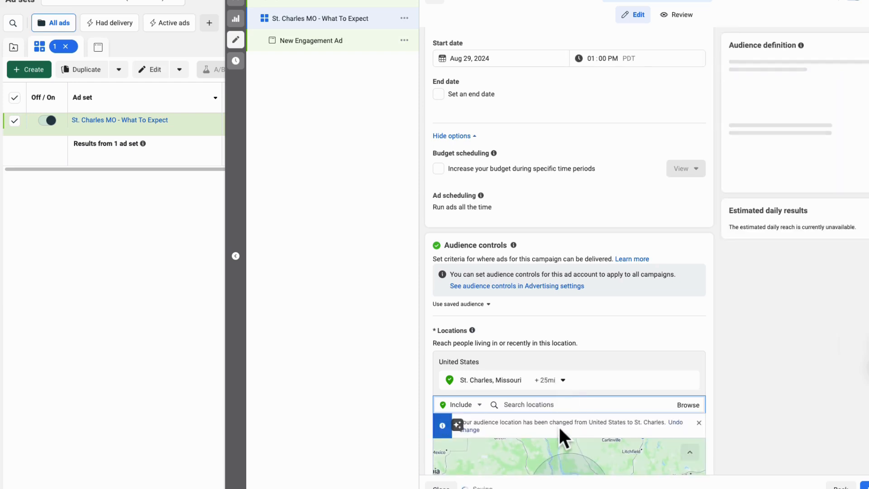
# Reduce the targeting radius around St. Charles, Missouri to 10 miles.
pyautogui.click(556, 379)
pyautogui.moveTo(561, 440); pyautogui.dragTo(553, 440)
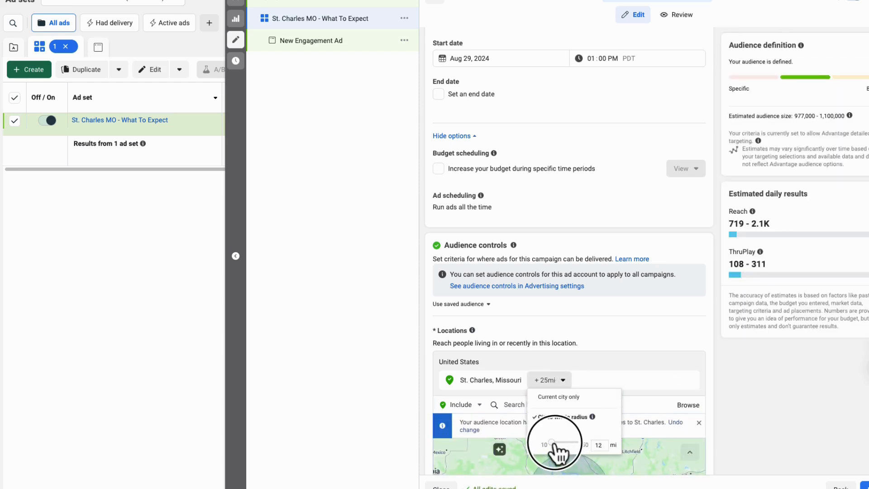
pyautogui.click(504, 430)
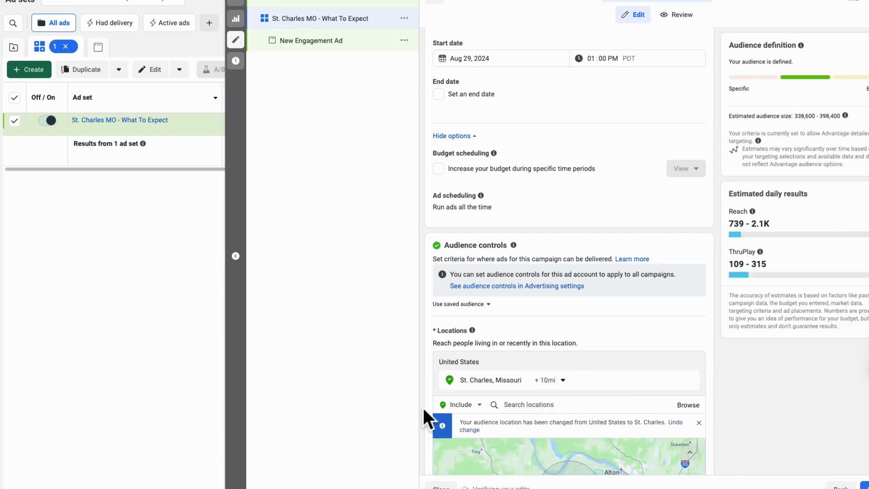
# Add an audience suggestion under Advantage+ audience with a minimum age of 25.
pyautogui.scroll(-1, 423, 408)
pyautogui.scroll(-3, 424, 410)
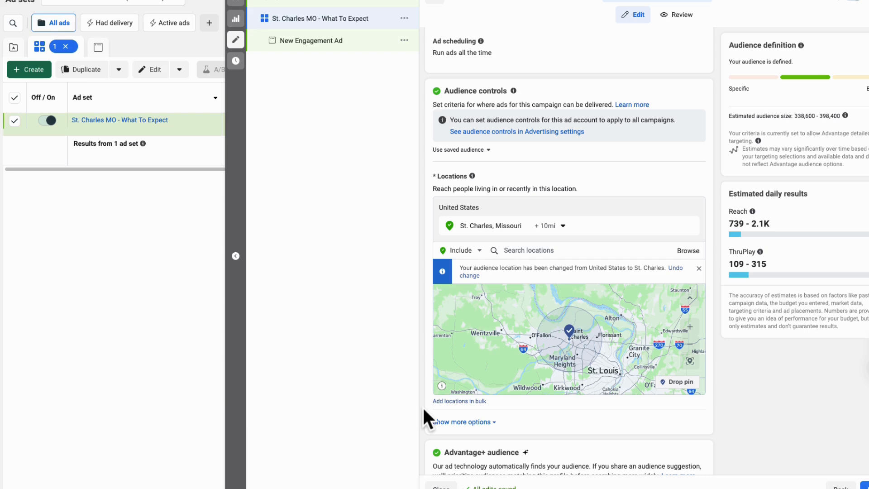
pyautogui.scroll(-1, 422, 406)
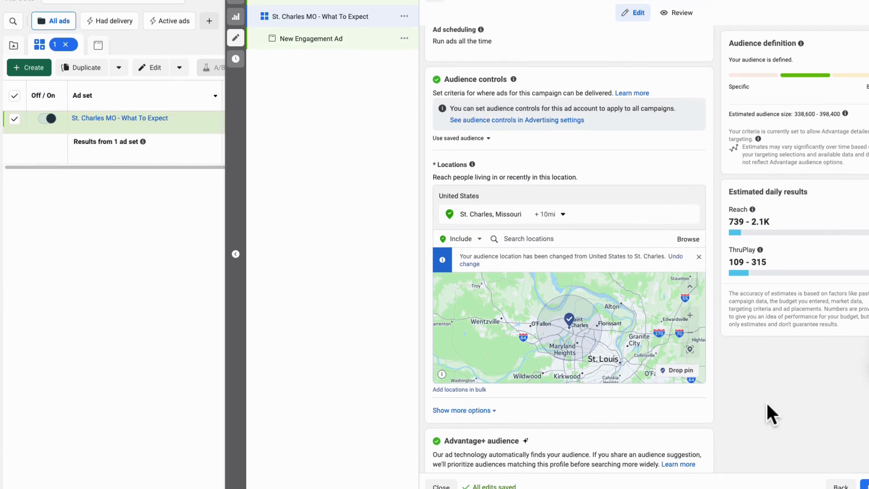
pyautogui.scroll(-4, 766, 401)
pyautogui.scroll(-1, 766, 403)
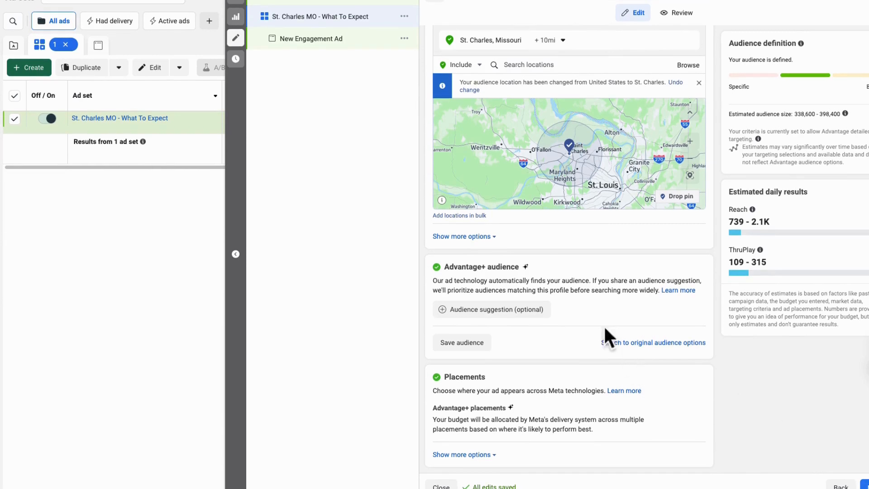
pyautogui.click(528, 310)
pyautogui.scroll(-1, 545, 310)
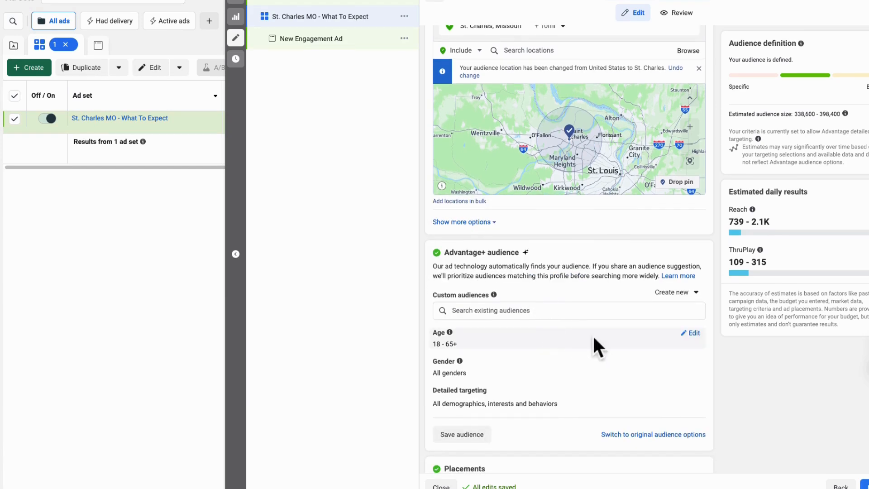
pyautogui.click(690, 333)
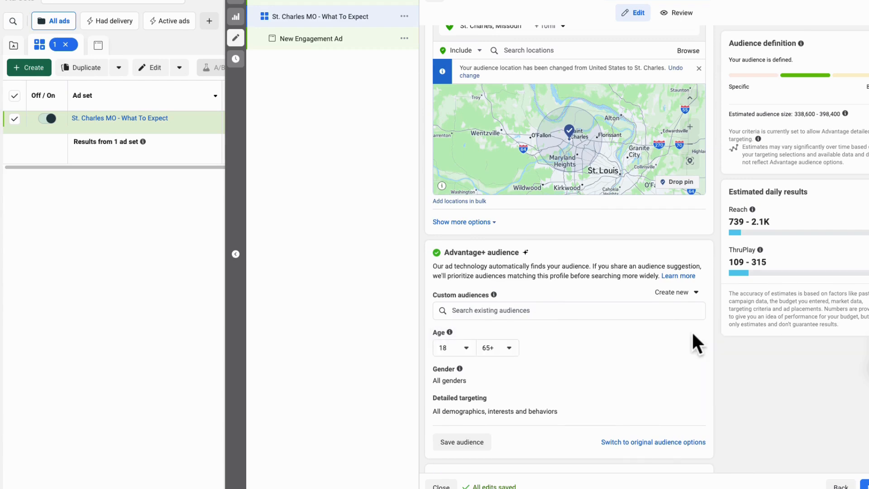
pyautogui.click(469, 348)
pyautogui.scroll(-1, 453, 461)
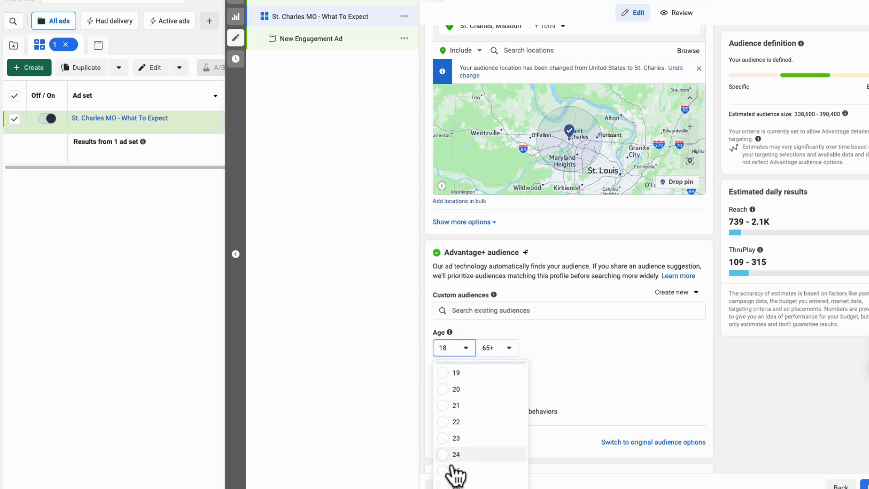
pyautogui.click(454, 470)
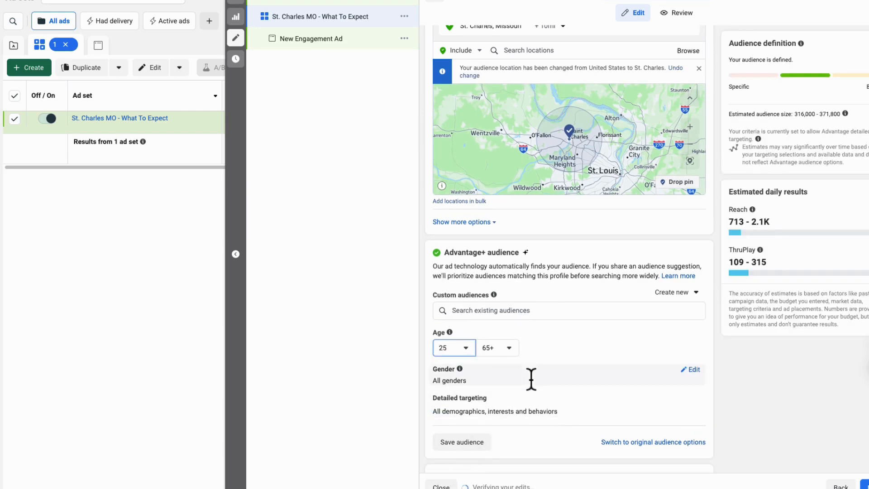
# Search the detailed targeting options for "house clea", look through the matches, and clear the search.
pyautogui.scroll(-1, 558, 373)
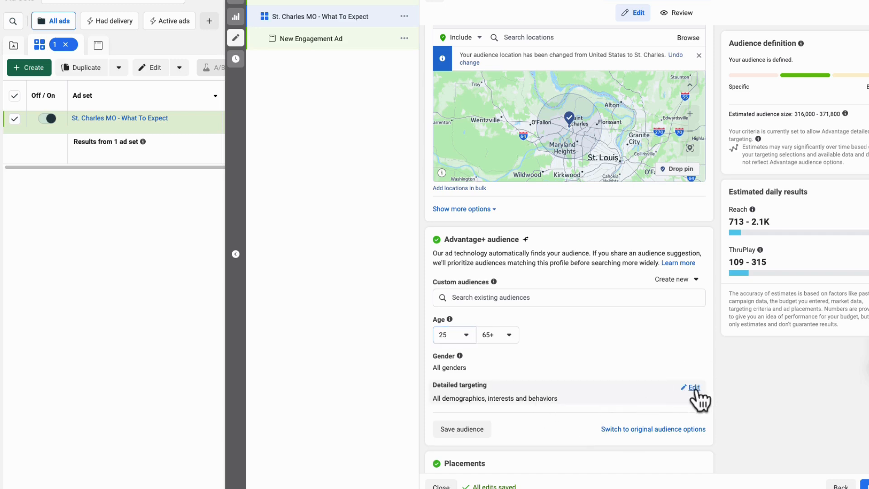
pyautogui.click(691, 387)
pyautogui.click(592, 392)
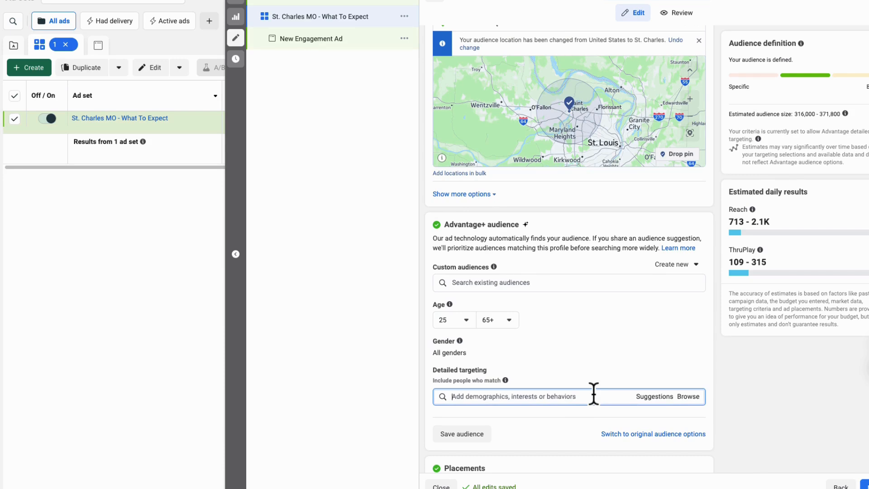
pyautogui.write('hou')
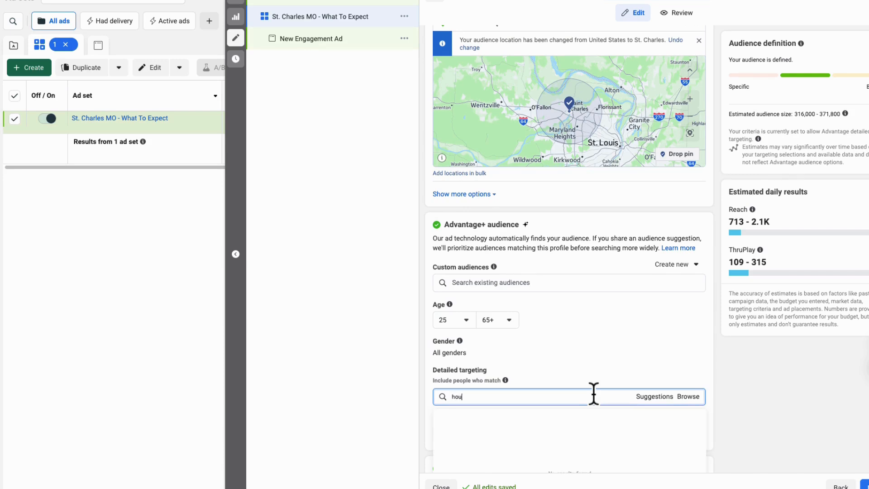
pyautogui.write('se clea')
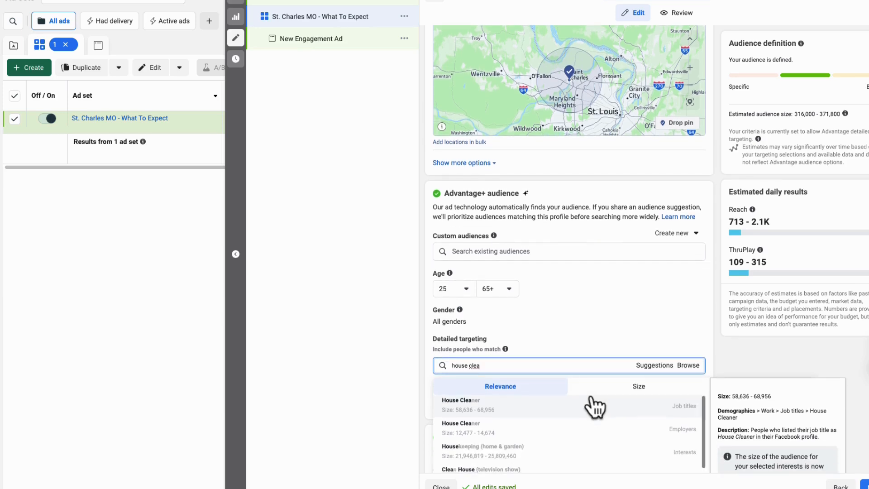
pyautogui.scroll(-1, 588, 423)
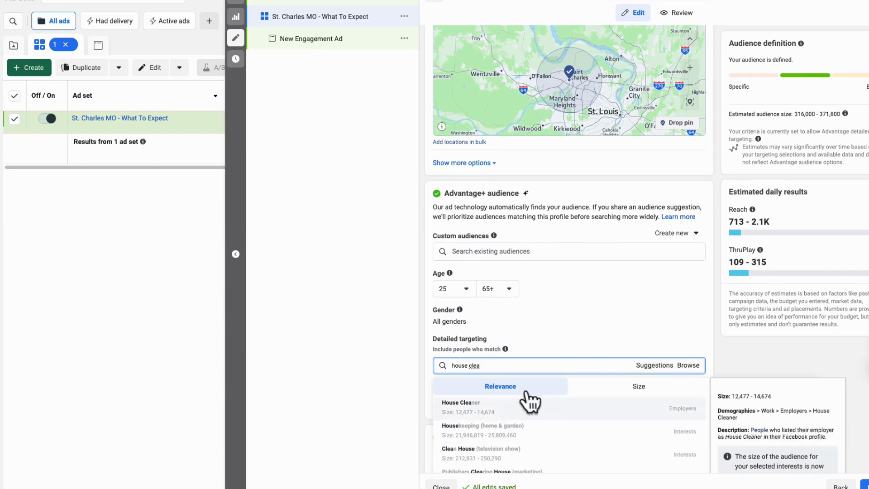
pyautogui.tripleClick(511, 365)
pyautogui.press('BackSpace')
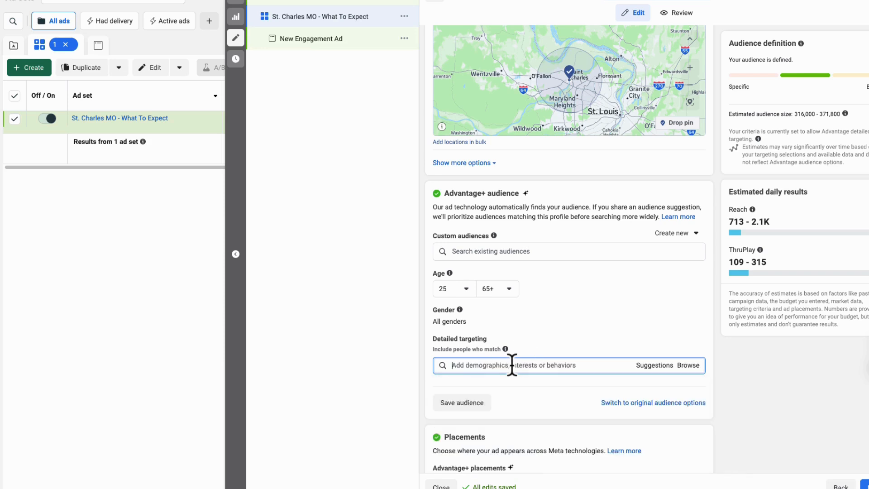
# Expand the additional placement options and review the brand safety and suitability settings.
pyautogui.moveTo(506, 348)
pyautogui.scroll(-1, 423, 355)
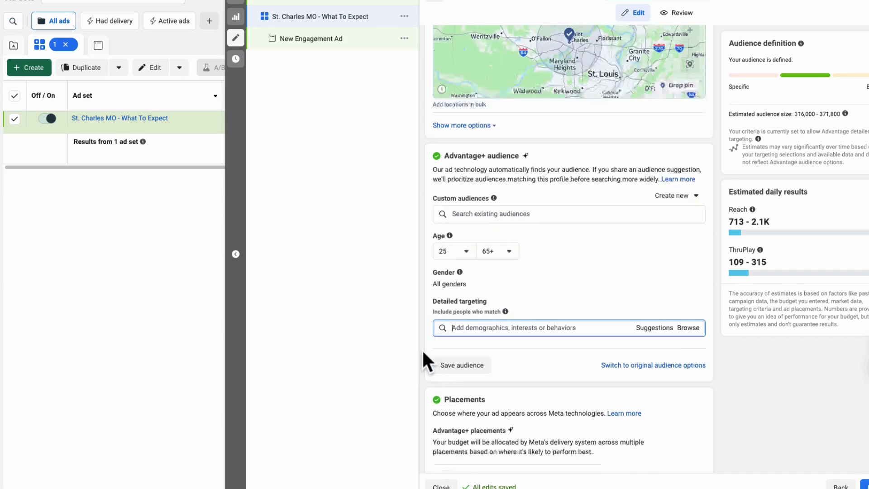
pyautogui.scroll(-1, 423, 351)
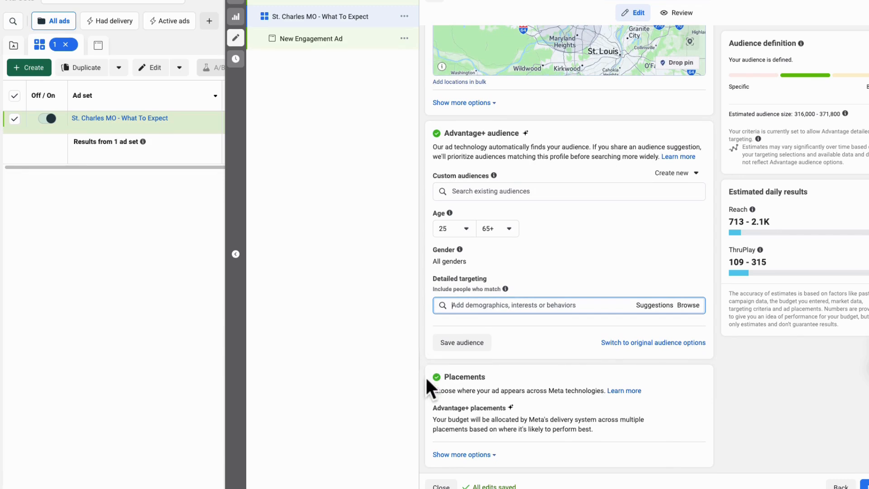
pyautogui.click(442, 454)
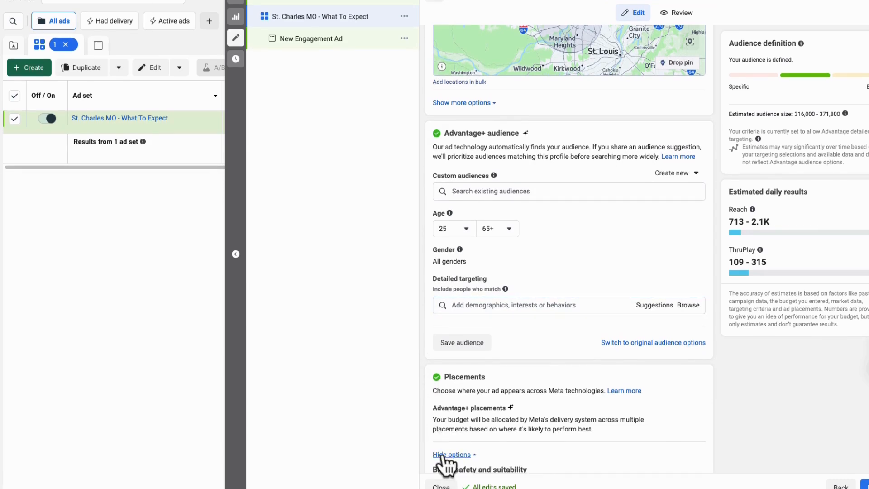
pyautogui.scroll(-5, 425, 423)
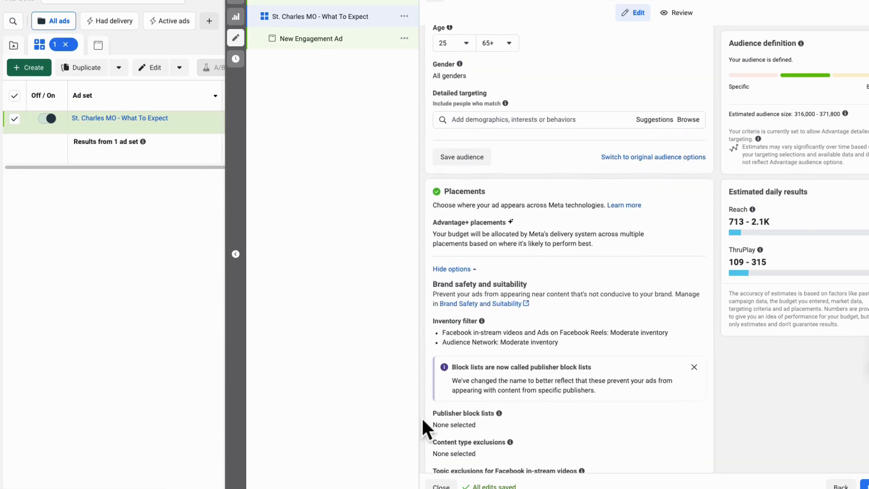
pyautogui.scroll(-1, 422, 420)
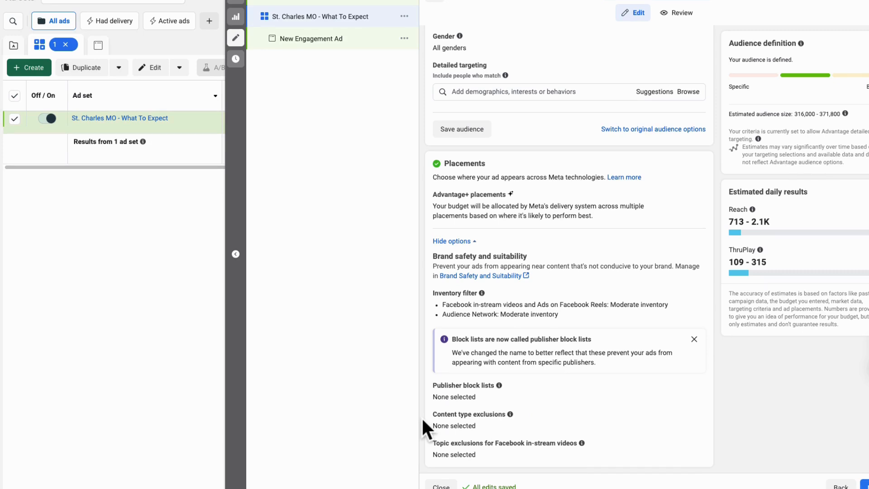
# Switch the ad set to Manual placements and exclude In-stream ads for videos and reels.
pyautogui.click(695, 194)
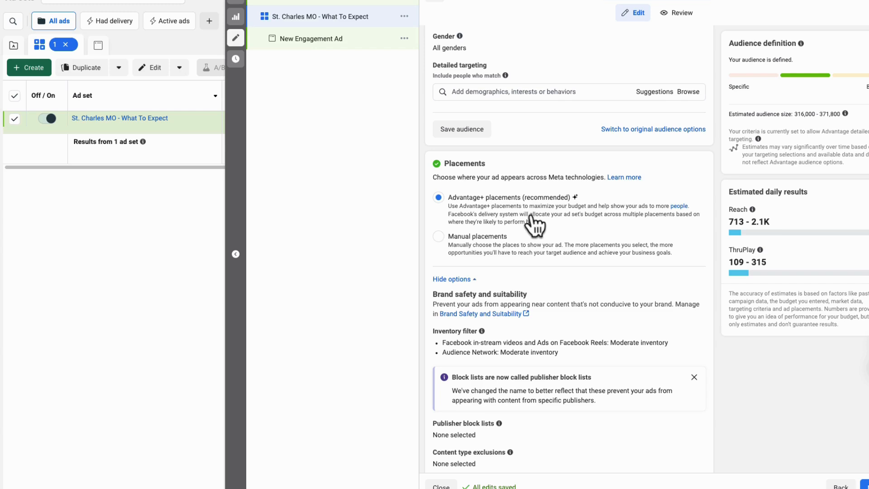
pyautogui.click(440, 237)
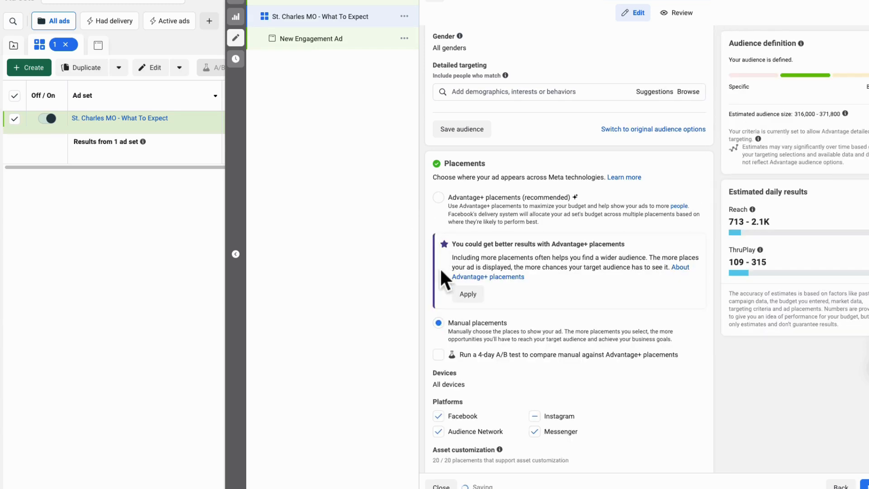
pyautogui.scroll(-3, 439, 267)
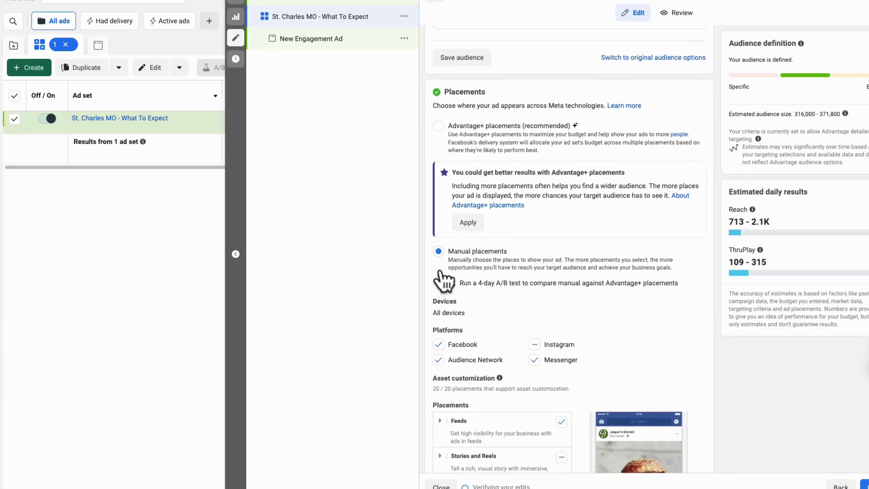
pyautogui.scroll(-3, 497, 314)
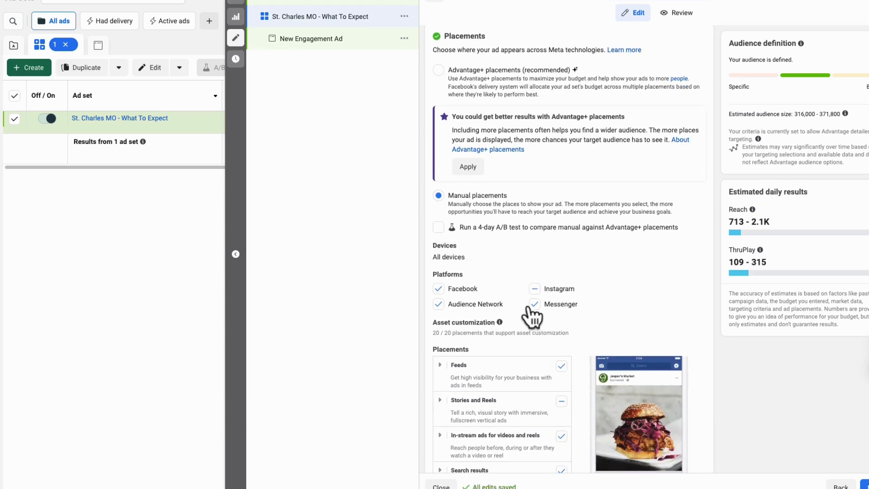
pyautogui.scroll(-3, 529, 305)
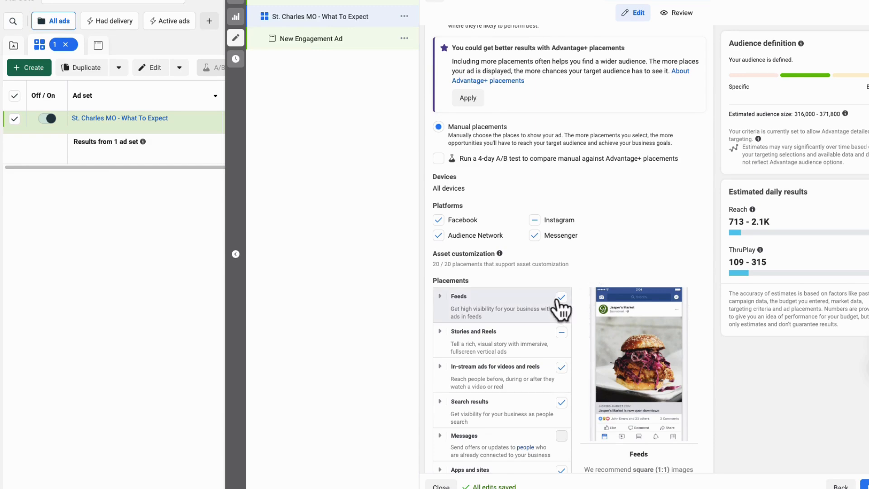
pyautogui.scroll(-1, 558, 312)
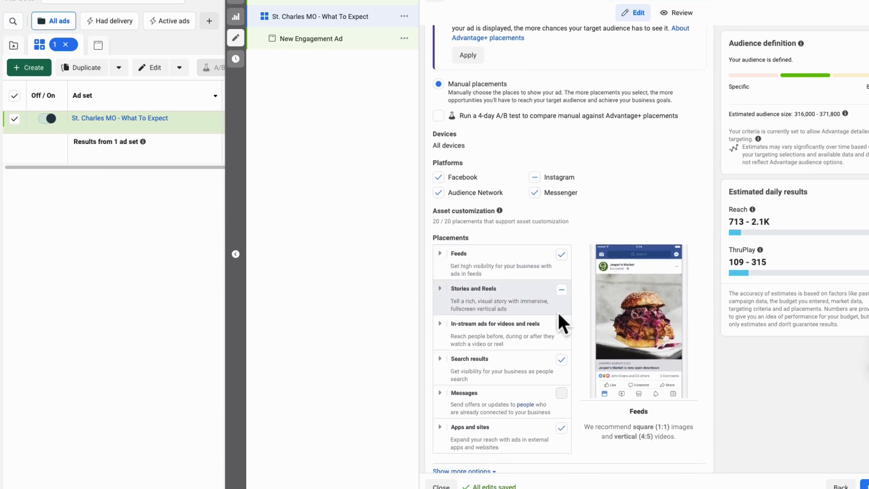
pyautogui.click(561, 326)
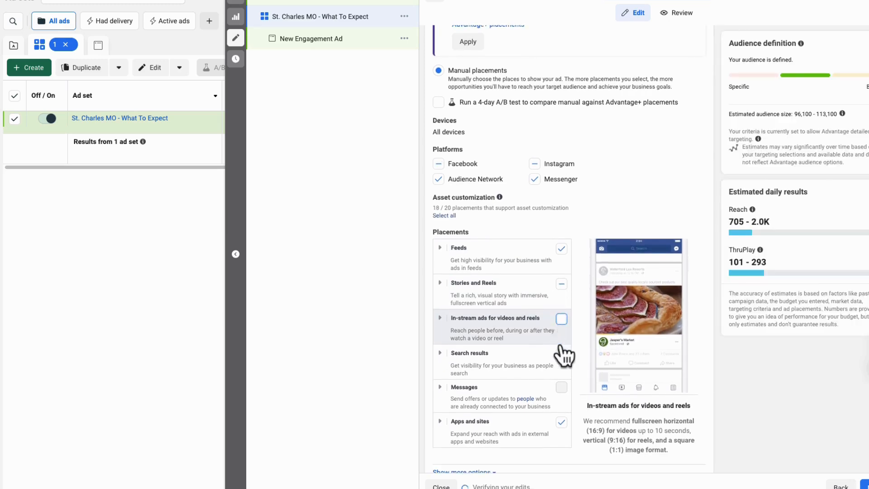
# Exclude the Search results and the Apps and sites placements from the ad set.
pyautogui.click(561, 357)
pyautogui.scroll(-1, 561, 362)
pyautogui.click(561, 371)
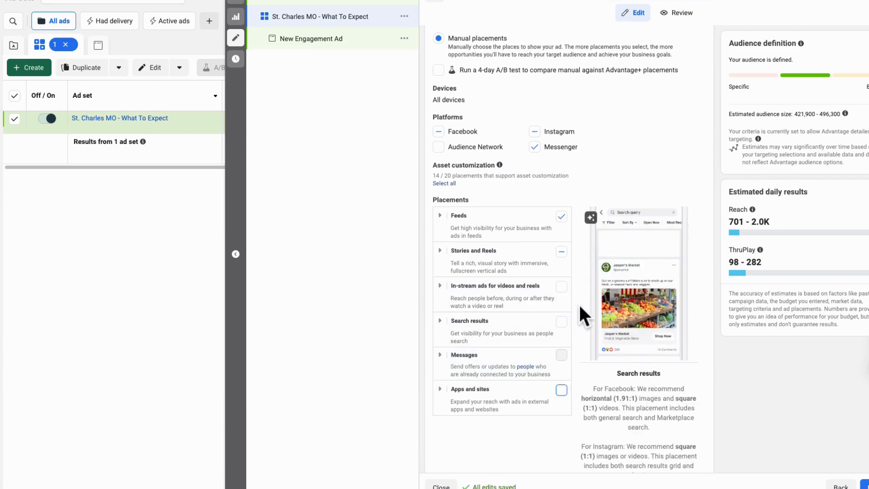
# Within the Feeds placements, exclude Facebook Marketplace, Instagram Explore, Instagram Explore home and Facebook Business Explore.
pyautogui.scroll(-2, 578, 302)
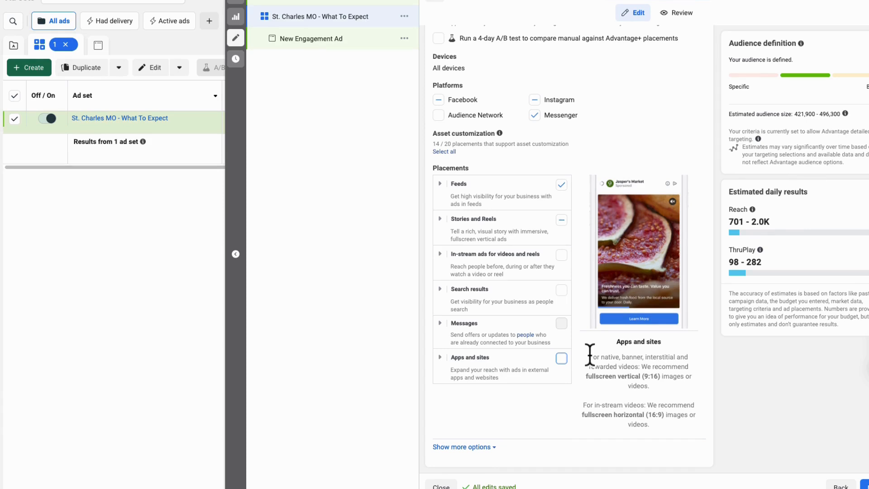
pyautogui.scroll(-1, 477, 306)
pyautogui.scroll(2, 428, 183)
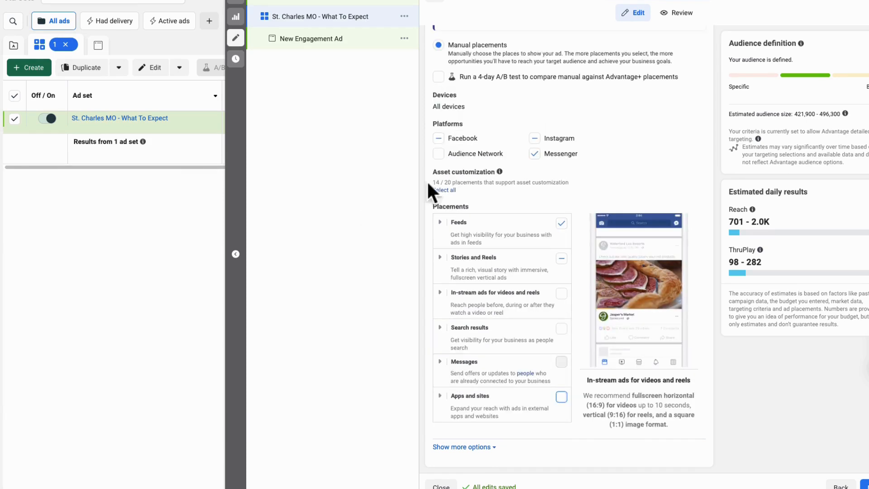
pyautogui.click(439, 228)
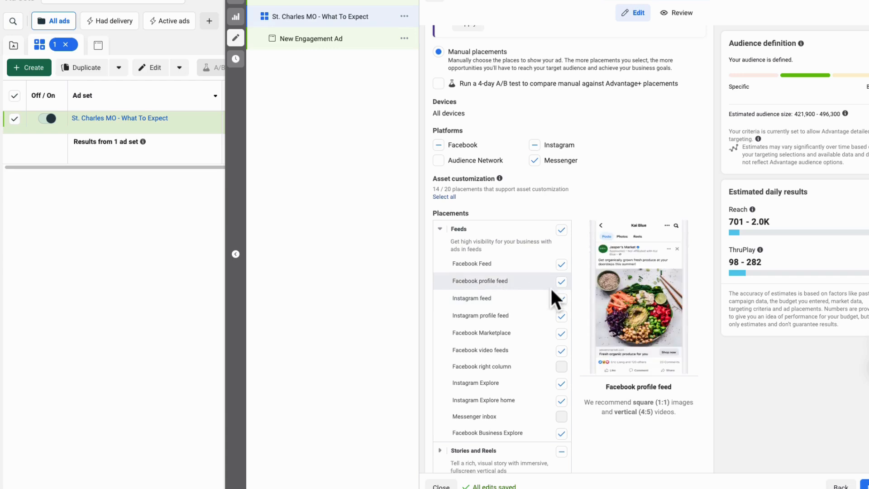
pyautogui.click(562, 334)
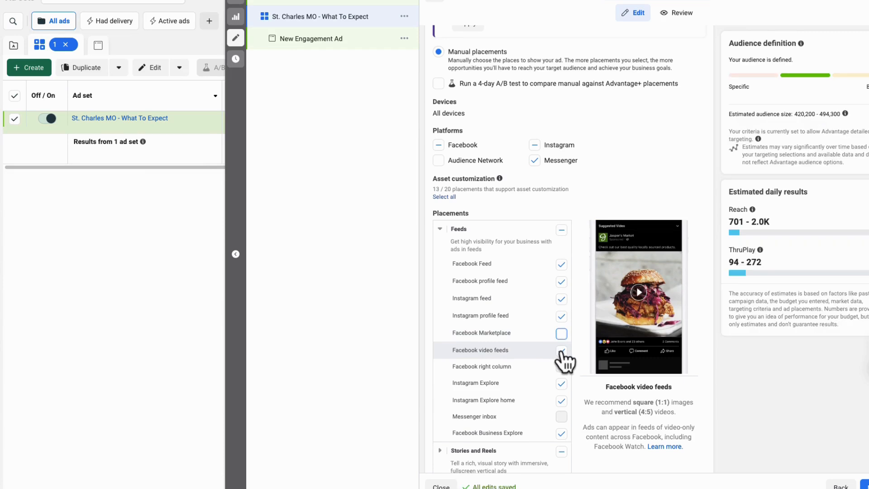
pyautogui.scroll(-1, 558, 385)
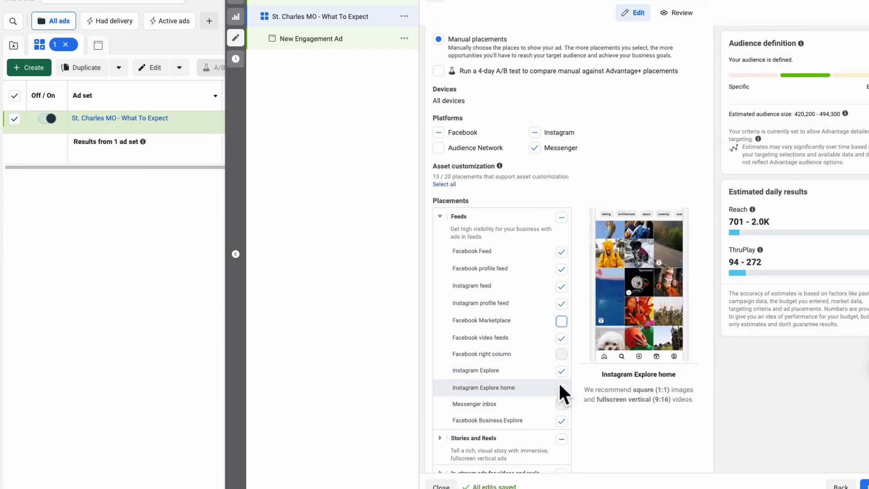
pyautogui.click(561, 371)
pyautogui.click(561, 388)
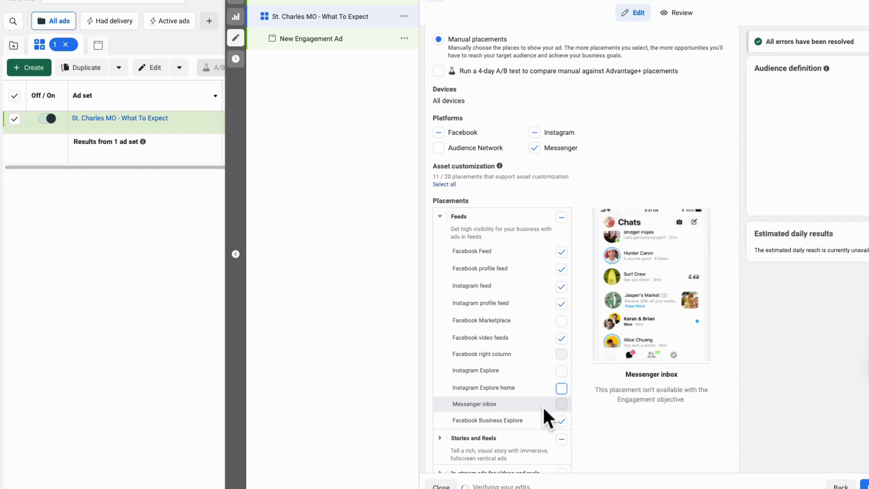
pyautogui.click(561, 420)
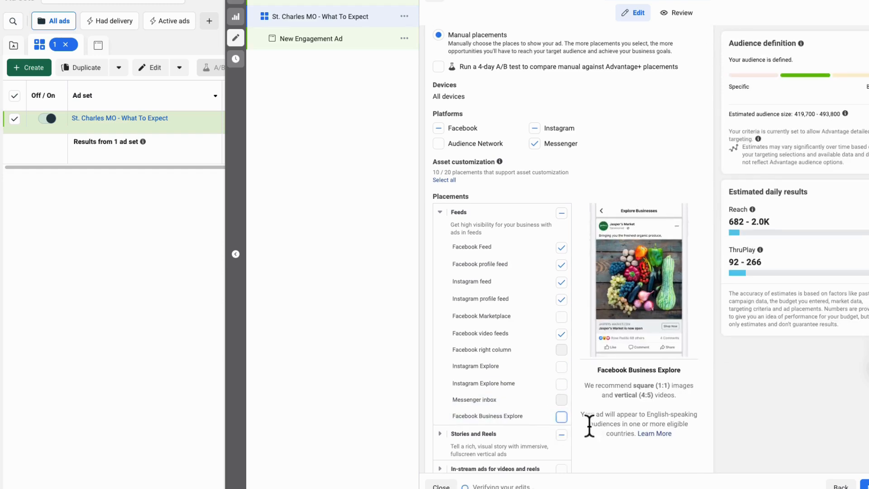
pyautogui.scroll(-4, 588, 425)
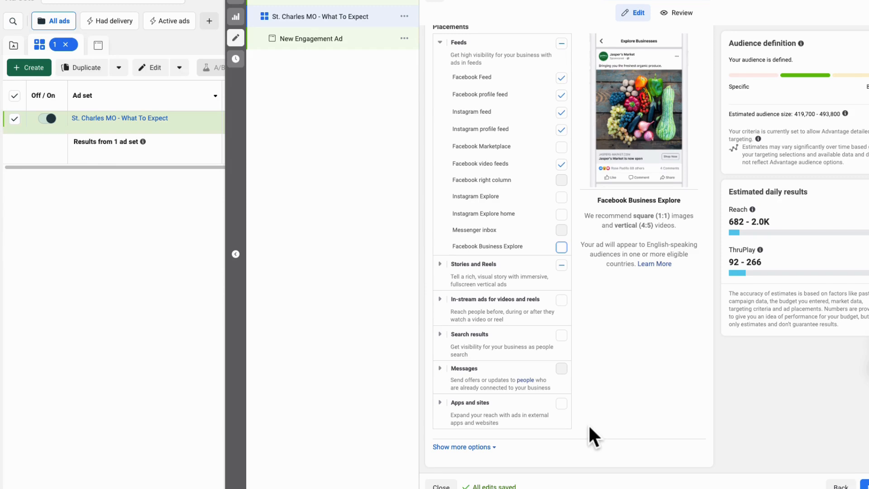
# Continue from the ad set to the ad level and name the ad "What to Expect".
pyautogui.click(865, 485)
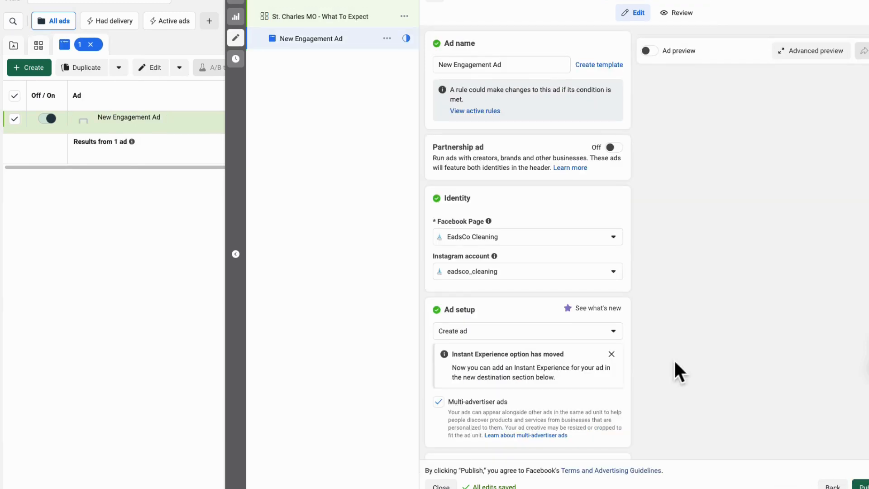
pyautogui.moveTo(509, 60); pyautogui.dragTo(427, 64)
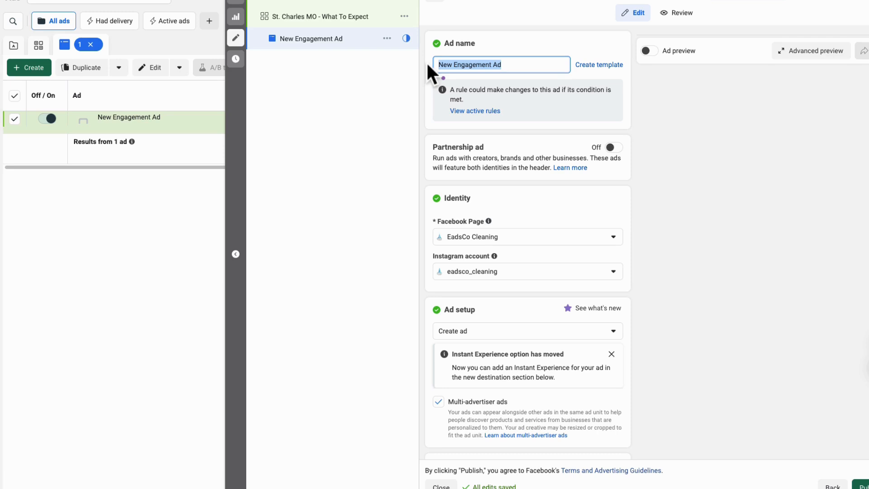
pyautogui.write('What to Expect')
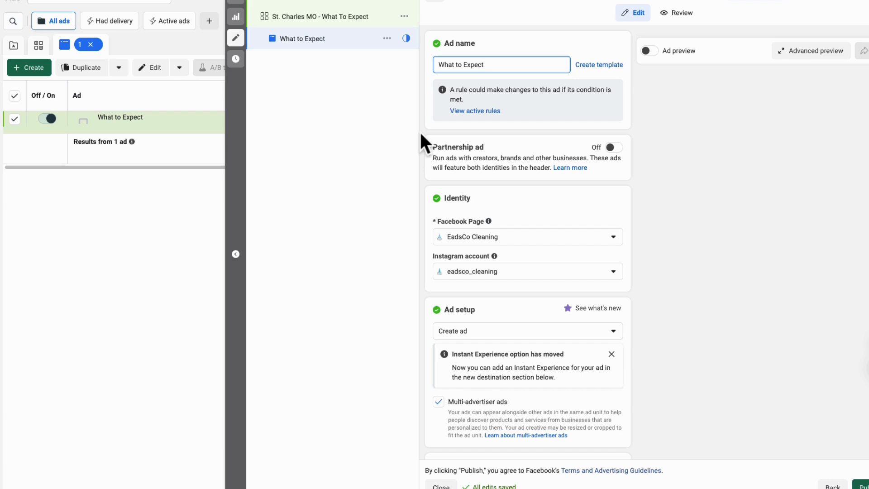
# Review the ad's identity and setup settings and open the video selection for the ad creative.
pyautogui.scroll(-1, 419, 131)
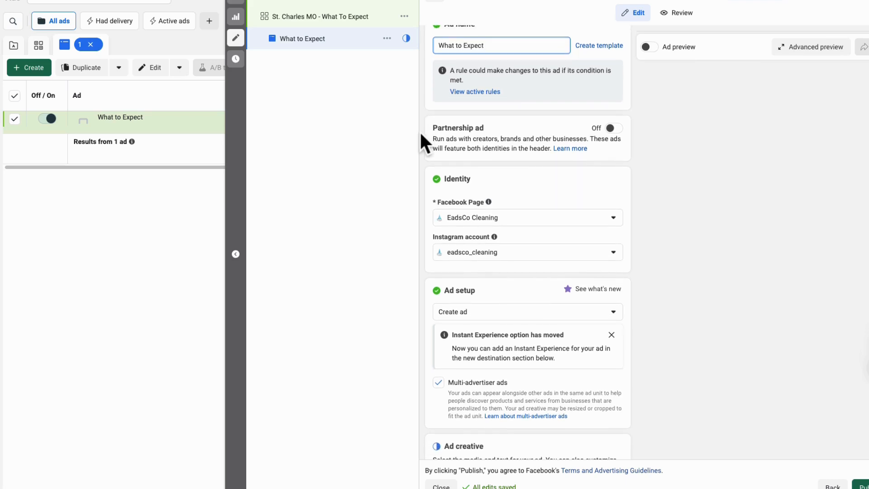
pyautogui.scroll(-1, 420, 130)
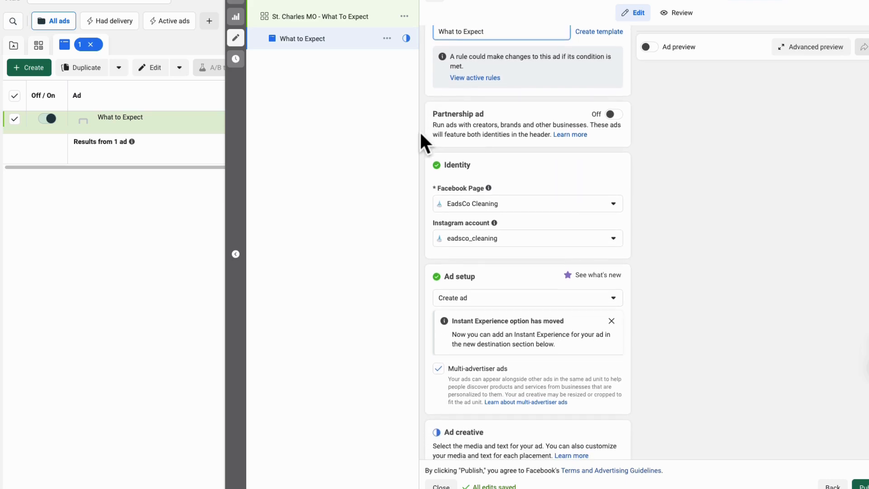
pyautogui.scroll(1, 419, 130)
pyautogui.scroll(-3, 419, 131)
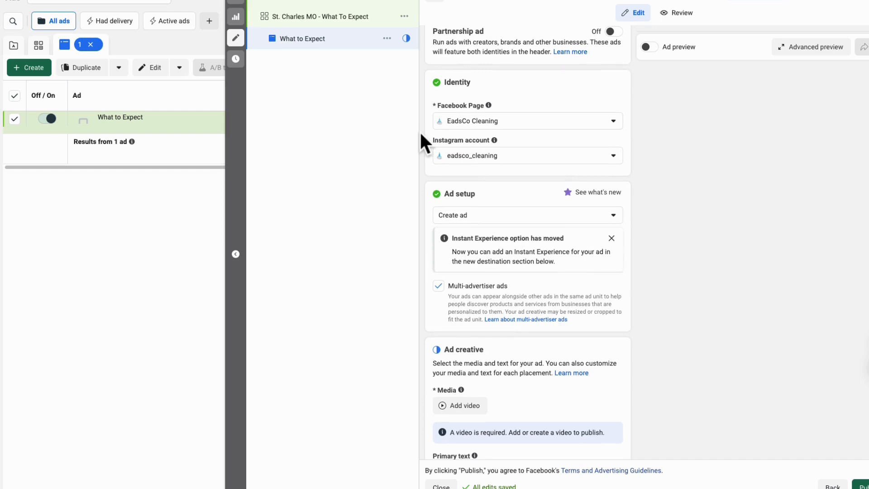
pyautogui.scroll(-2, 419, 138)
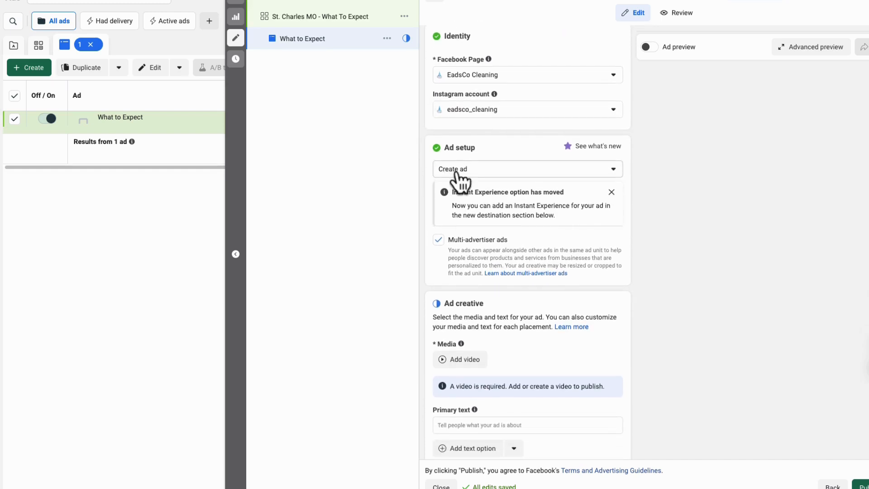
pyautogui.scroll(-2, 455, 172)
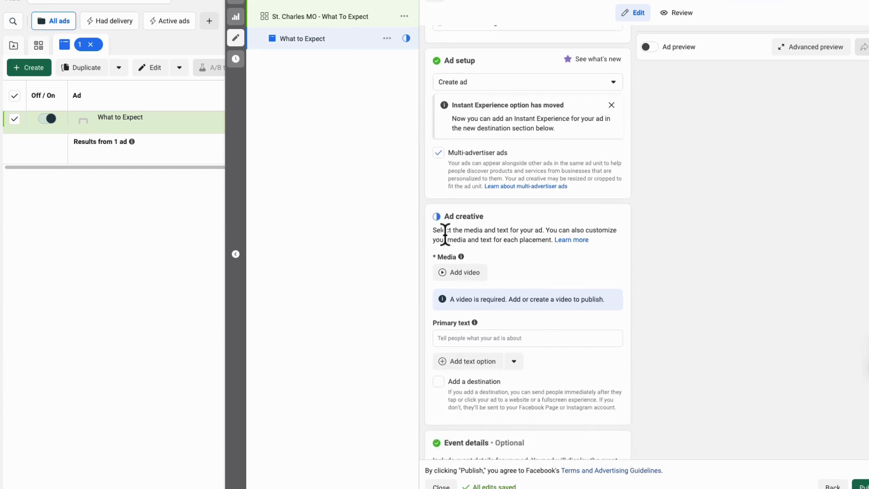
pyautogui.click(452, 271)
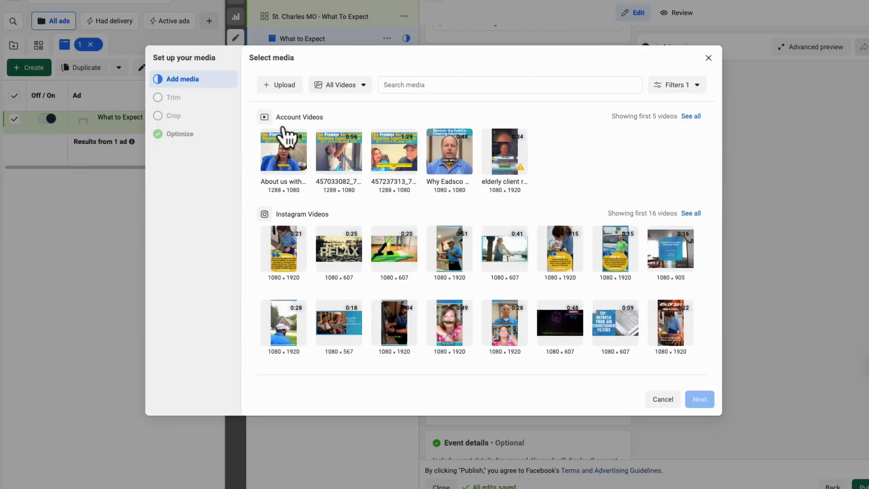
# Select the existing 1:29 couple video from the account videos.
pyautogui.click(282, 85)
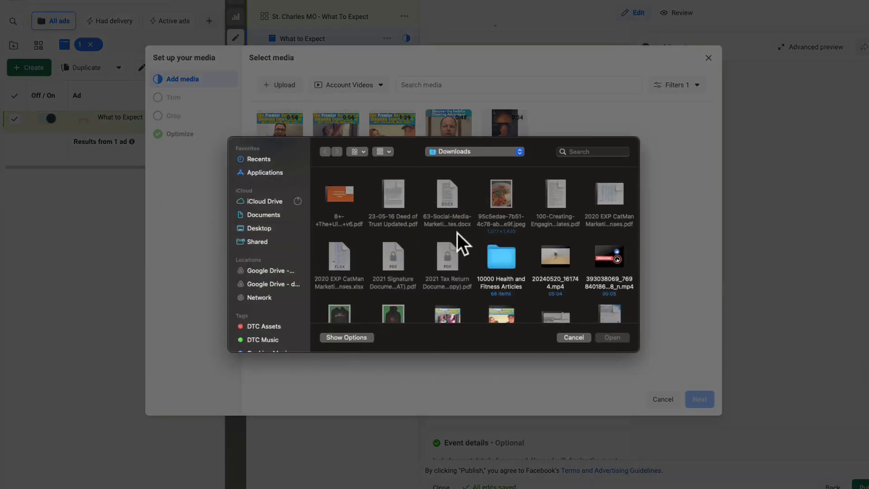
pyautogui.click(567, 337)
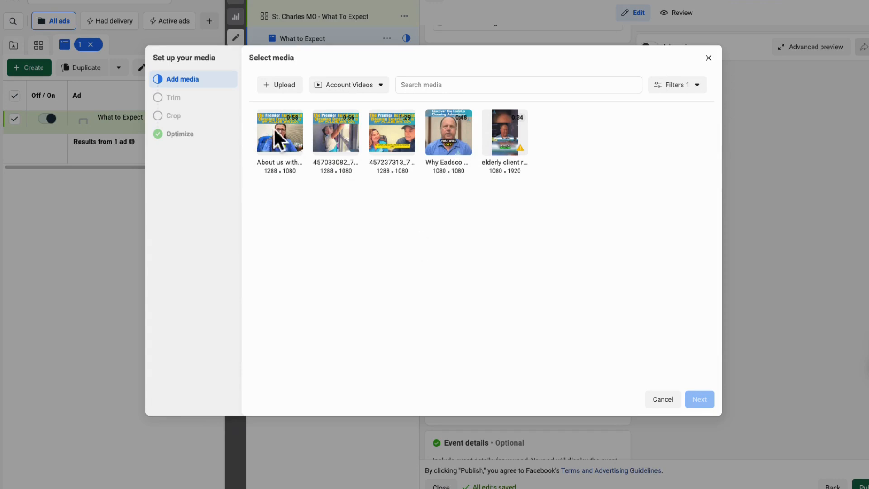
pyautogui.click(399, 146)
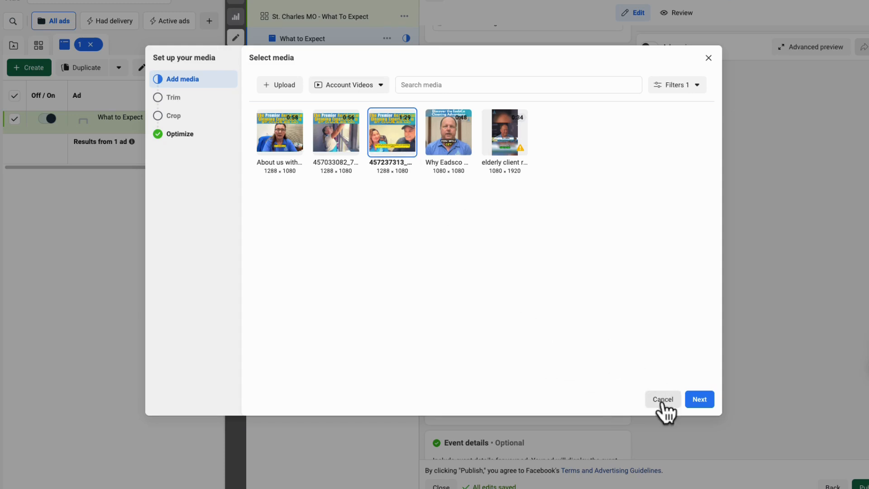
# Upload the 1:29 MP4 video starting with 457237313 from the Downloads folder as the ad's media and leave the media selection.
pyautogui.click(284, 86)
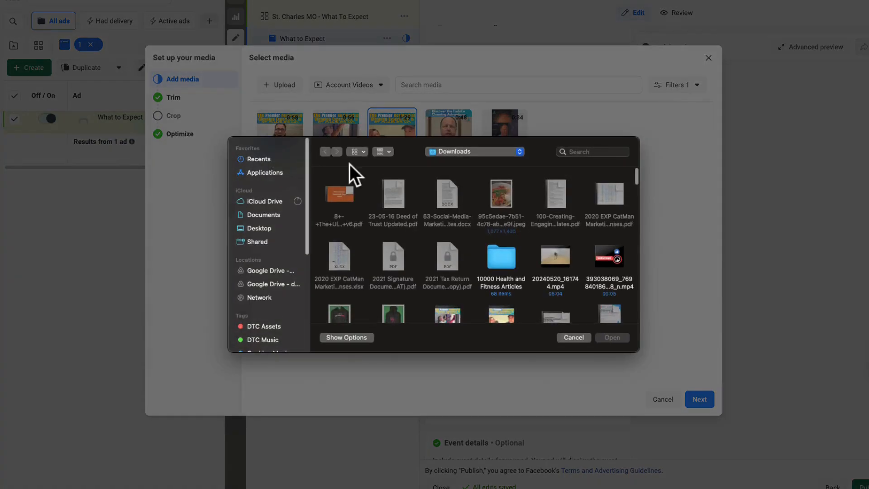
pyautogui.scroll(-5, 383, 232)
pyautogui.scroll(-5, 383, 233)
pyautogui.scroll(6, 383, 232)
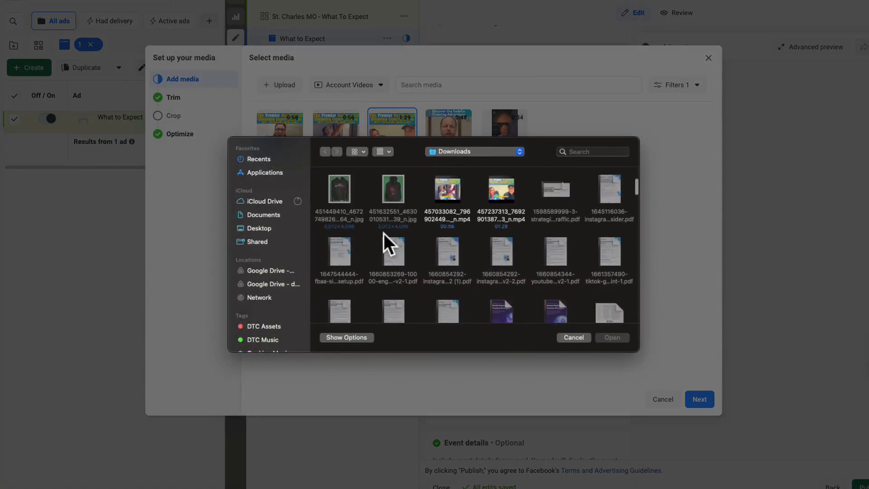
pyautogui.doubleClick(501, 193)
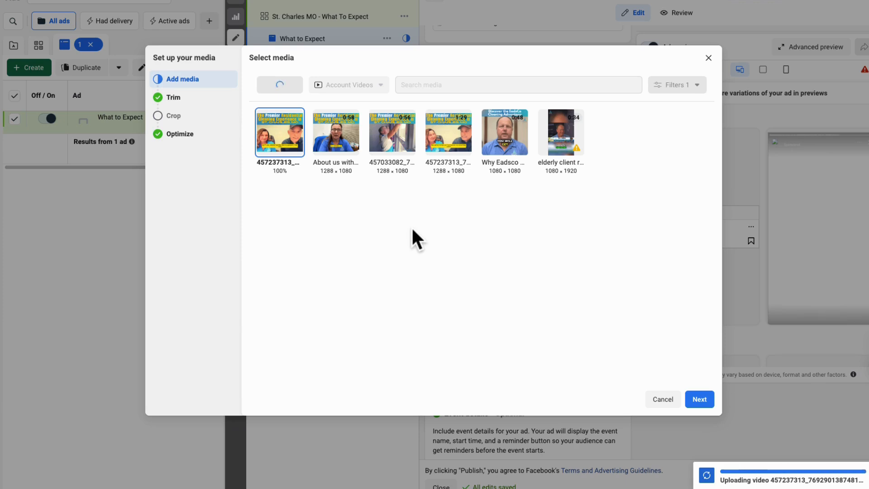
pyautogui.click(660, 397)
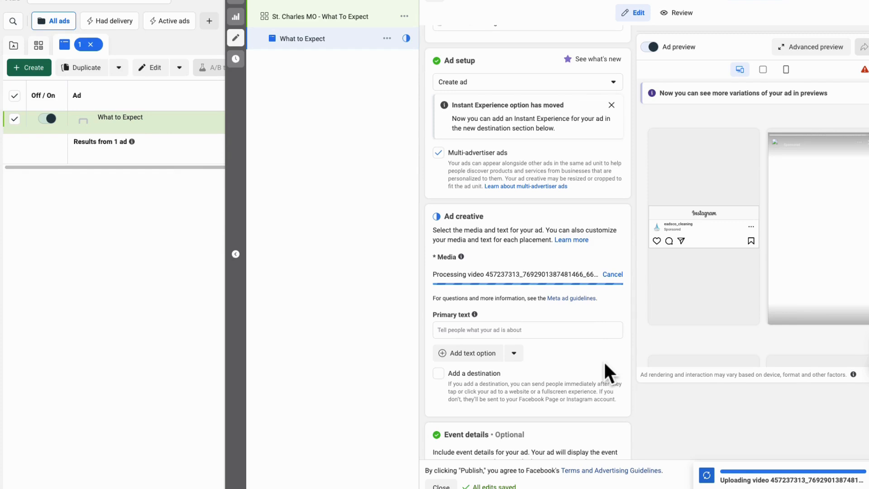
# Begin the ad's primary text with "EadsCo Cleaning is a residential cleaning company focused on".
pyautogui.click(574, 330)
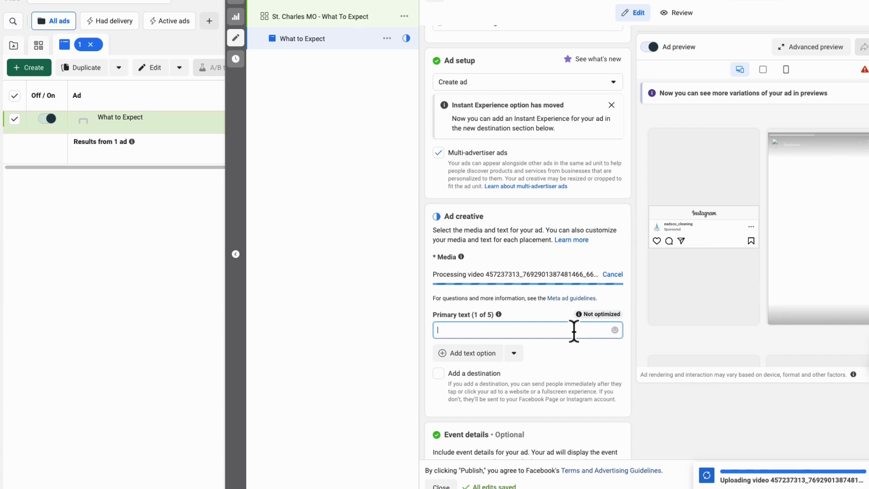
pyautogui.write('EadsC')
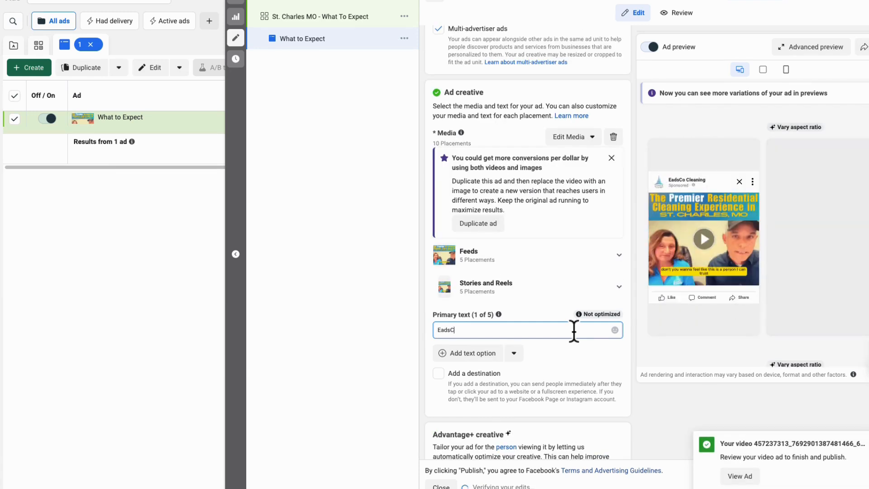
pyautogui.write('o Cleaning')
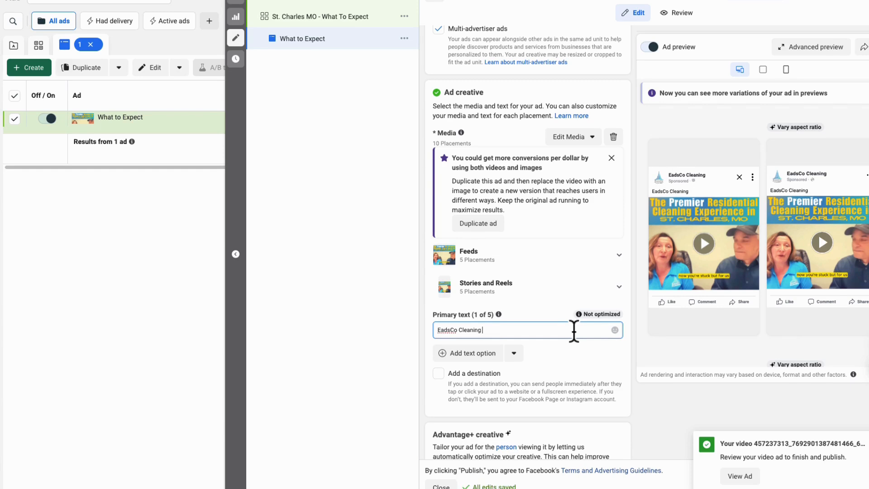
pyautogui.write('is a p')
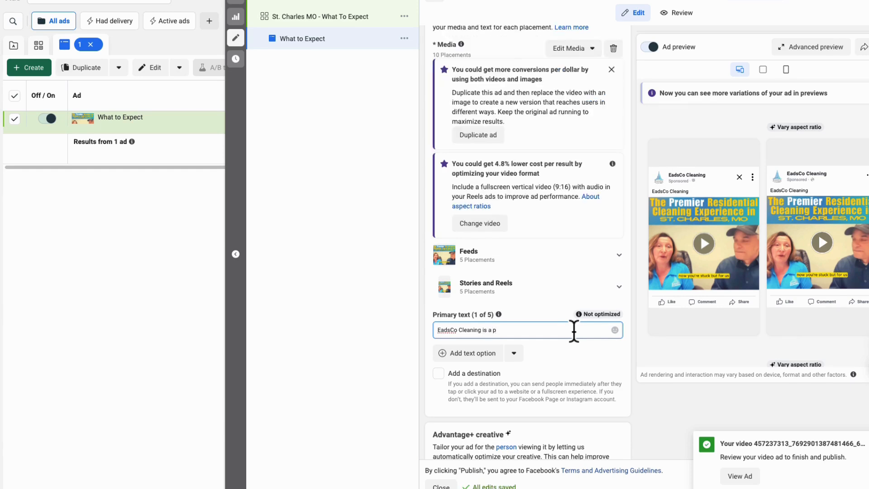
pyautogui.press('BackSpace')
pyautogui.write('residn')
pyautogui.press('BackSpace')
pyautogui.write('ent')
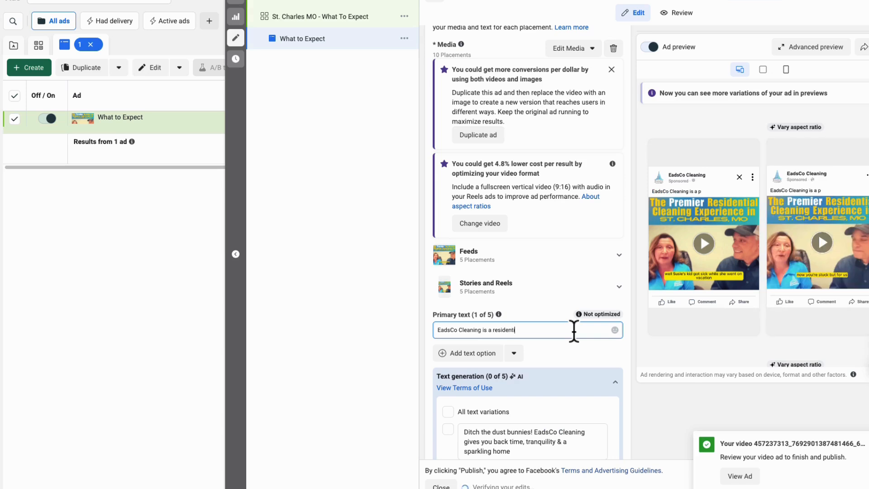
pyautogui.write('ial cleaning comp')
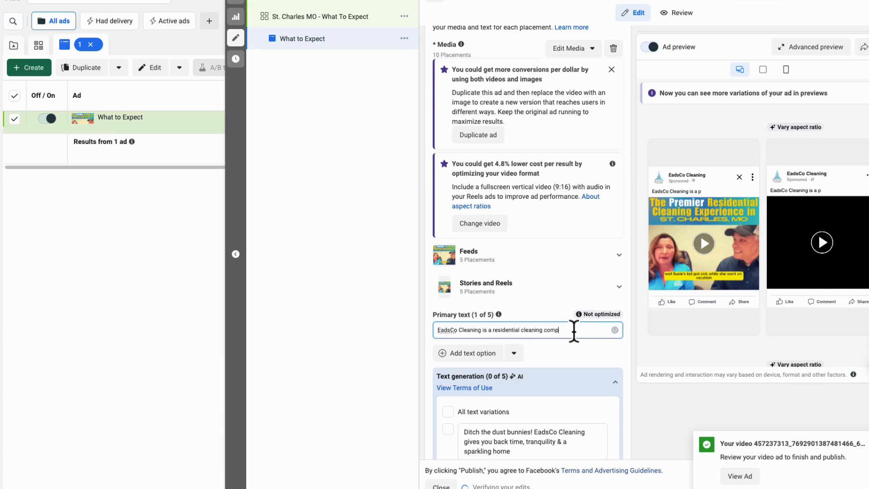
pyautogui.write('any focu')
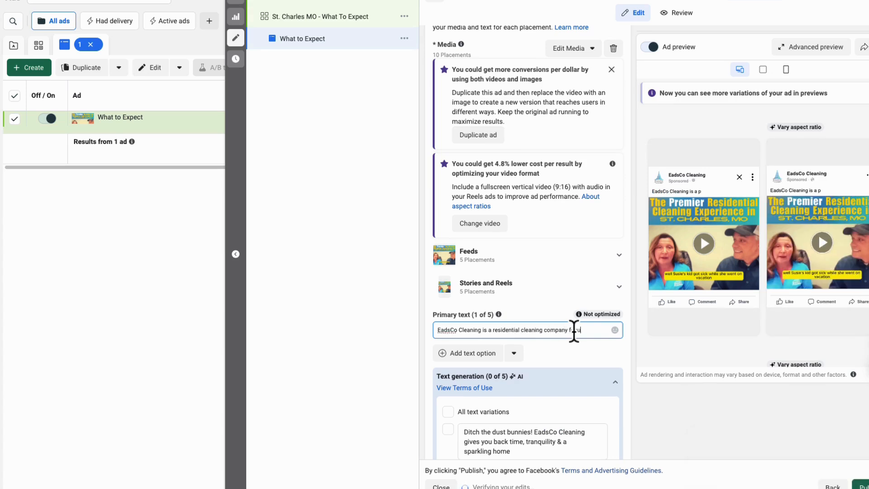
pyautogui.write('sed on')
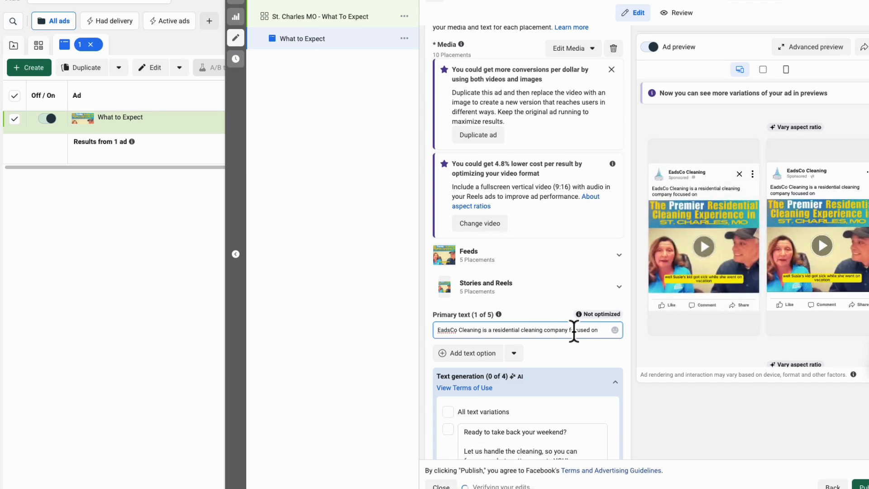
# Complete the primary text with "giving back your time and freedom doing what you love to do most." and add two line breaks.
pyautogui.scroll(-2, 574, 331)
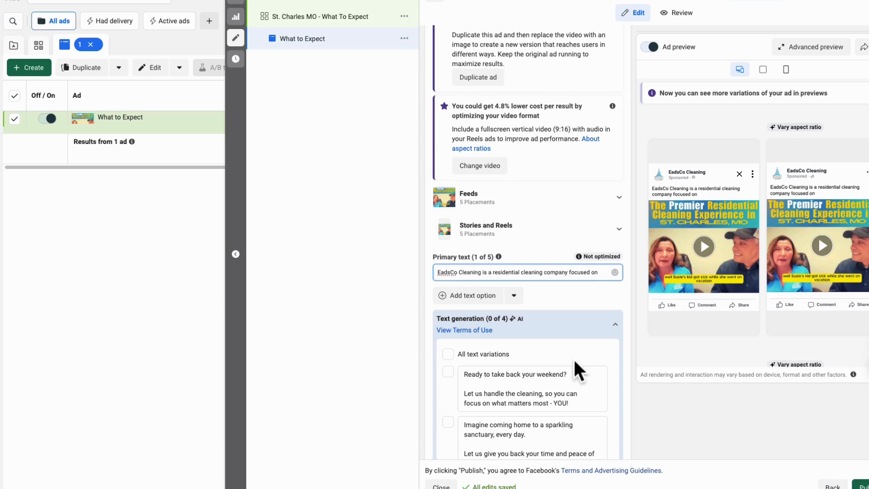
pyautogui.scroll(-1, 569, 379)
pyautogui.scroll(-1, 570, 379)
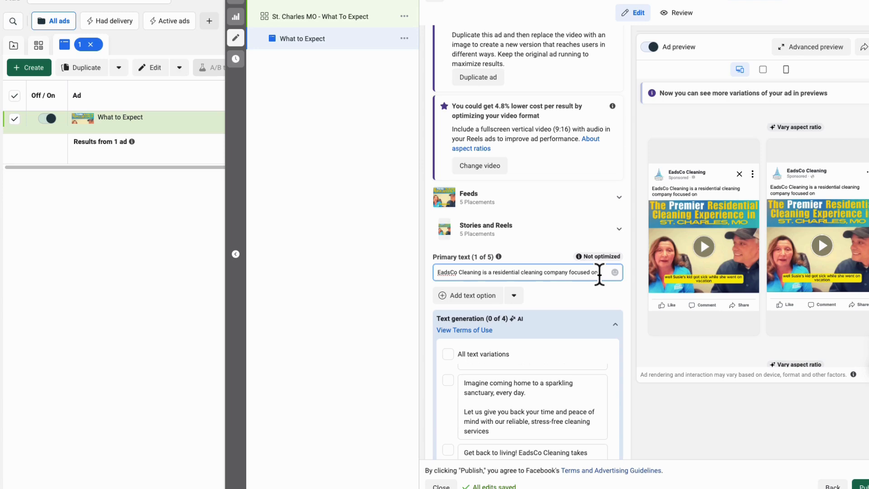
pyautogui.write('give')
pyautogui.press('BackSpace')
pyautogui.write('ing back your time and freedom doing what you love to do most.')
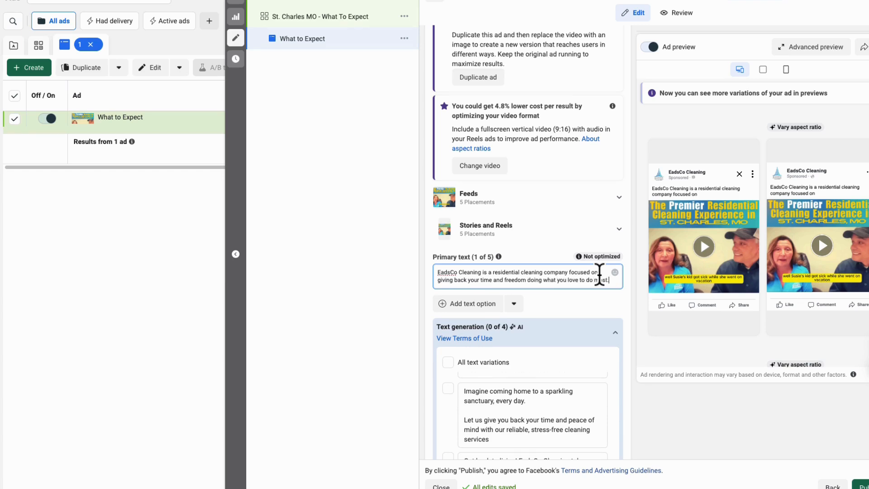
pyautogui.press('Return')
pyautogui.press('Return')
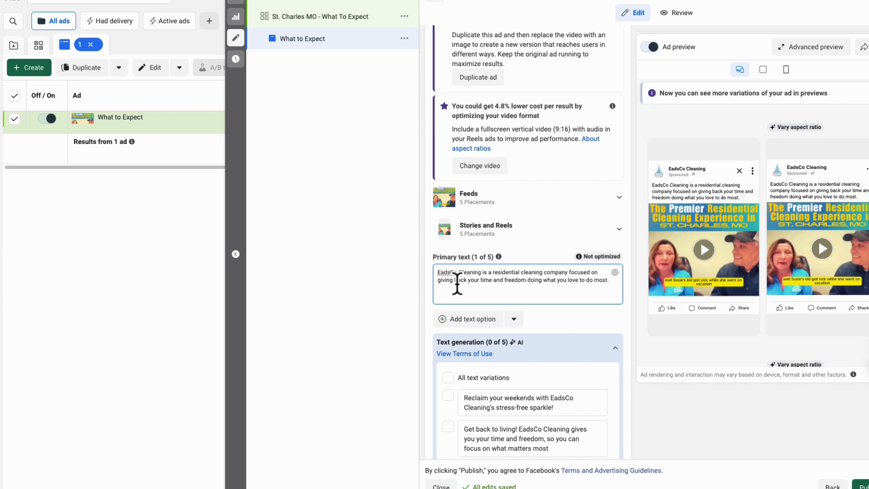
# Enable adding a destination to the ad creative.
pyautogui.scroll(-3, 458, 282)
pyautogui.scroll(-2, 423, 307)
pyautogui.click(439, 320)
pyautogui.scroll(-2, 426, 351)
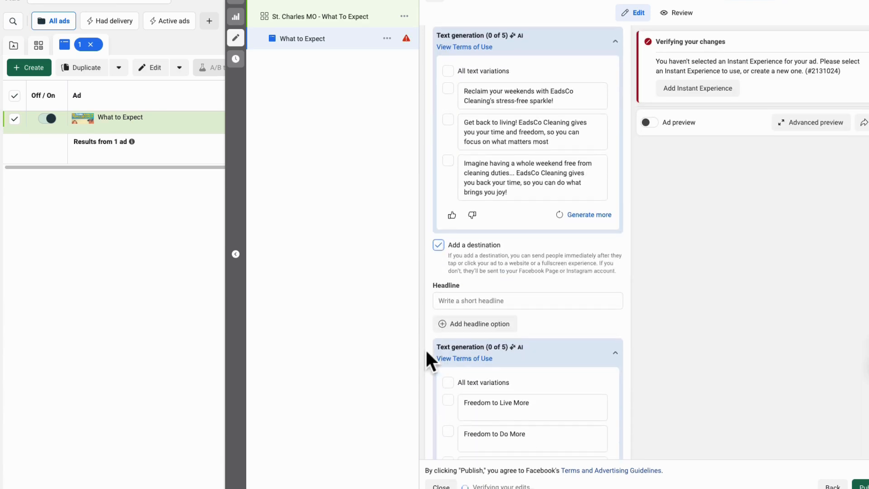
pyautogui.scroll(-1, 426, 351)
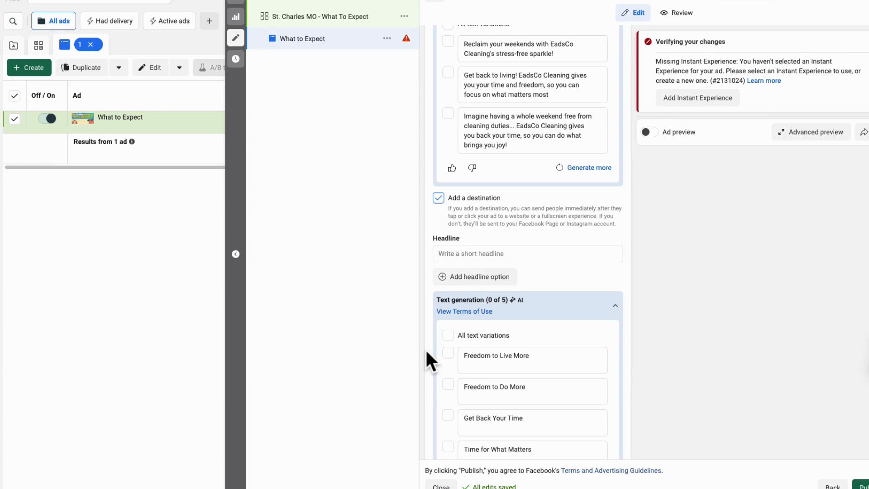
pyautogui.scroll(-2, 426, 351)
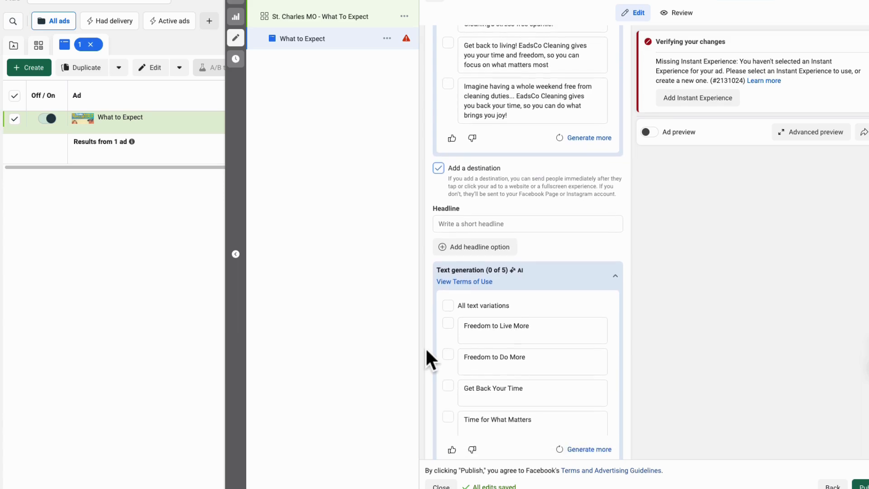
pyautogui.scroll(-1, 425, 347)
pyautogui.click(448, 395)
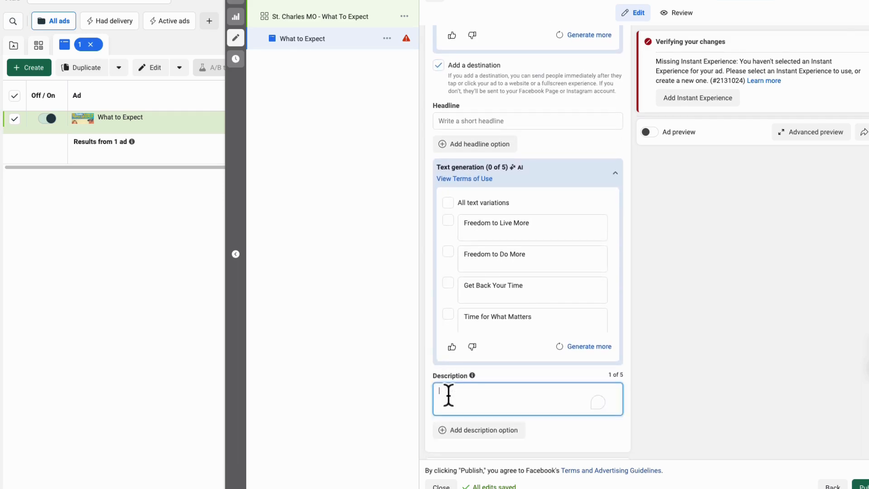
pyautogui.write('www.leadscocleaning.com')
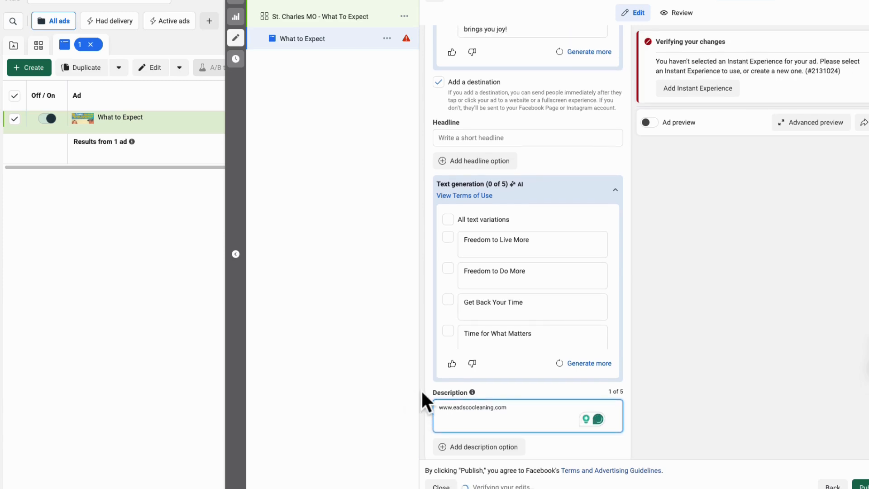
# Dismiss the Instant Experience notice in the ad setup and turn off multi-advertiser ads.
pyautogui.scroll(6, 422, 392)
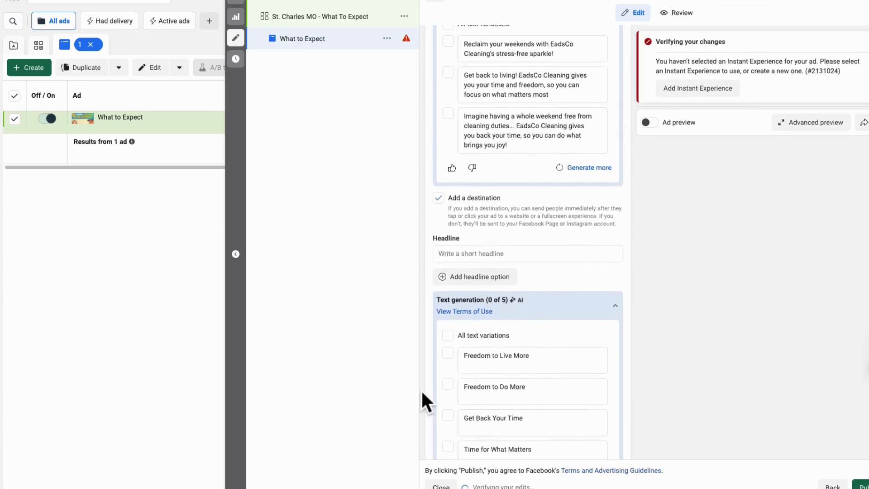
pyautogui.scroll(3, 422, 392)
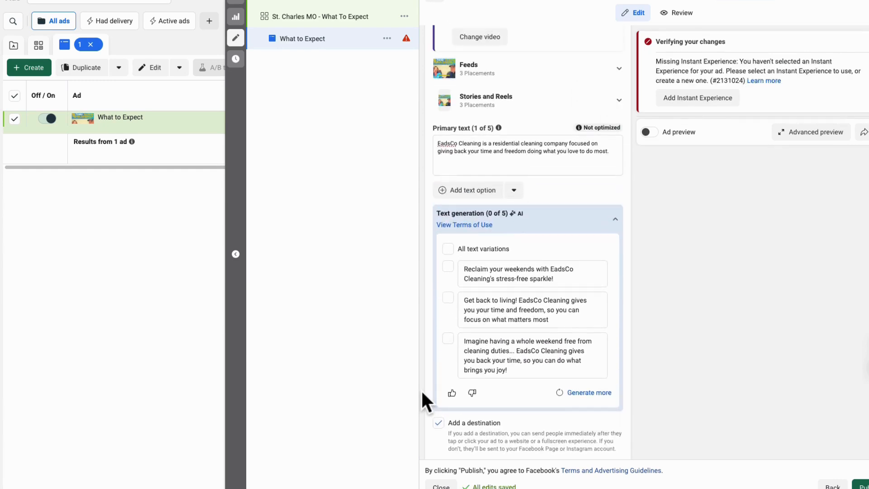
pyautogui.scroll(8, 421, 389)
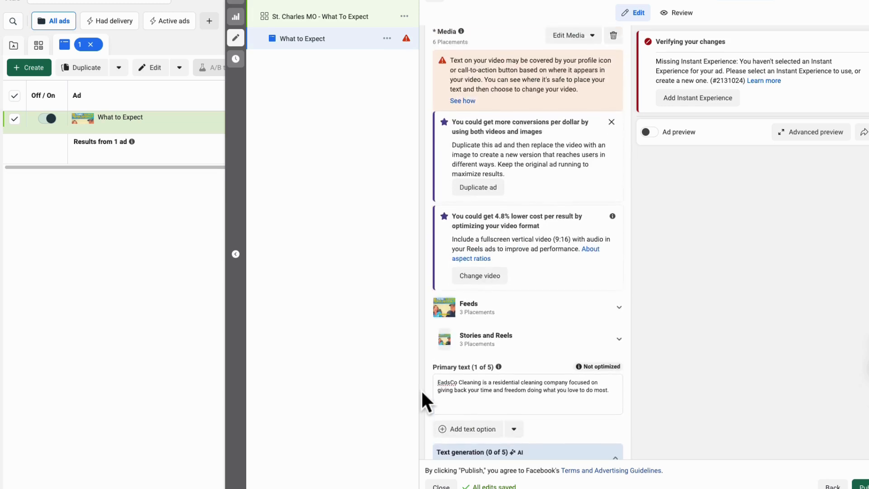
pyautogui.scroll(3, 420, 389)
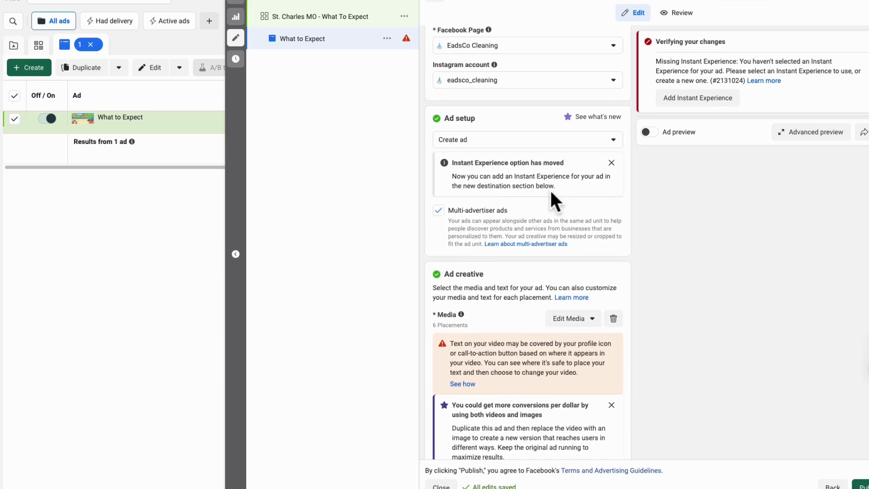
pyautogui.click(611, 164)
pyautogui.click(437, 167)
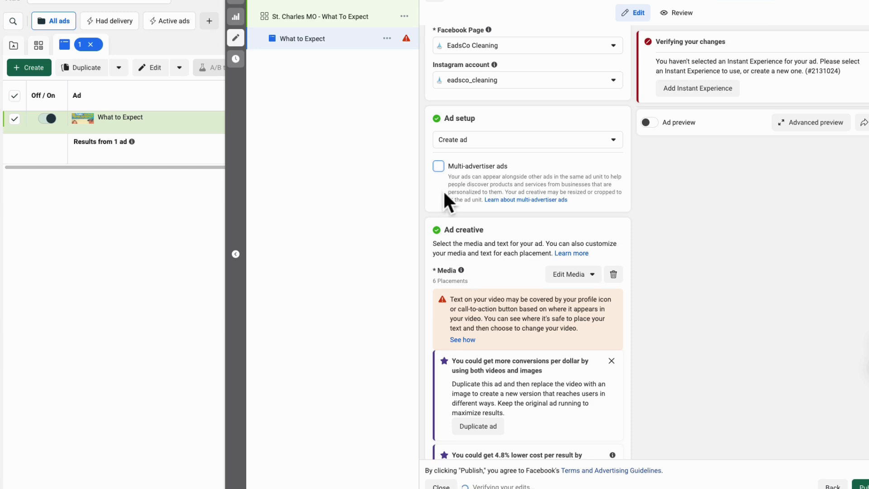
# Select the generated headline suggestion "Freedom to Live More" for the ad.
pyautogui.scroll(3, 444, 194)
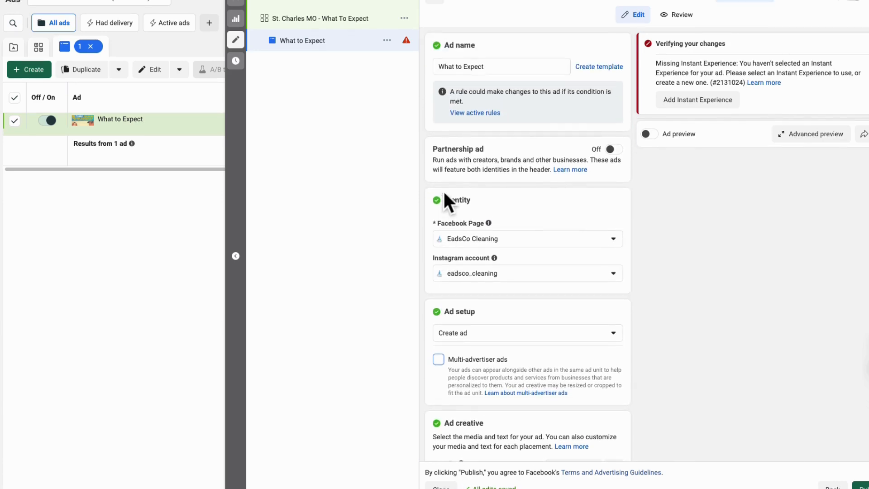
pyautogui.scroll(-5, 444, 193)
pyautogui.scroll(-1, 445, 193)
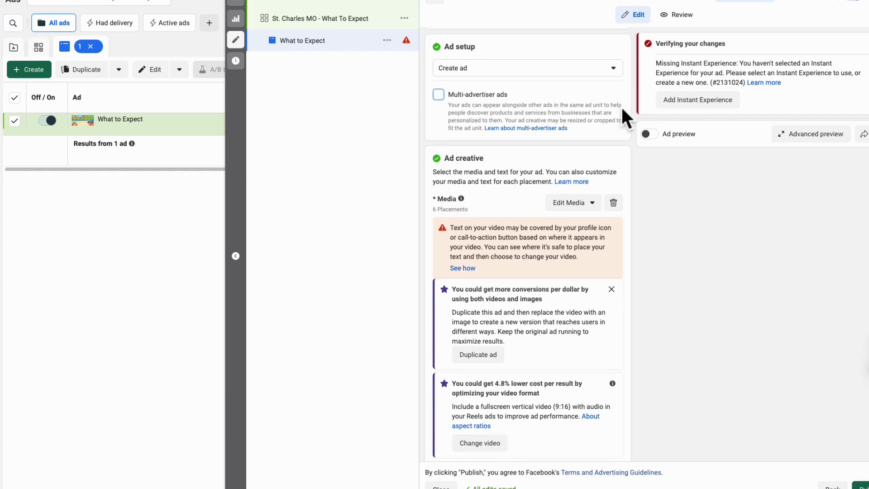
pyautogui.scroll(-2, 587, 156)
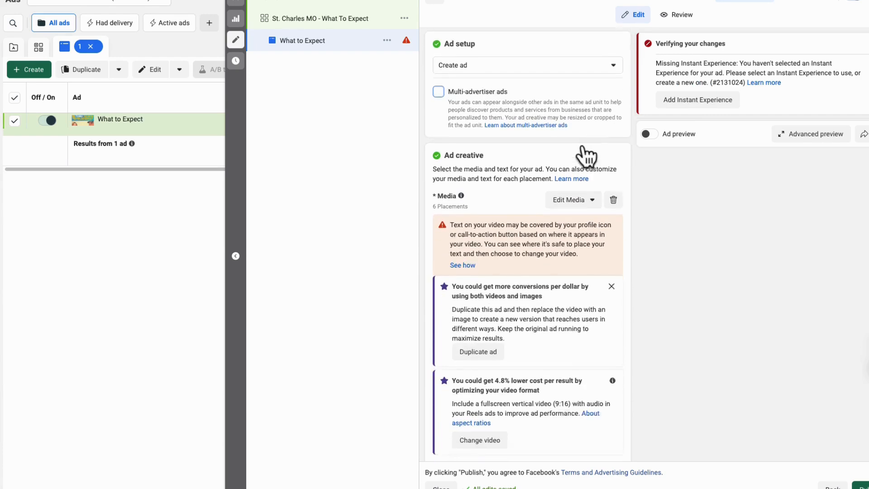
pyautogui.scroll(-10, 586, 156)
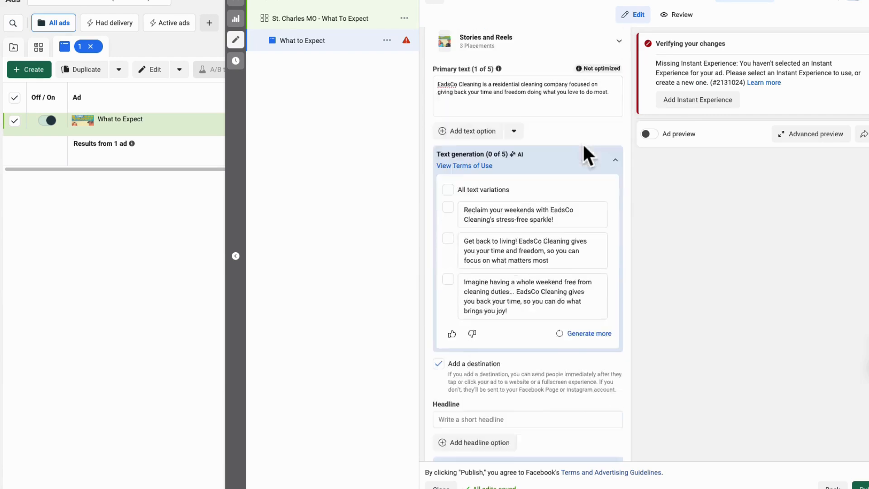
pyautogui.scroll(-5, 583, 149)
pyautogui.click(574, 183)
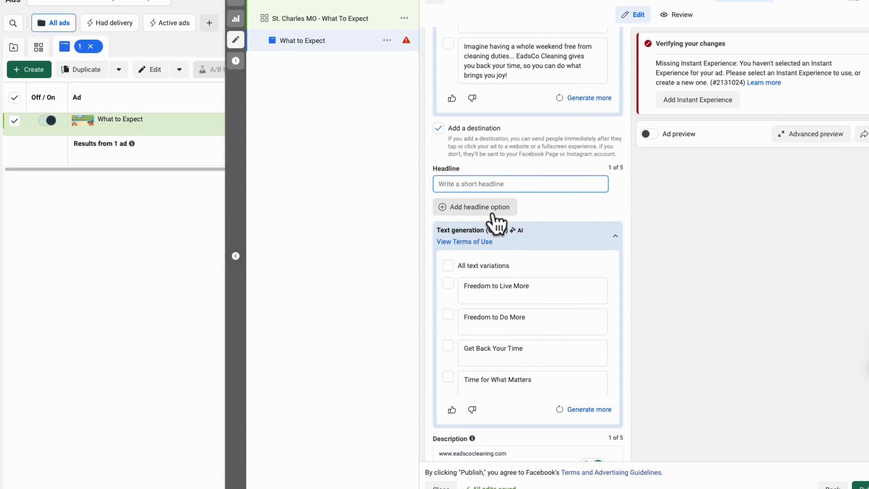
pyautogui.click(495, 288)
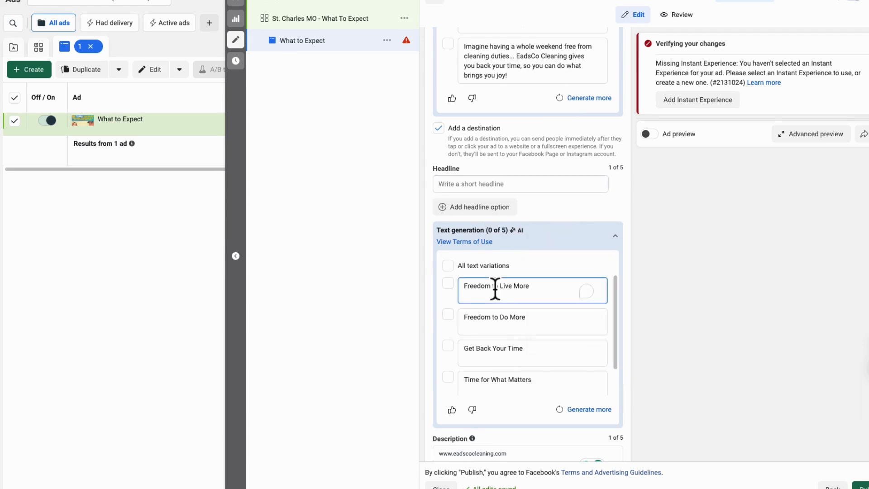
pyautogui.click(448, 289)
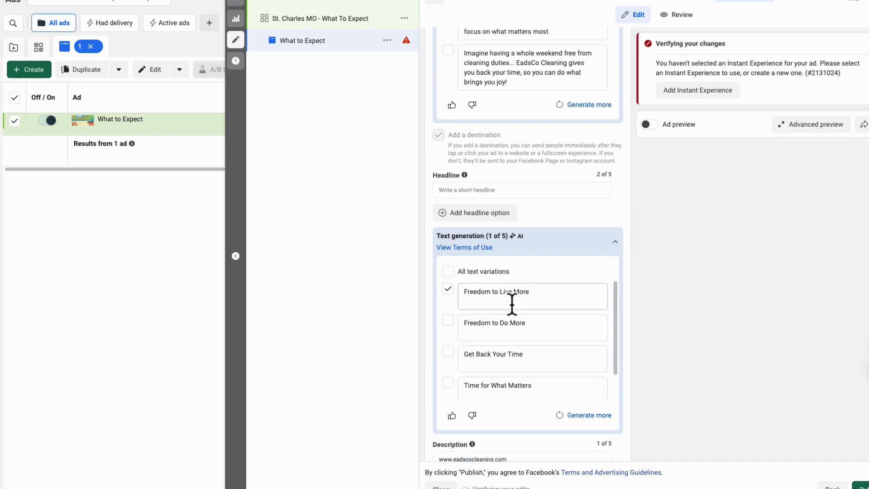
# Add the generated headlines "Freedom to Do More", "Get Back Your Time" and "Time for What Matters".
pyautogui.scroll(5, 623, 244)
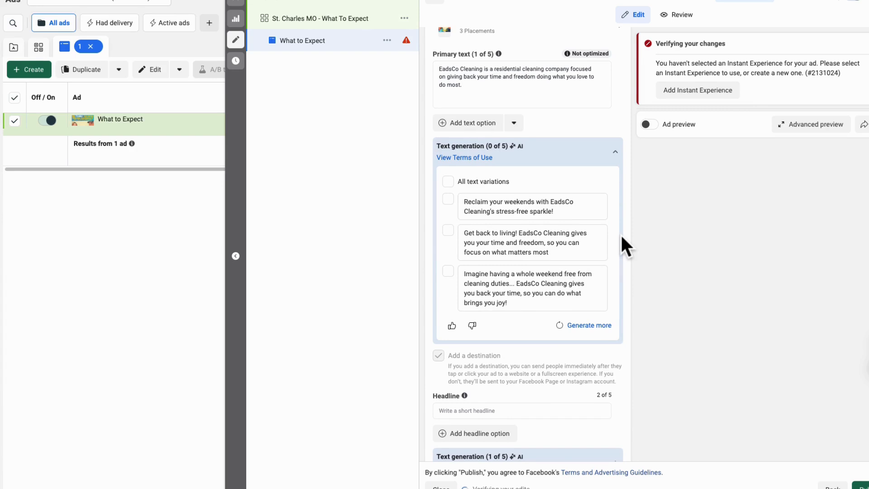
pyautogui.scroll(-4, 620, 232)
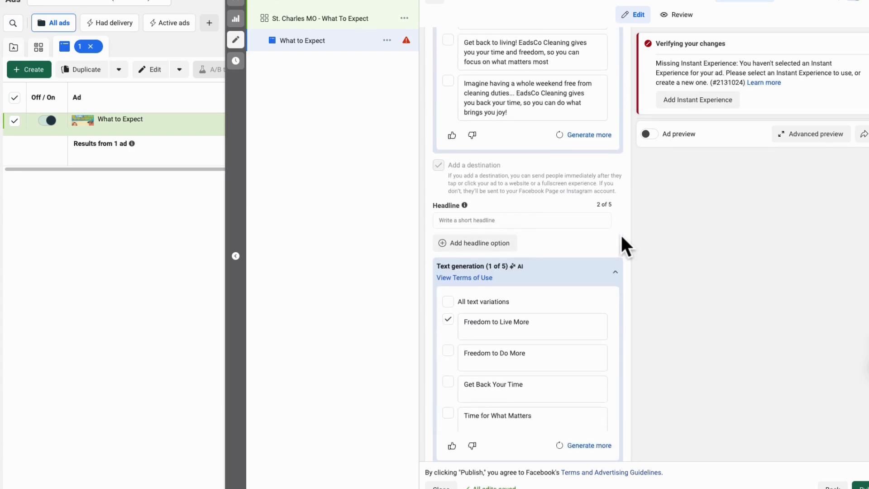
pyautogui.click(502, 220)
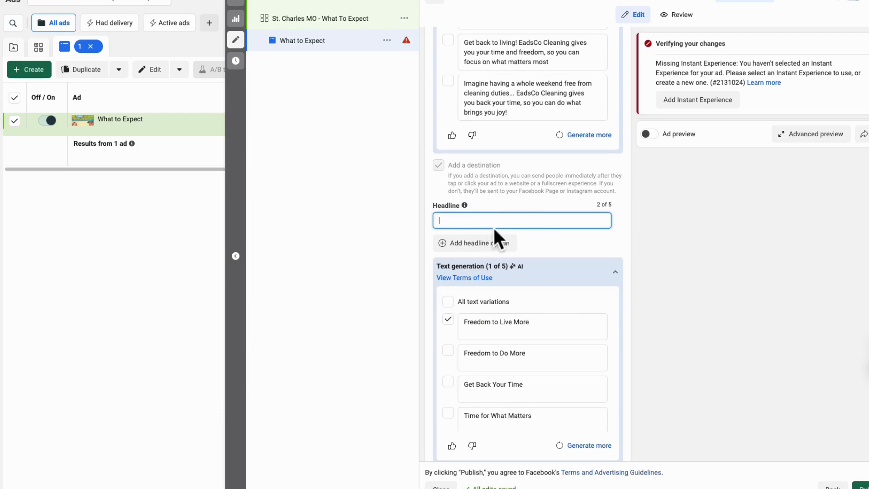
pyautogui.click(448, 351)
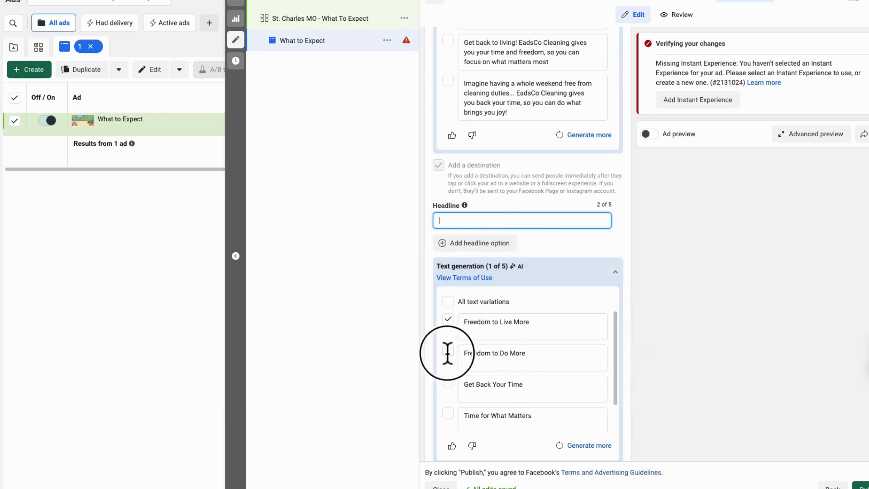
pyautogui.click(448, 381)
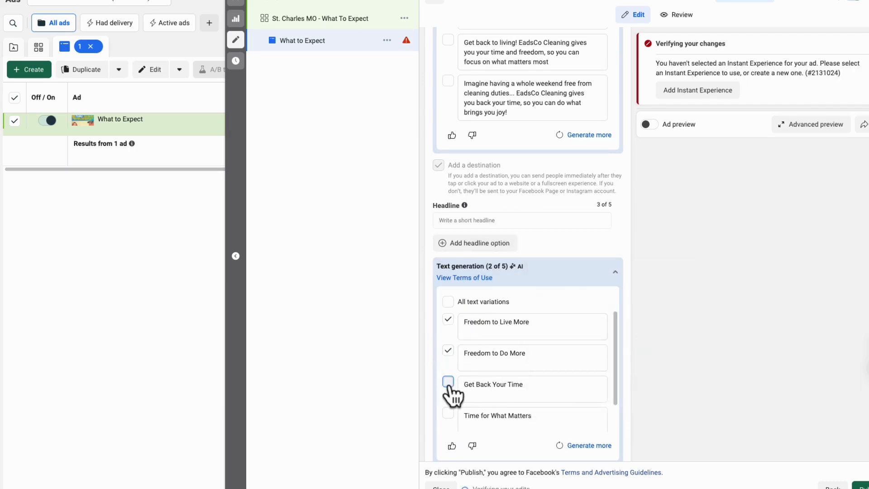
pyautogui.click(448, 413)
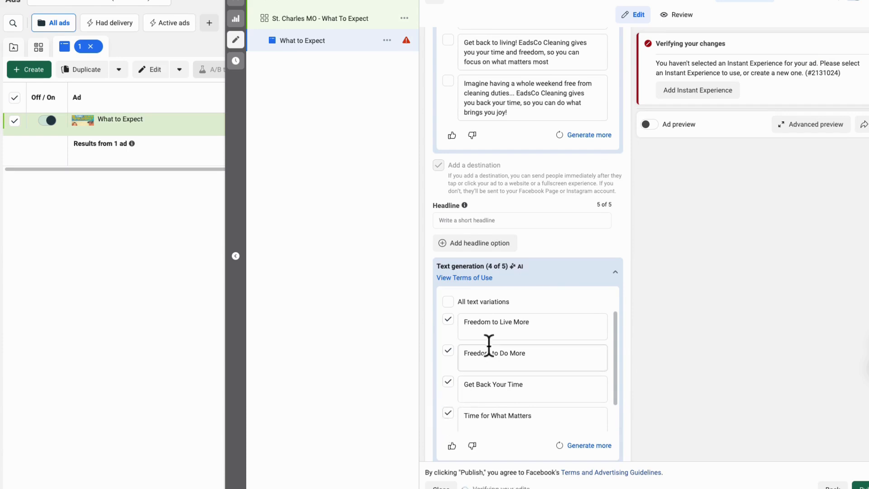
pyautogui.click(703, 92)
pyautogui.scroll(2, 574, 136)
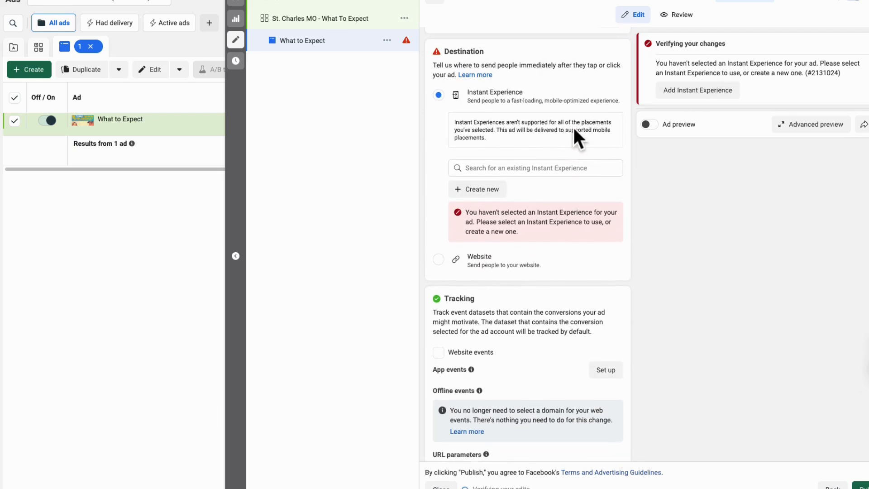
pyautogui.click(439, 259)
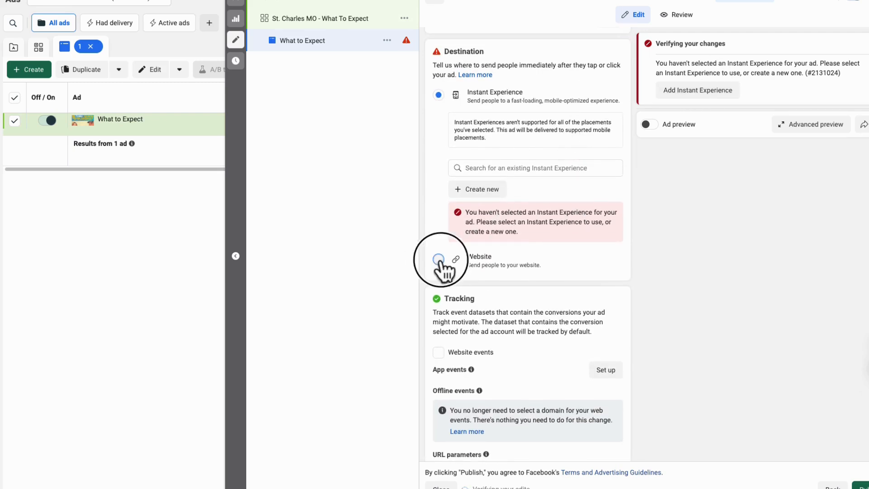
pyautogui.click(490, 149)
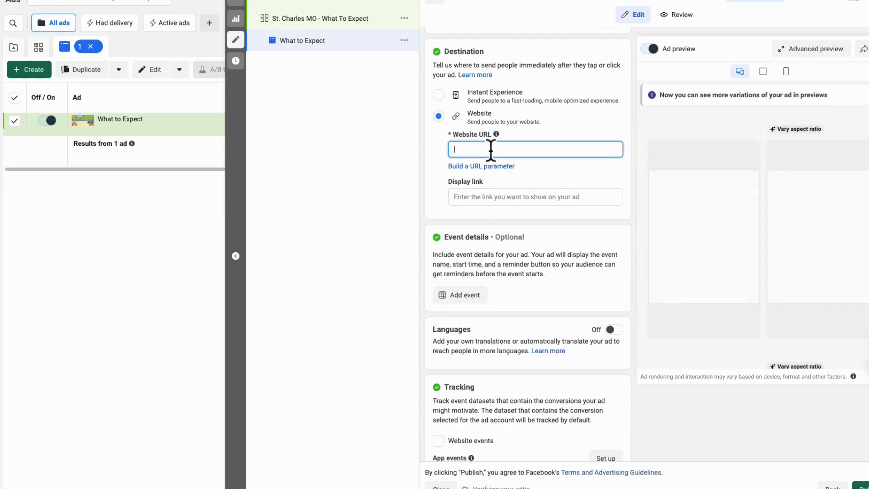
pyautogui.write('w')
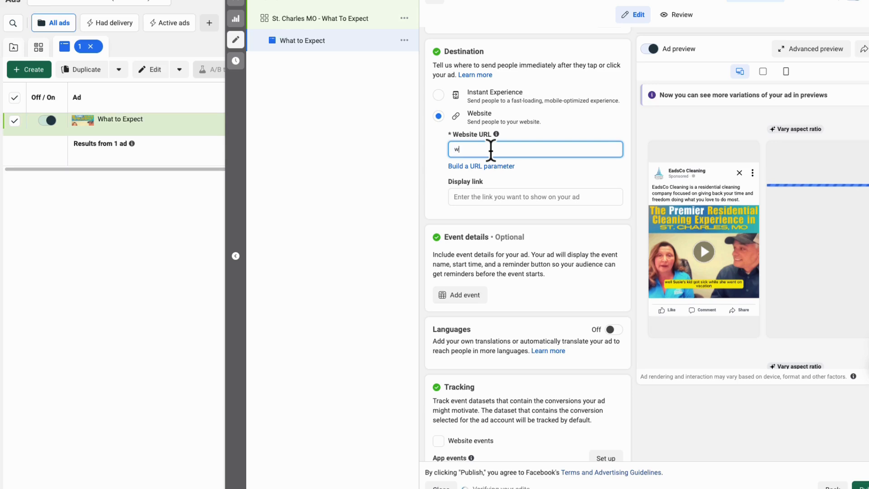
pyautogui.write('ww.eadscocleaning.com')
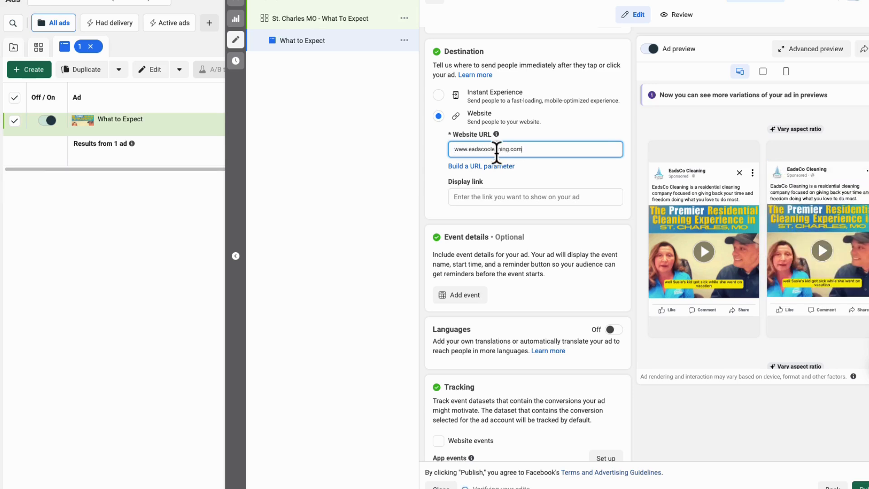
# Review the ad's primary text, headlines, description, call to action, destination and tracking settings before publishing.
pyautogui.scroll(8, 507, 188)
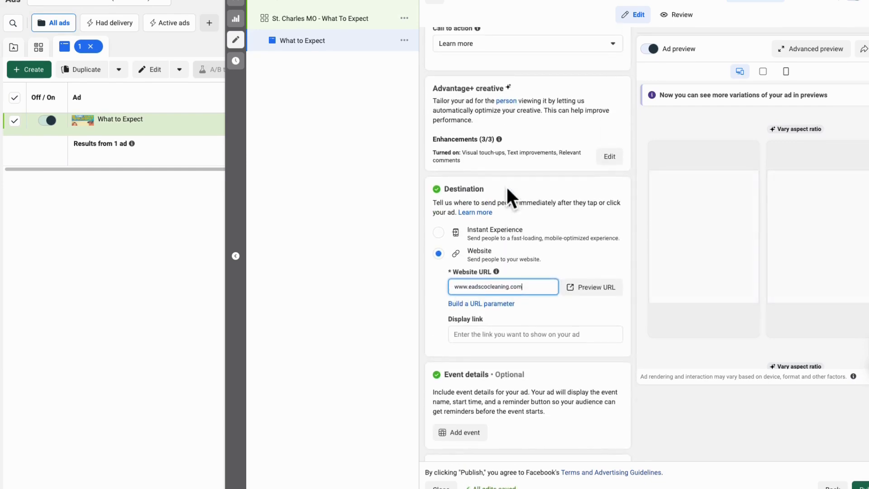
pyautogui.scroll(8, 506, 185)
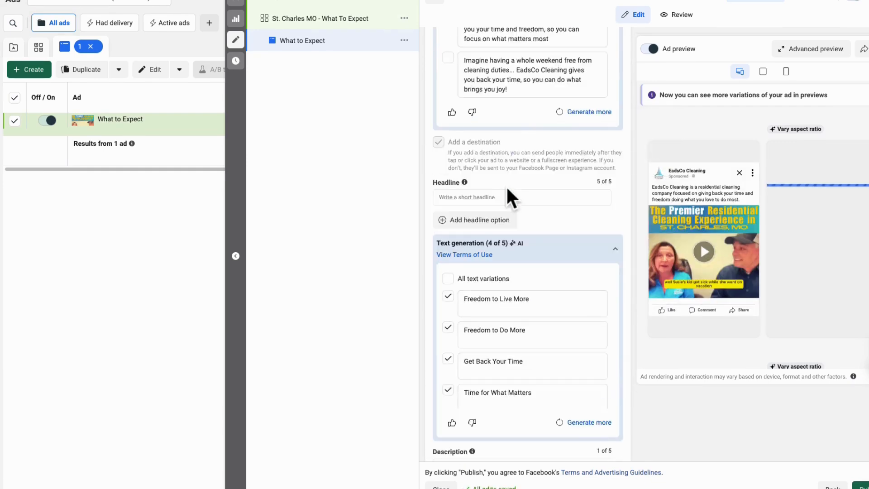
pyautogui.scroll(4, 424, 193)
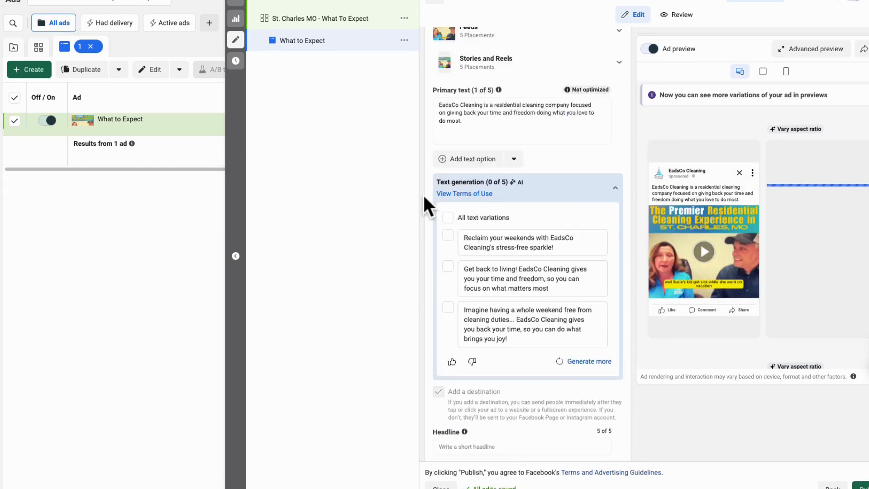
pyautogui.scroll(-5, 423, 193)
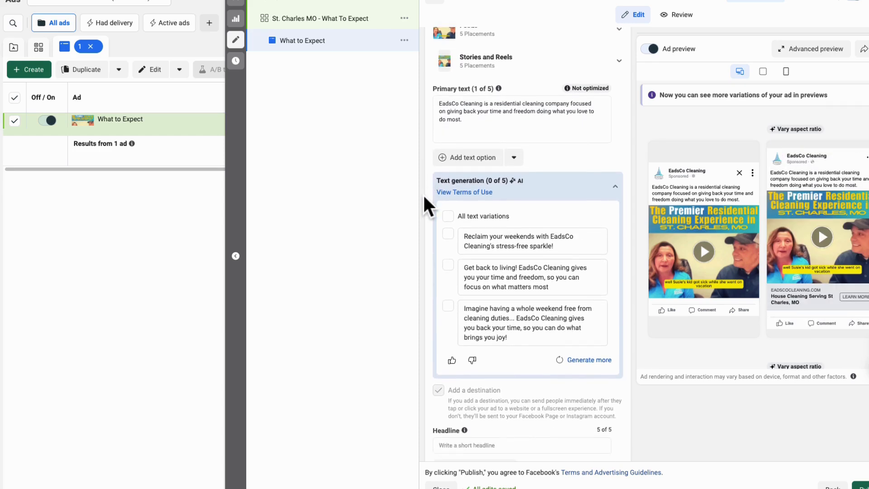
pyautogui.scroll(-5, 423, 196)
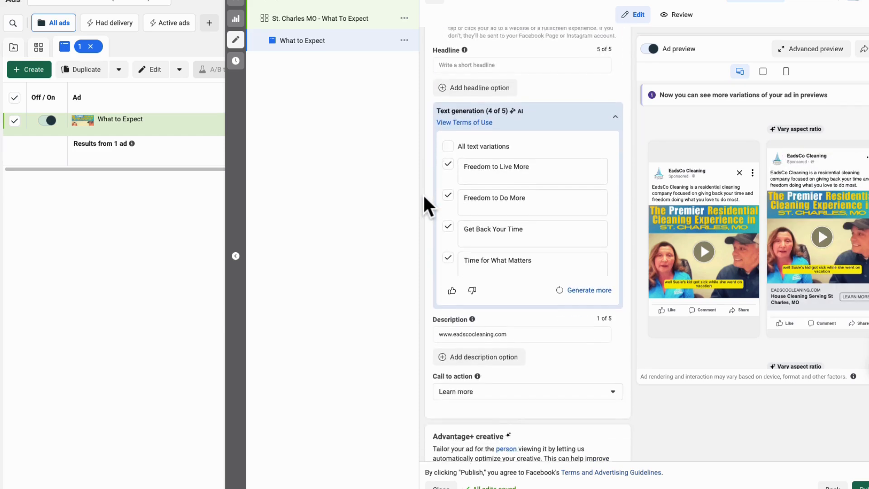
pyautogui.scroll(-4, 422, 194)
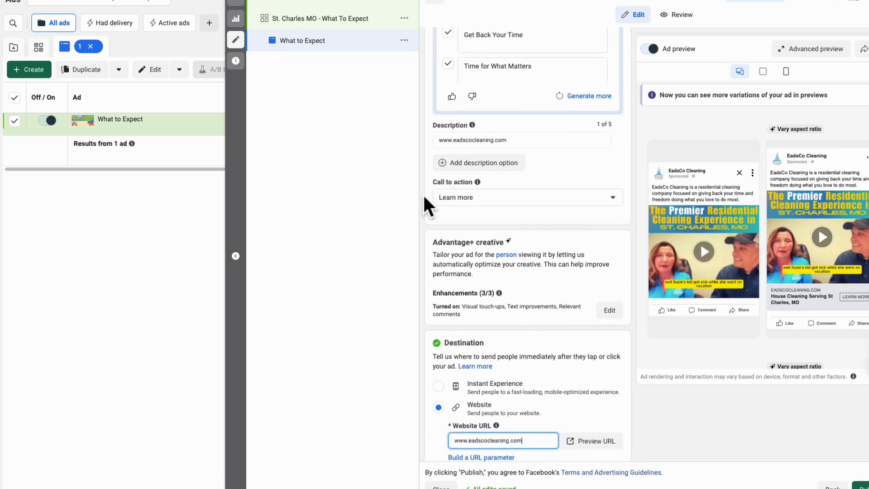
pyautogui.doubleClick(475, 140)
pyautogui.moveTo(470, 126)
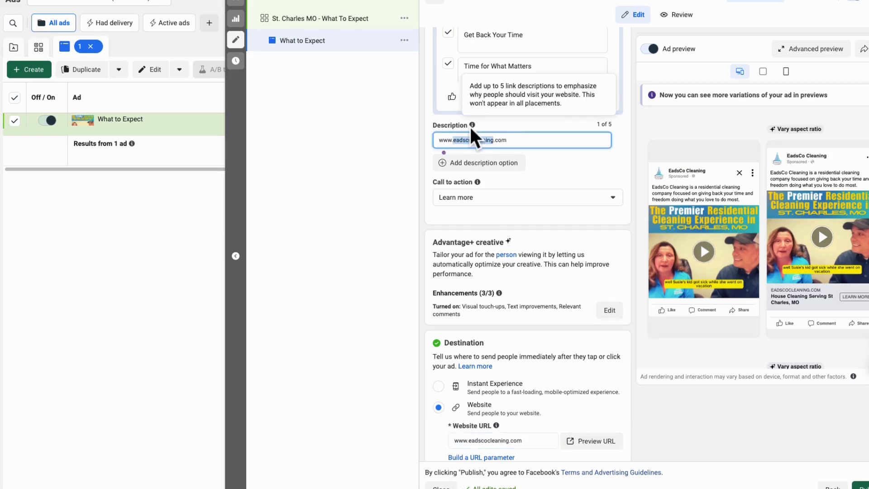
pyautogui.click(427, 163)
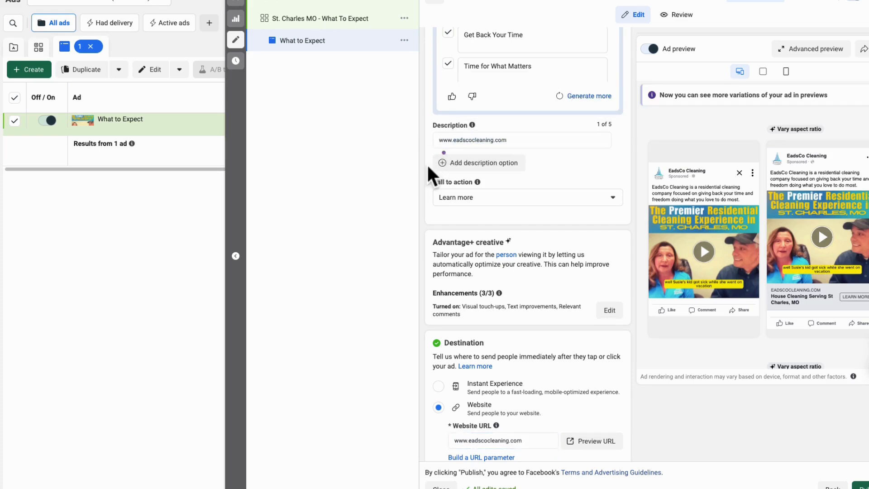
pyautogui.scroll(-1, 426, 163)
pyautogui.scroll(-1, 426, 163)
pyautogui.scroll(-2, 426, 163)
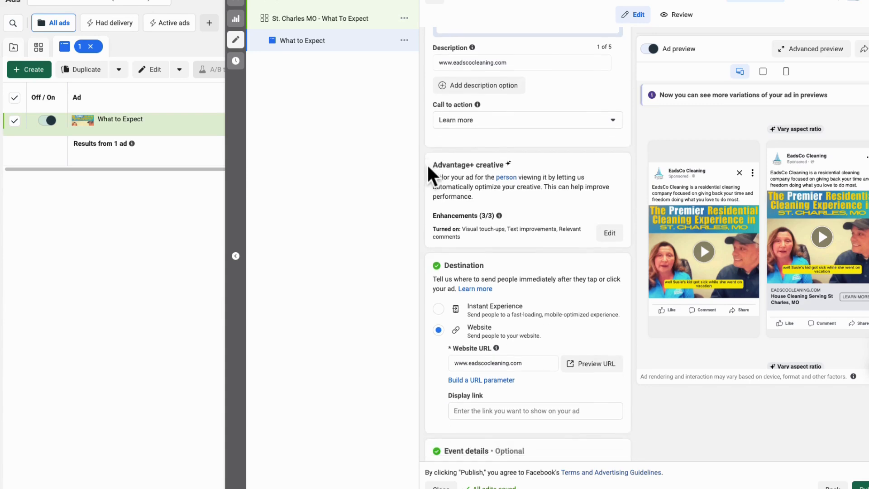
pyautogui.scroll(-2, 427, 166)
pyautogui.scroll(-1, 427, 166)
pyautogui.scroll(-1, 427, 166)
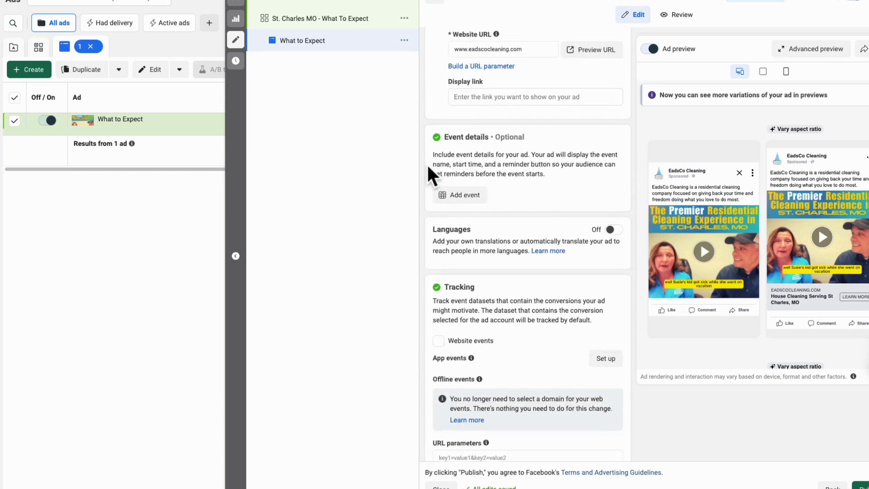
pyautogui.scroll(-3, 427, 168)
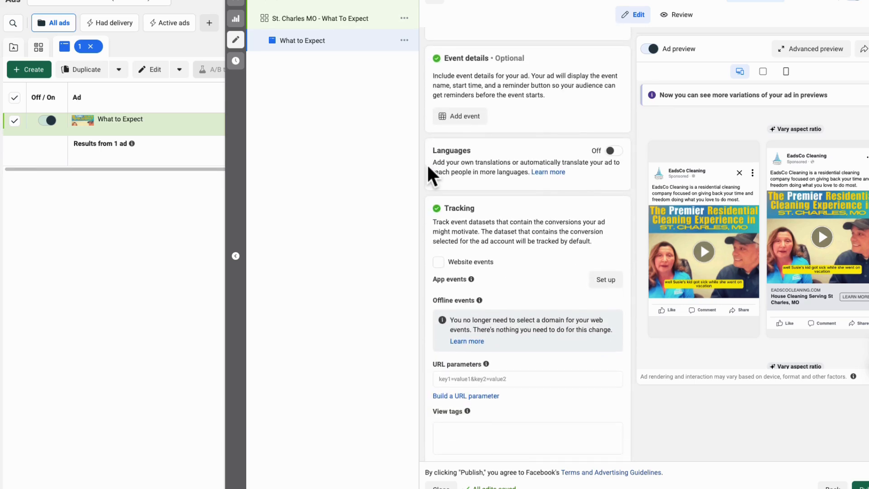
pyautogui.scroll(-1, 427, 174)
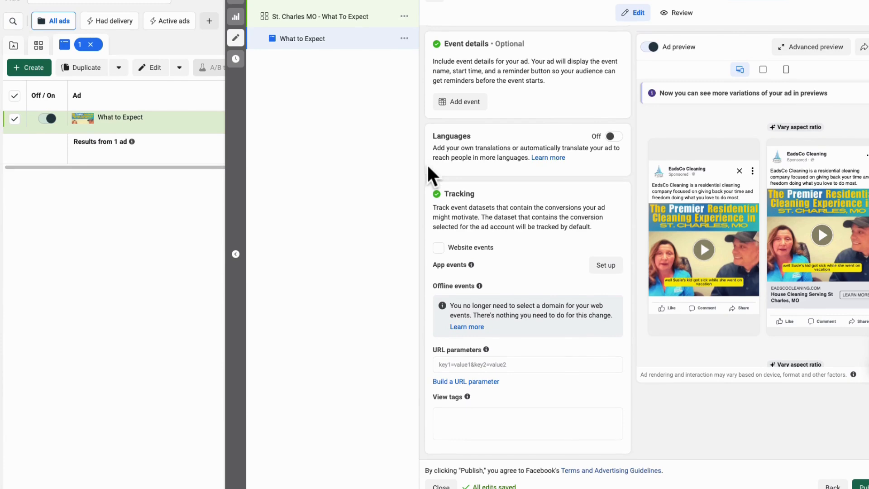
# Try website events tracking, turn it back off, and publish the campaign with its ad set and ad.
pyautogui.click(438, 248)
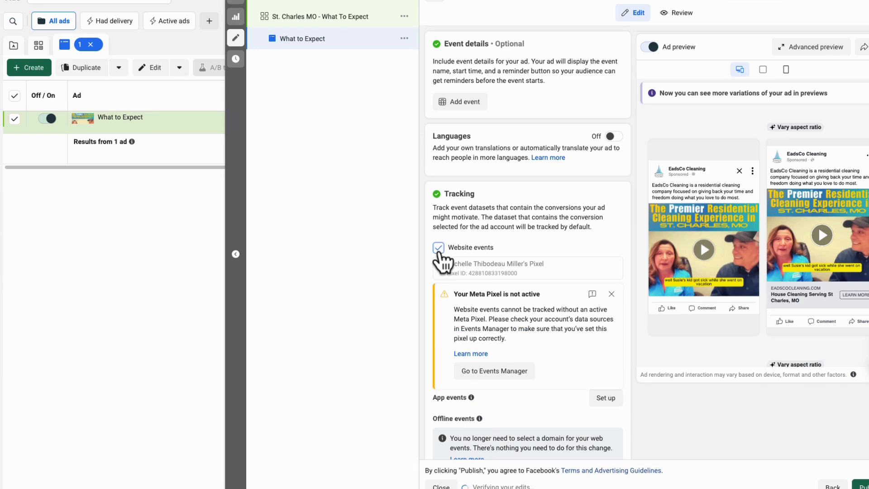
pyautogui.click(438, 248)
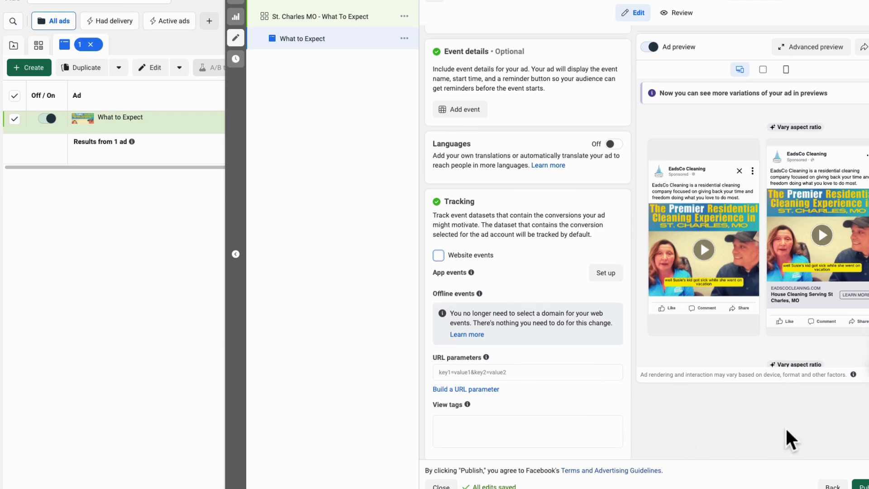
pyautogui.click(860, 484)
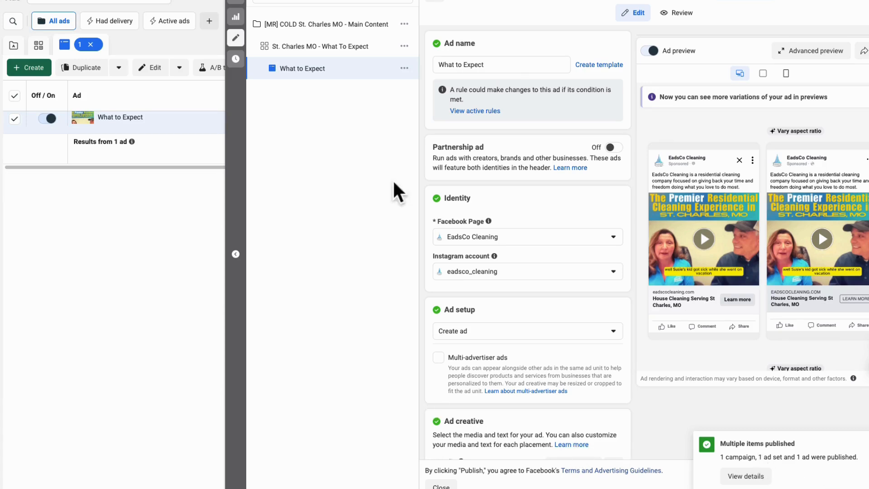
# Duplicate the "St. Charles MO - What To Expect" ad set once within the original campaign.
pyautogui.click(401, 51)
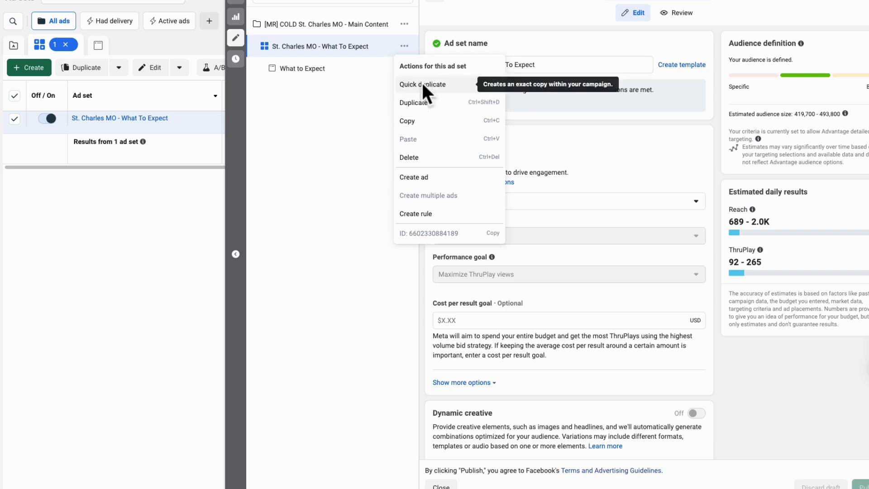
pyautogui.click(420, 103)
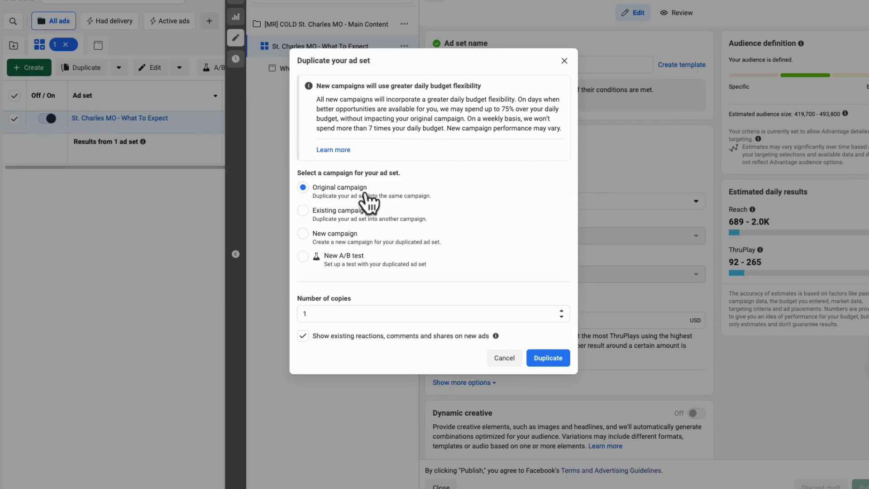
pyautogui.click(545, 357)
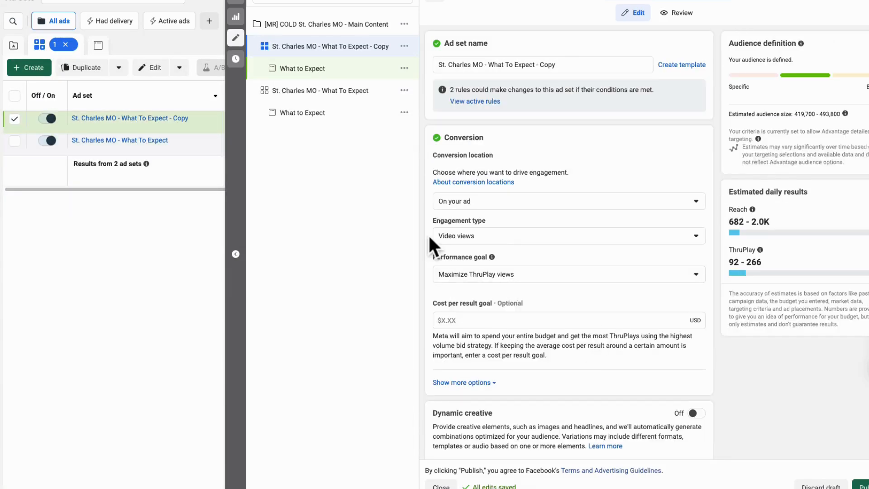
# Check the copied ad set's budget and schedule, and rename its ad to "The Gap".
pyautogui.scroll(-3, 485, 240)
pyautogui.scroll(-2, 487, 234)
pyautogui.scroll(-4, 487, 235)
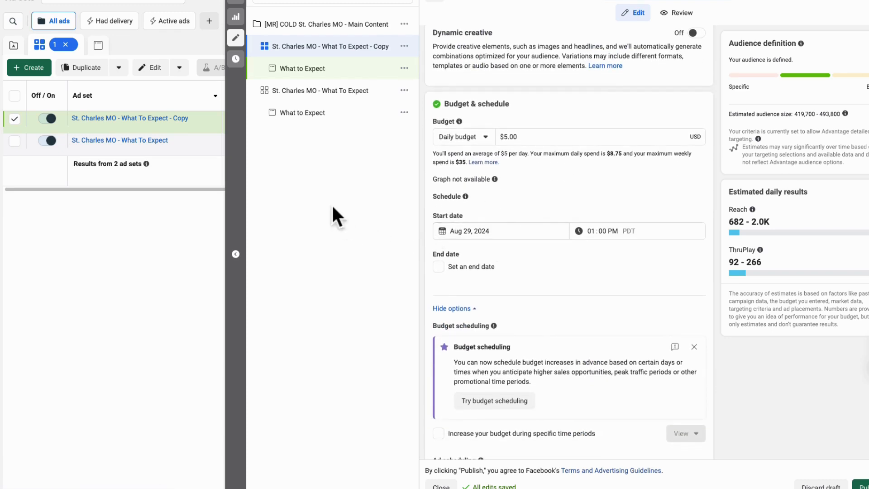
pyautogui.click(308, 68)
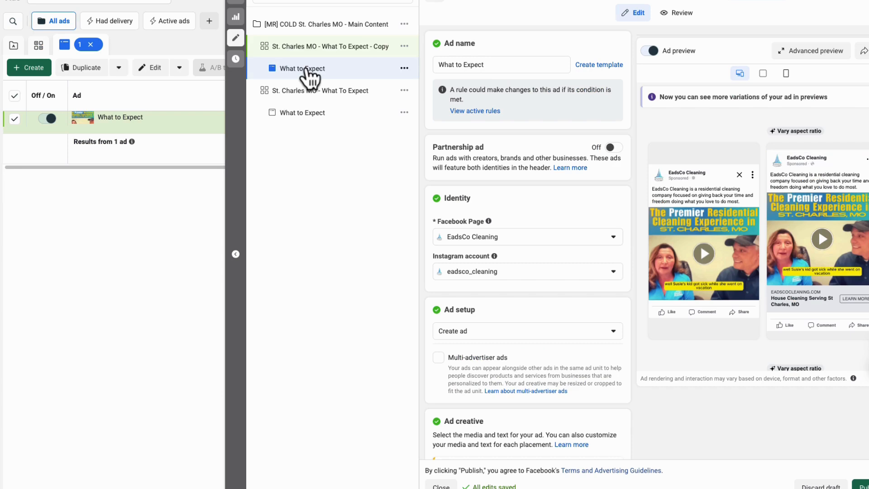
pyautogui.moveTo(497, 66); pyautogui.dragTo(429, 69)
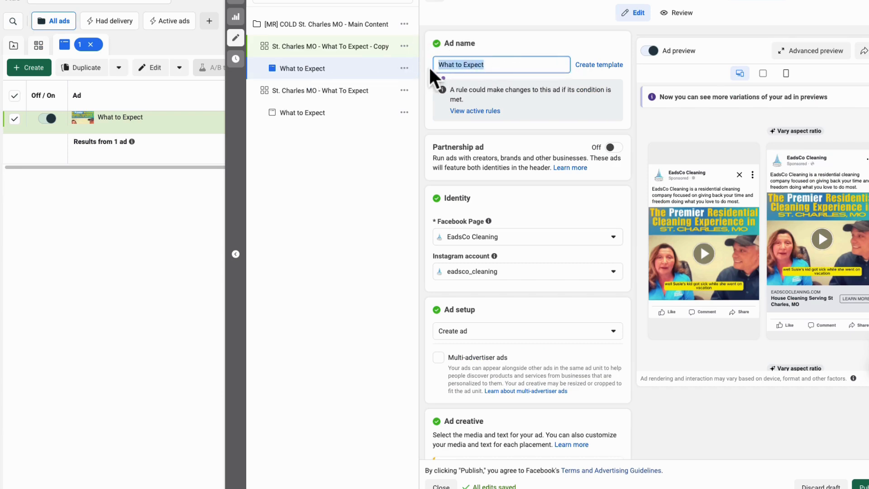
pyautogui.write('The Gap')
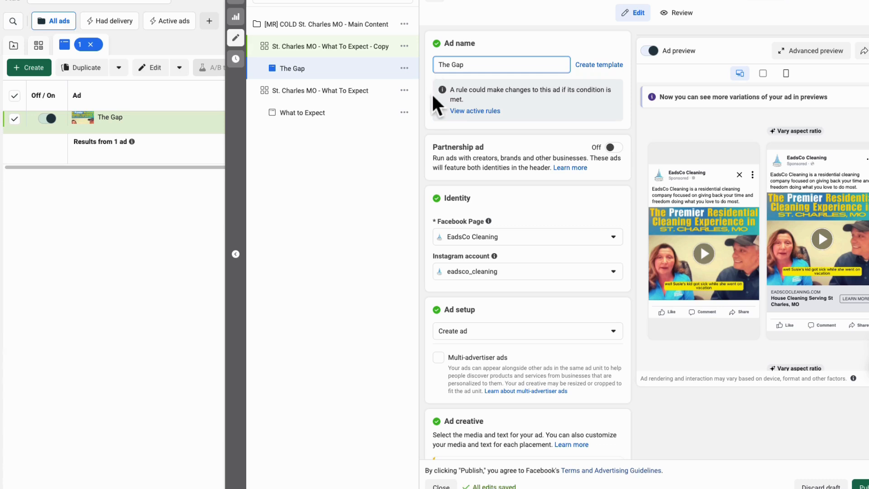
# Remove the existing video from the ad creative of "The Gap".
pyautogui.scroll(-3, 472, 172)
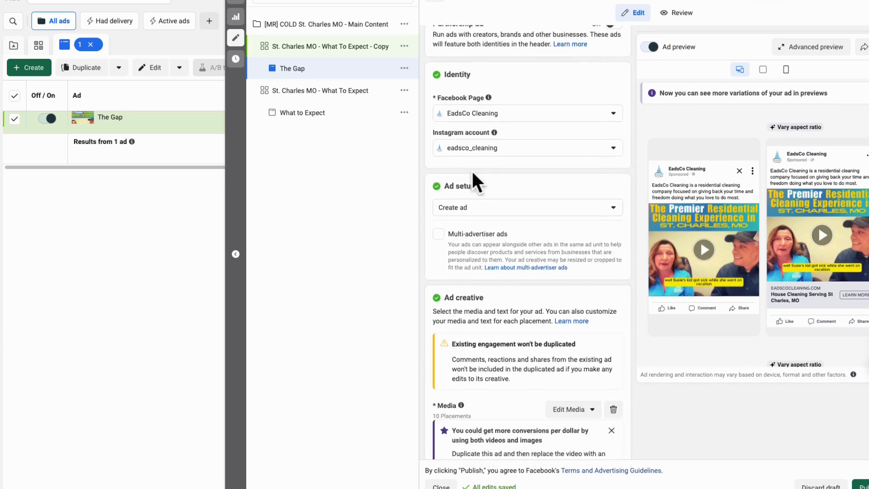
pyautogui.scroll(-5, 472, 172)
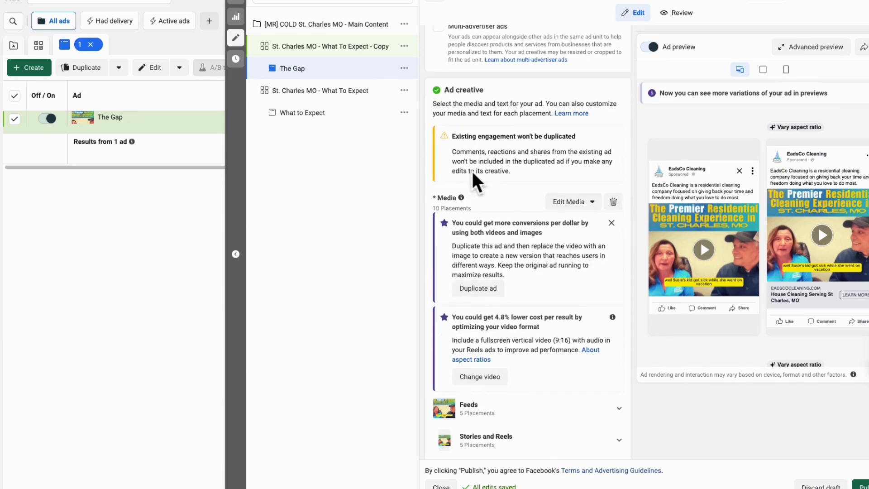
pyautogui.click(613, 163)
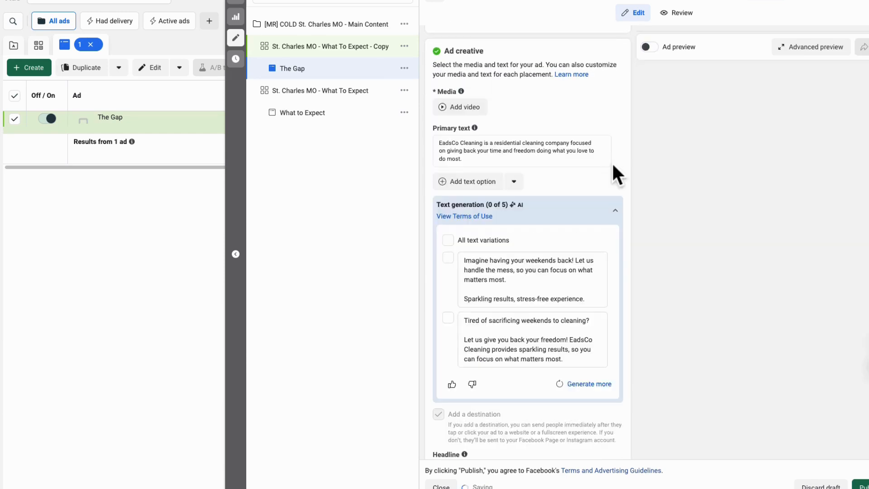
pyautogui.click(462, 109)
pyautogui.click(286, 86)
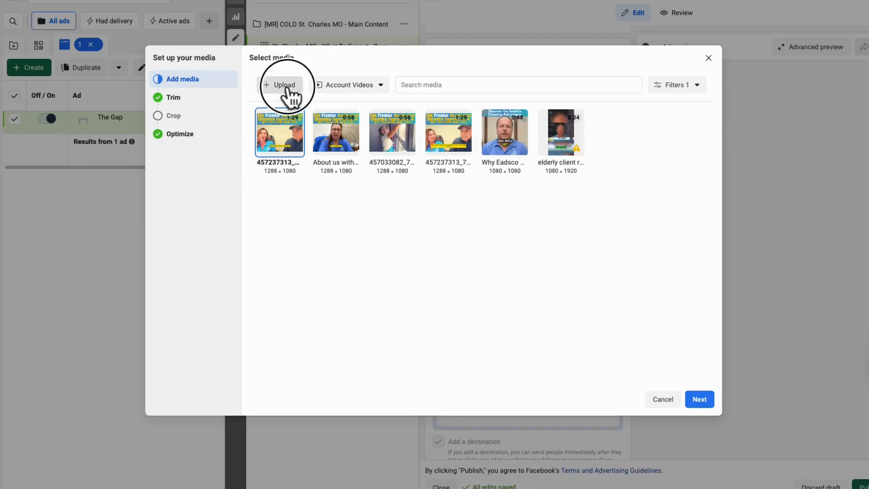
pyautogui.scroll(-5, 435, 264)
pyautogui.scroll(-5, 435, 264)
pyautogui.scroll(4, 435, 264)
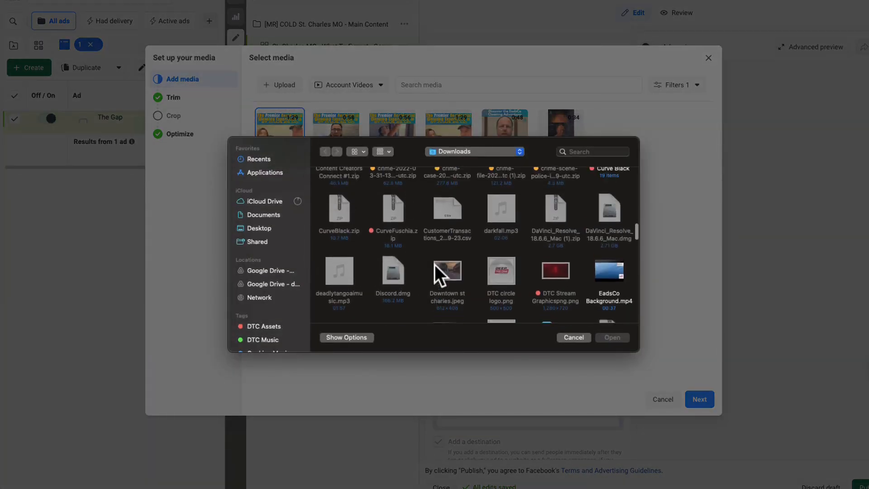
pyautogui.scroll(10, 434, 264)
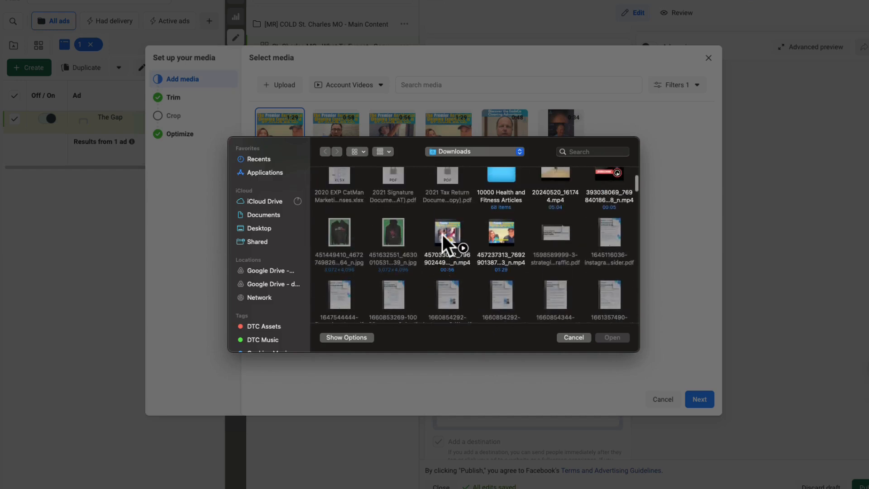
pyautogui.doubleClick(441, 233)
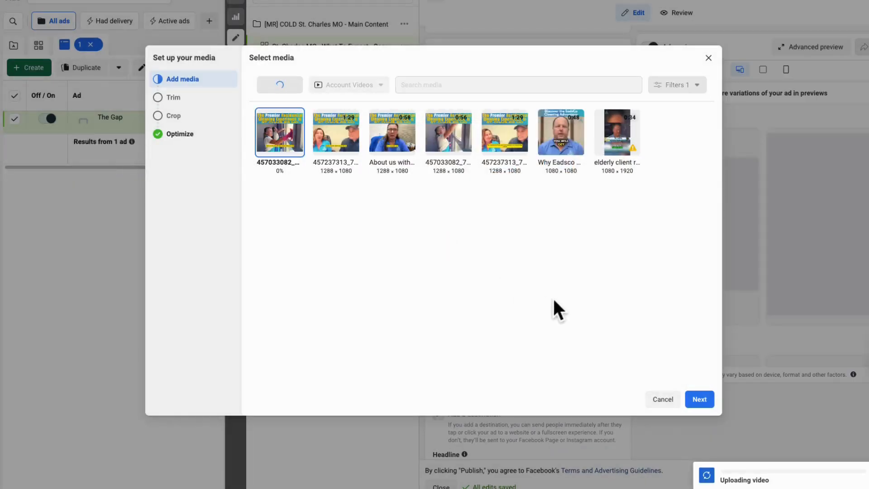
pyautogui.click(663, 399)
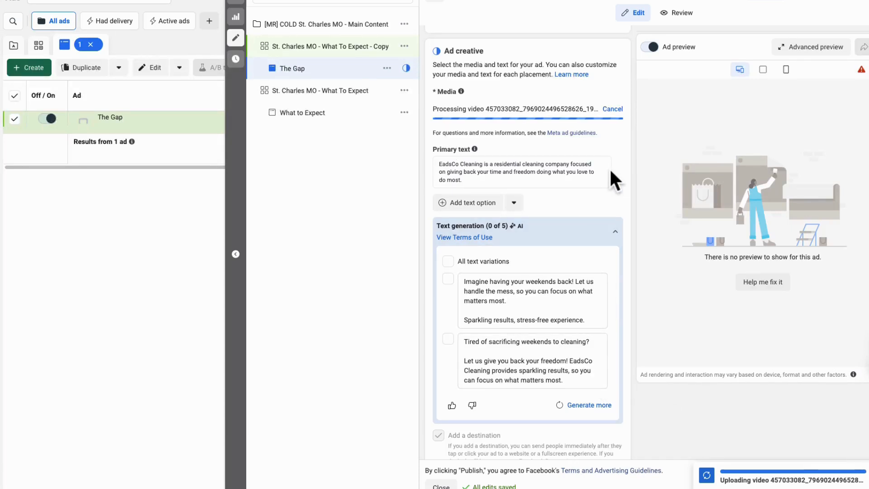
# Replace the ad's primary text with "Hey St. Charles, have you heard of EadsCo Cleaning and what separates them from other cleaning companies.".
pyautogui.tripleClick(582, 171)
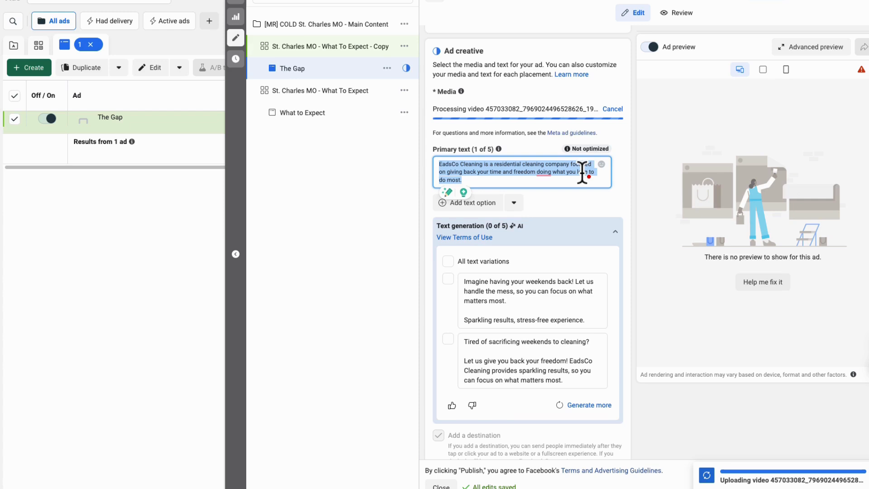
pyautogui.write('Hey St. Charles, have you heard ')
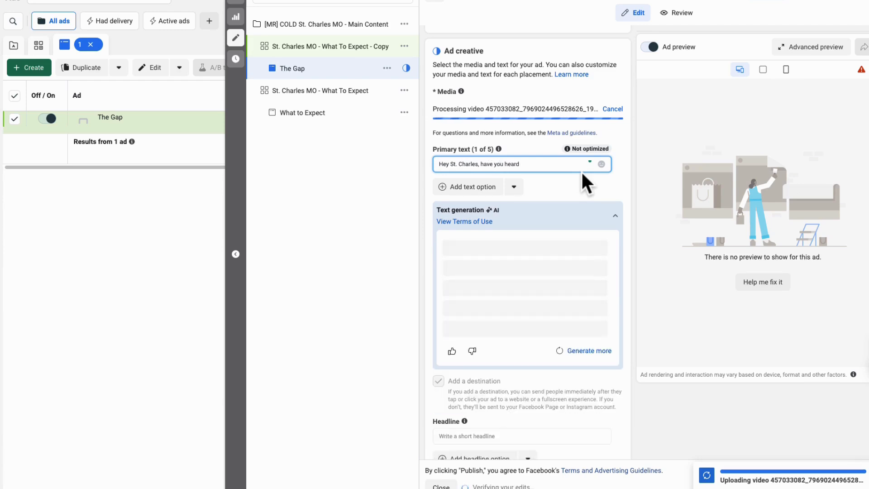
pyautogui.write('of')
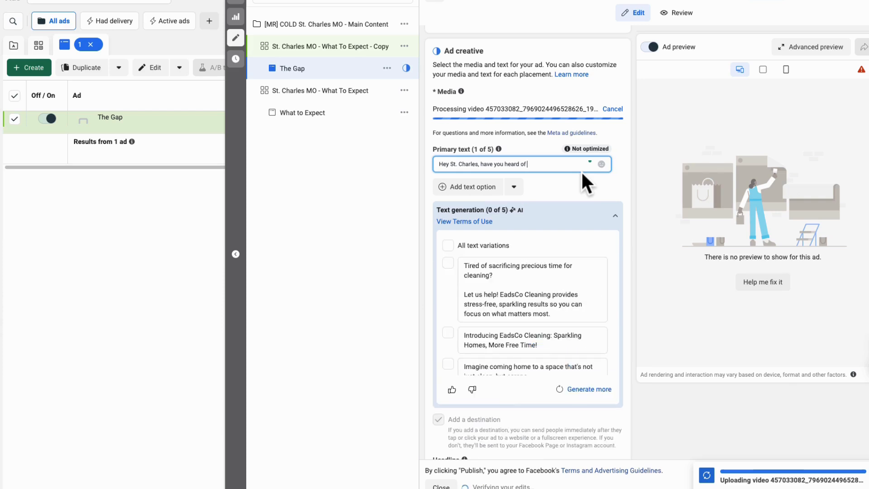
pyautogui.write(' EadsCo Cl')
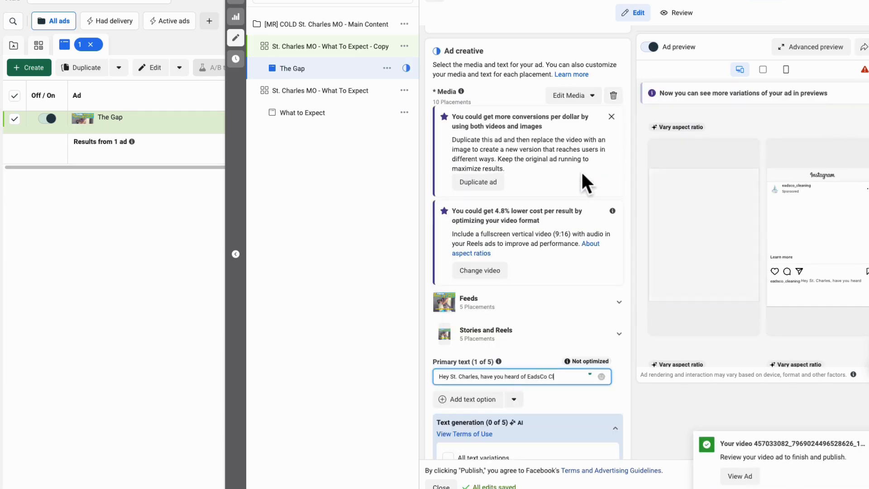
pyautogui.write('eaning and w')
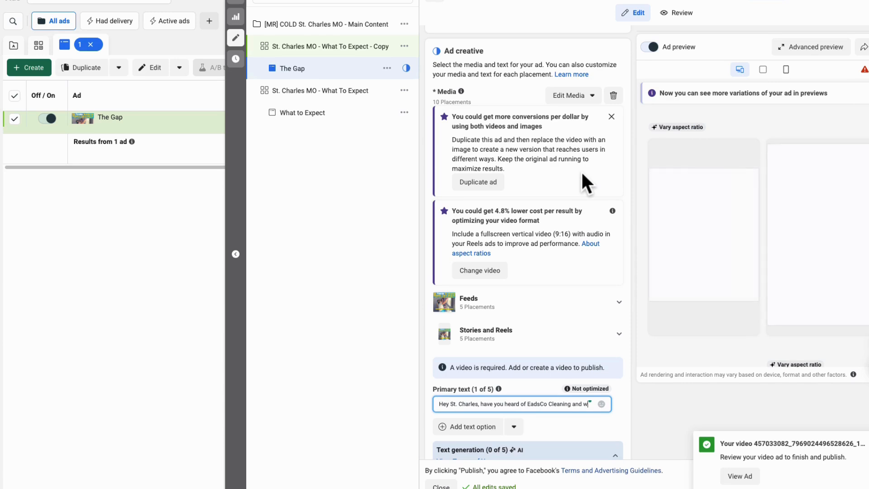
pyautogui.write('hat spea')
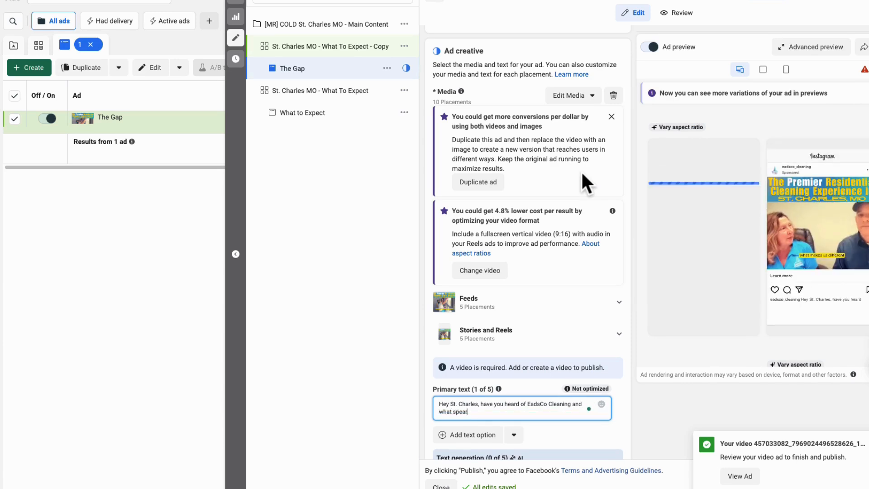
pyautogui.press('BackSpace')
pyautogui.write('epare')
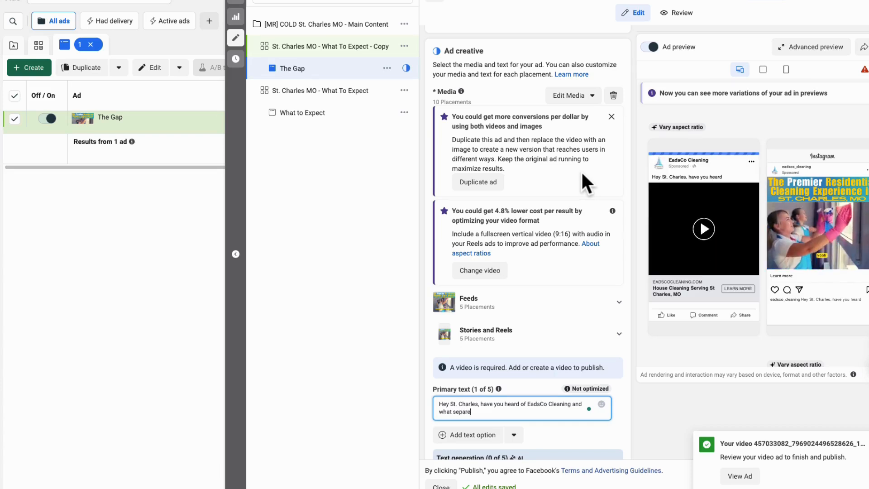
pyautogui.write('ss t')
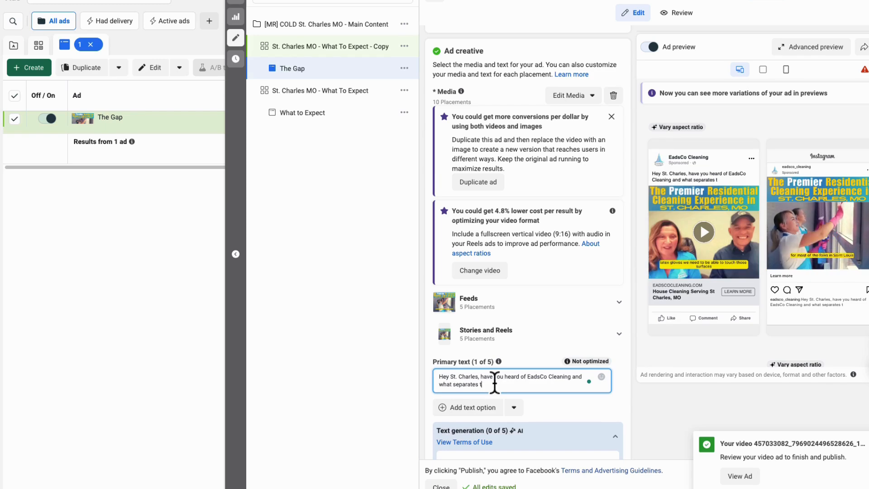
pyautogui.write('from ')
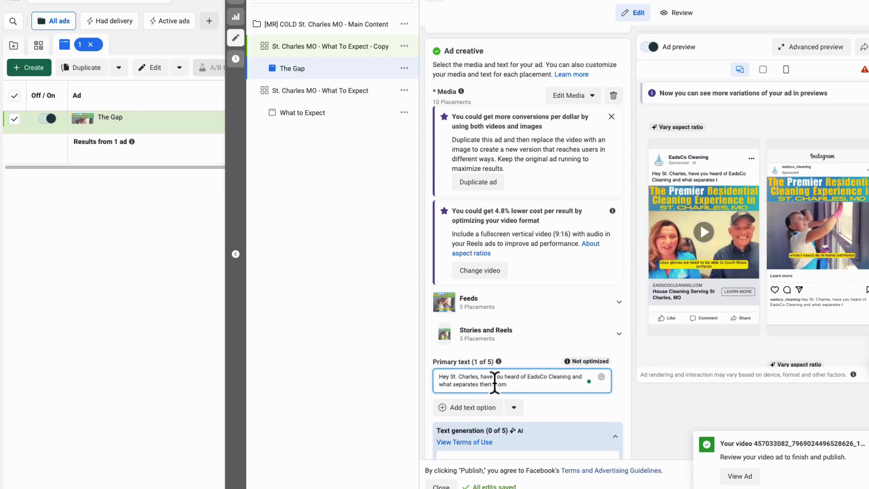
pyautogui.write('other cleaning companies')
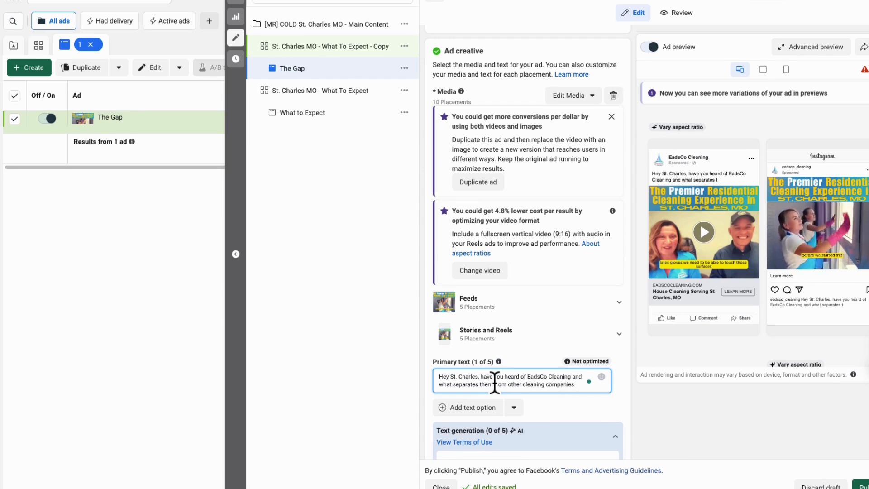
pyautogui.write('.')
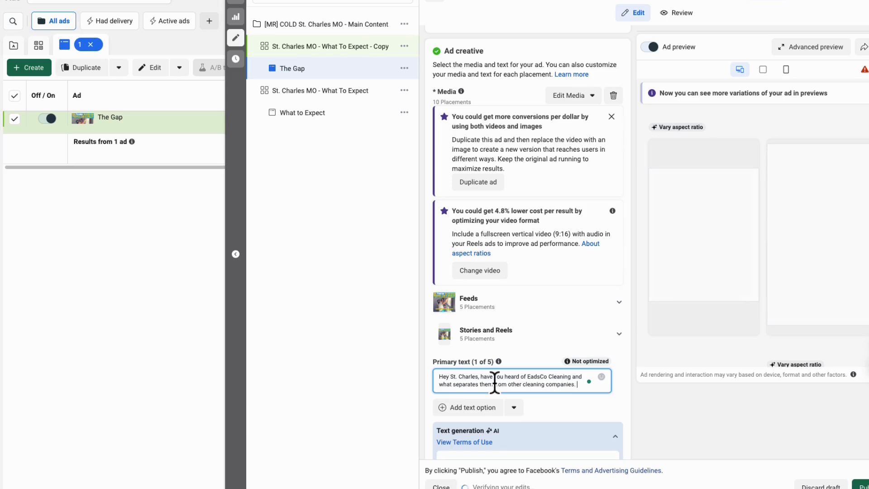
# Add a second sentence to the primary text: "Not all cleaning companies are built the same.".
pyautogui.write(' Not all cleaning companies')
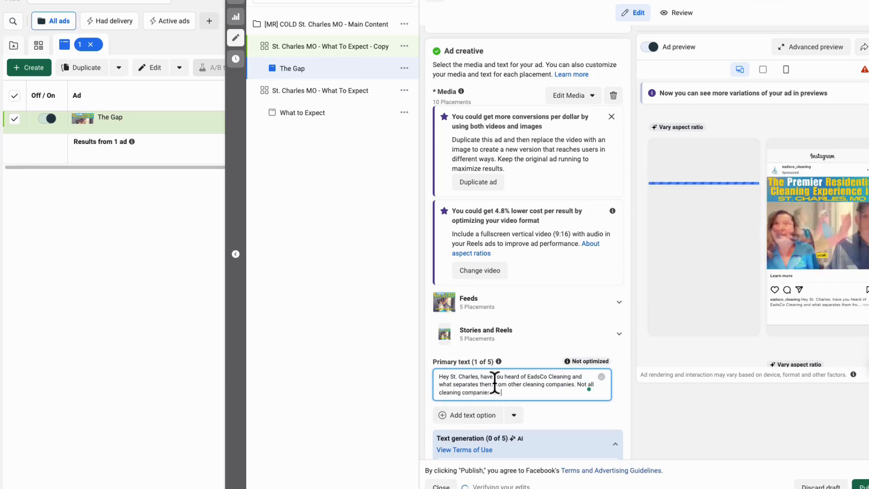
pyautogui.write(' are built the ')
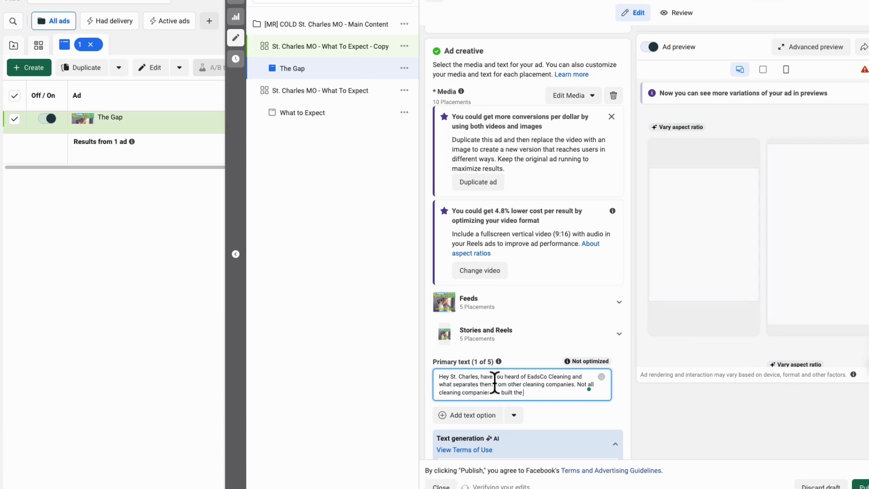
pyautogui.write('same.')
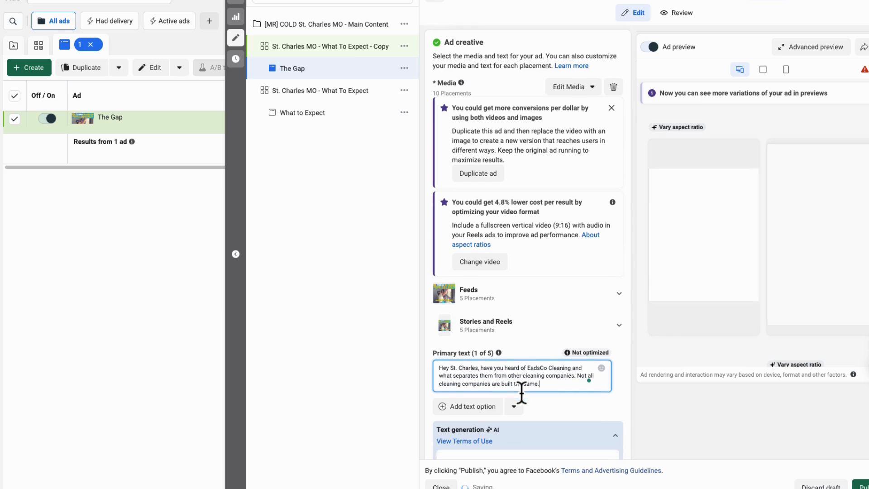
# Review the new primary text, its generated text variations and the headline section of "The Gap" ad.
pyautogui.scroll(-2, 525, 404)
pyautogui.scroll(-2, 520, 390)
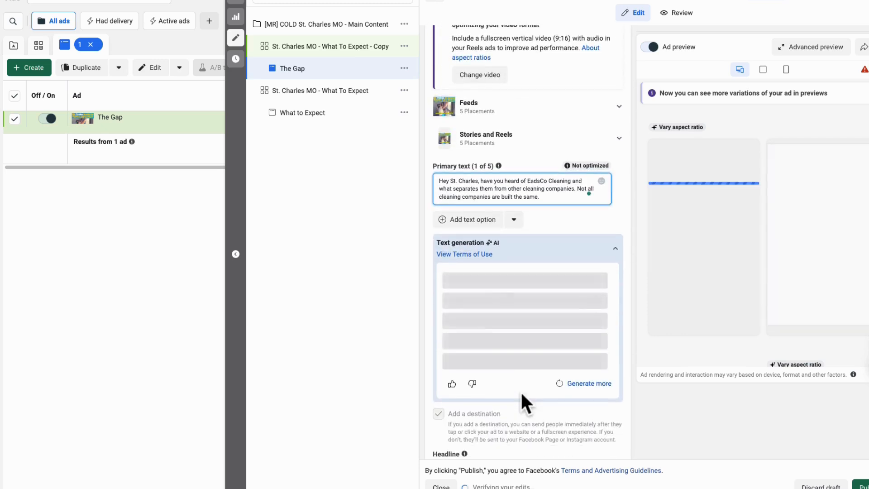
pyautogui.scroll(-1, 521, 393)
pyautogui.scroll(1, 521, 392)
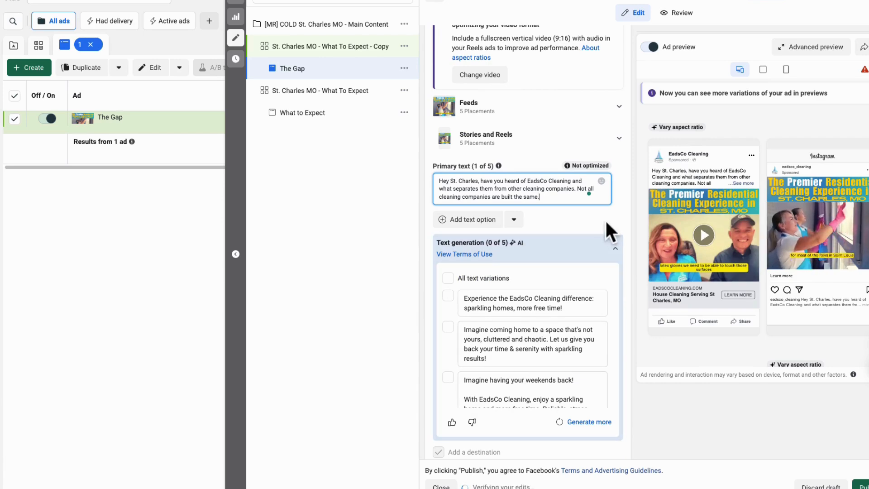
pyautogui.scroll(-1, 629, 220)
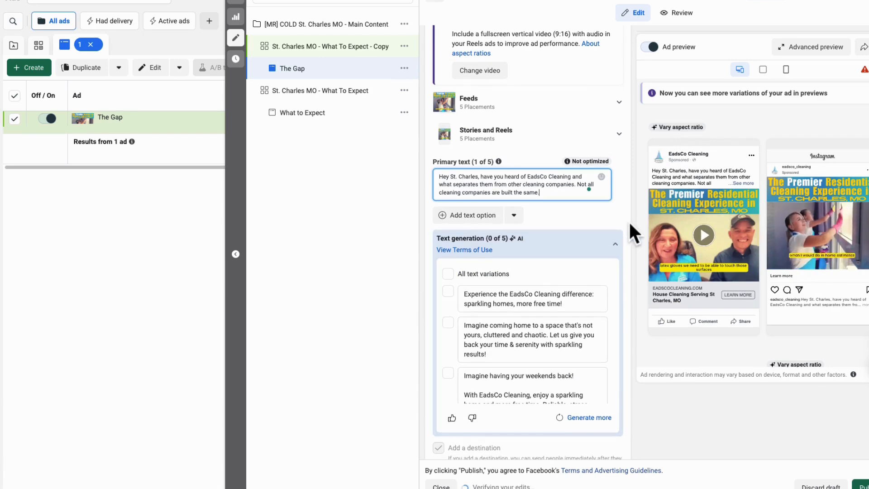
pyautogui.scroll(-1, 629, 221)
pyautogui.scroll(-5, 628, 220)
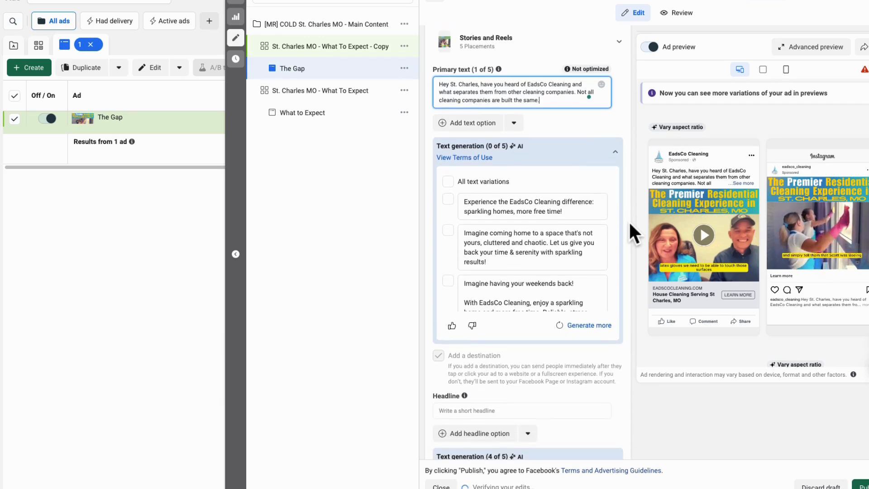
pyautogui.scroll(-3, 629, 220)
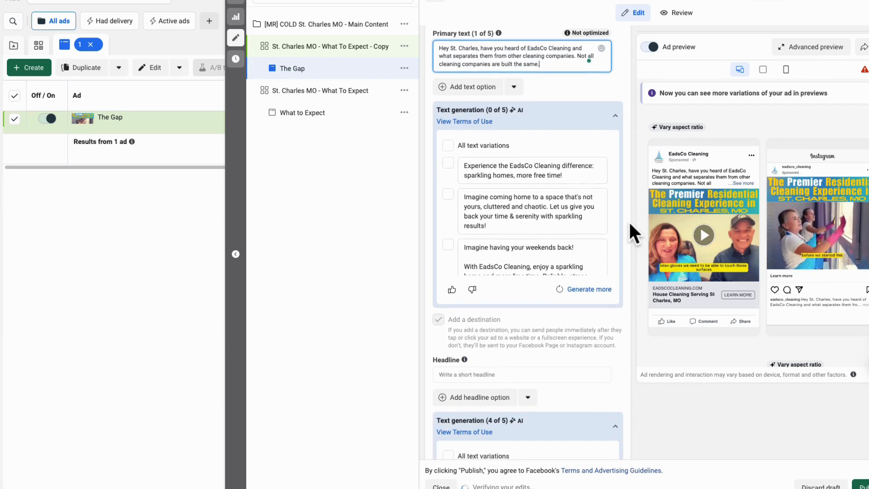
pyautogui.scroll(-1, 629, 221)
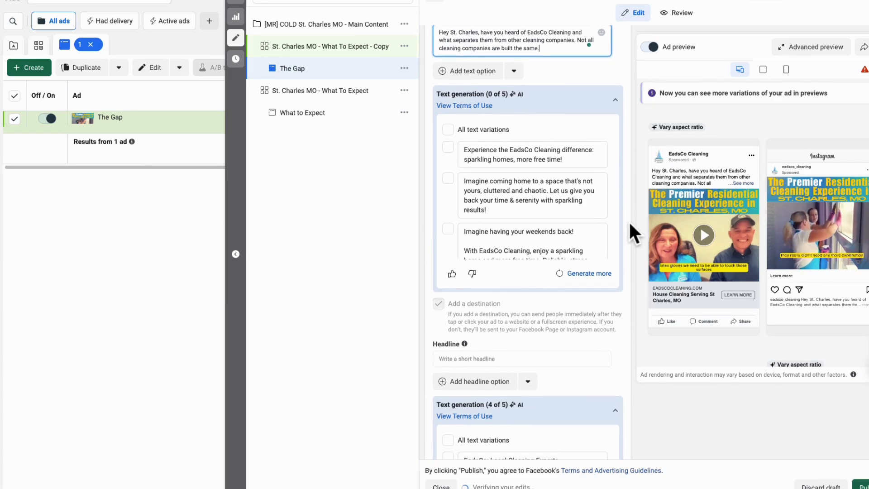
pyautogui.scroll(-5, 629, 221)
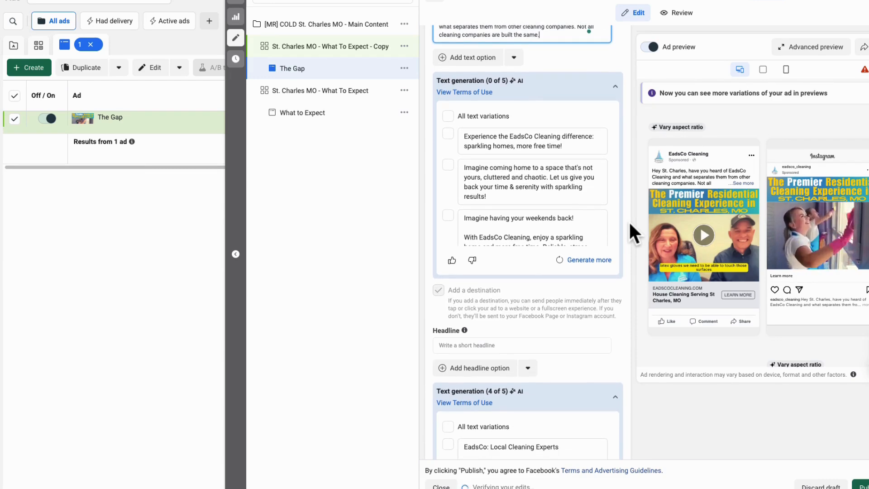
pyautogui.scroll(15, 630, 223)
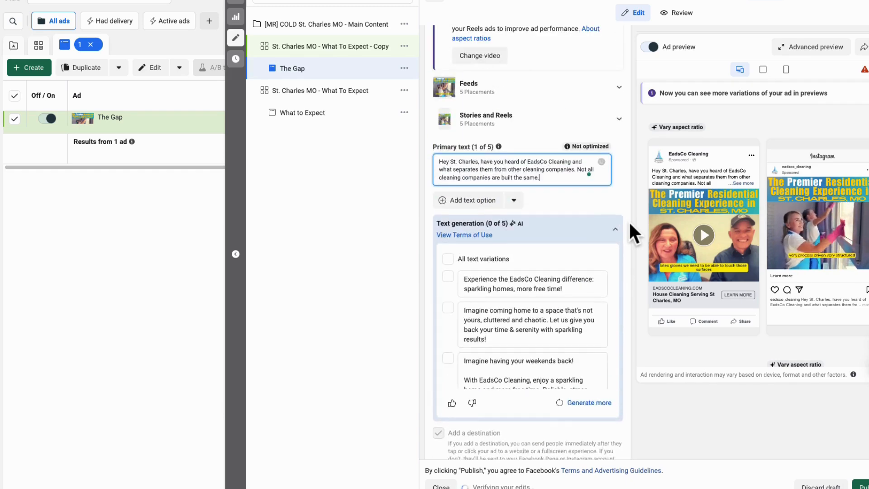
pyautogui.scroll(4, 628, 220)
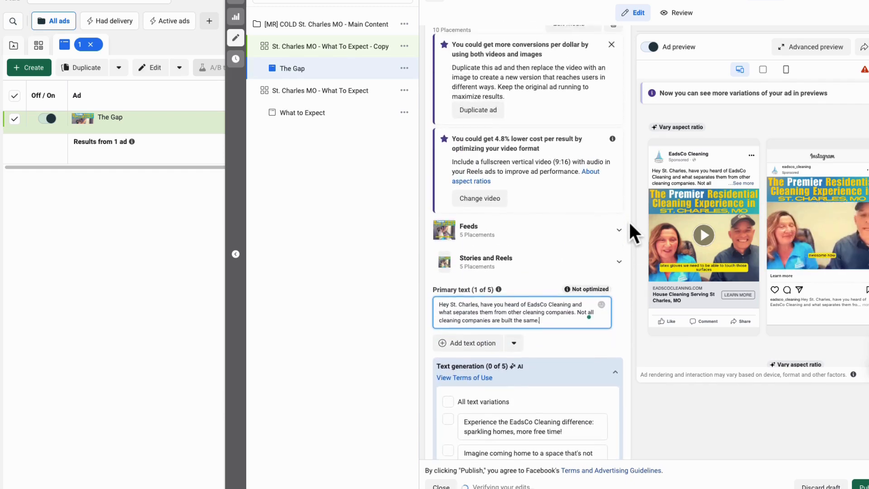
# Check the call to action, creative enhancements and website destination of "The Gap", and publish the ad with its ad set.
pyautogui.scroll(-3, 628, 220)
pyautogui.scroll(-3, 629, 220)
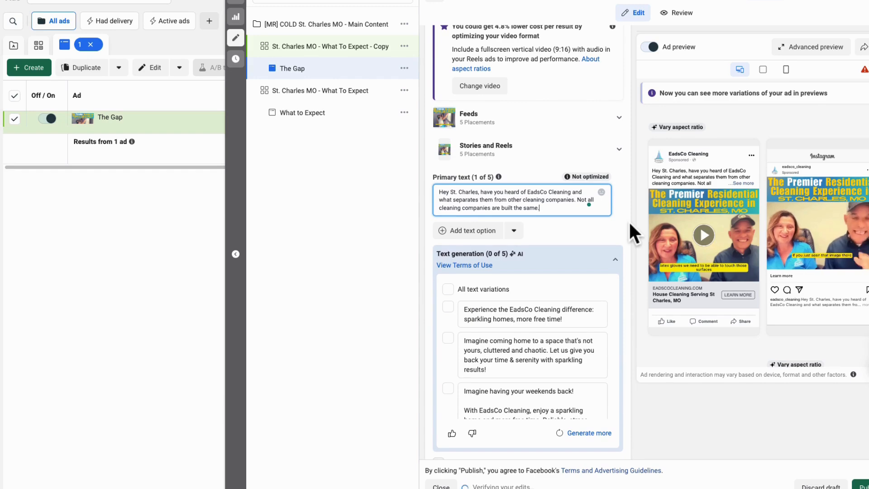
pyautogui.scroll(-4, 629, 221)
pyautogui.scroll(-20, 629, 220)
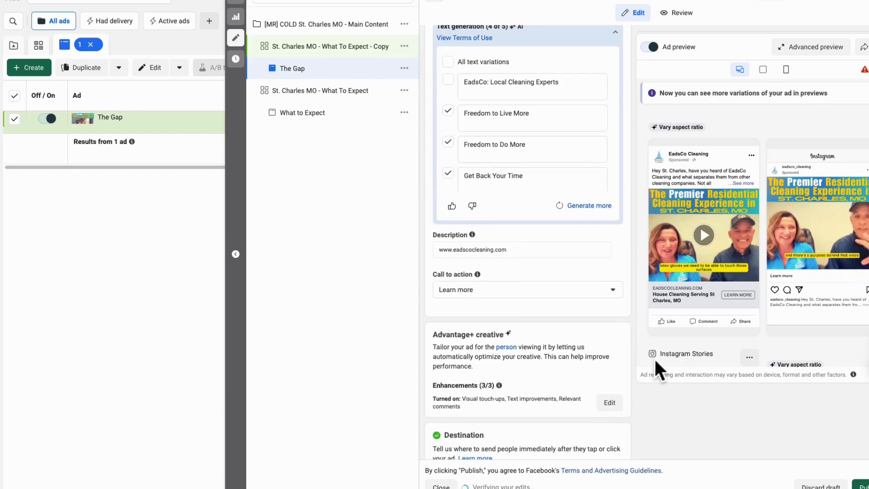
pyautogui.scroll(-6, 760, 438)
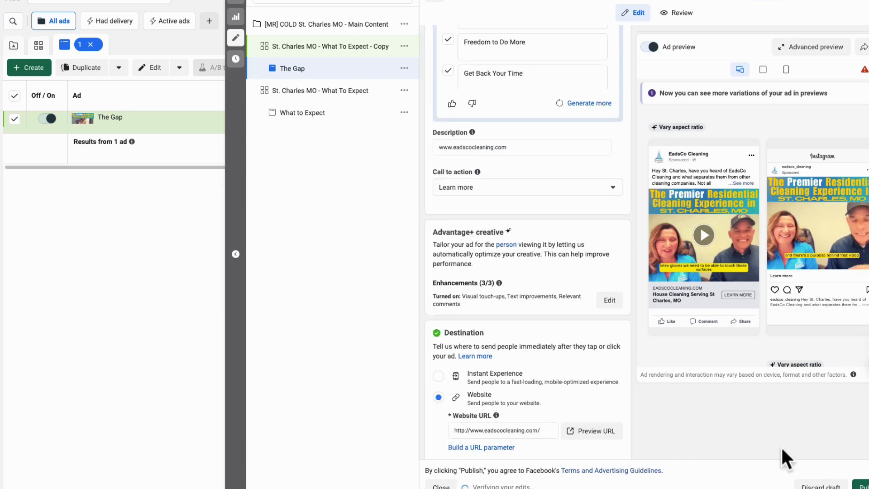
pyautogui.scroll(-1, 777, 437)
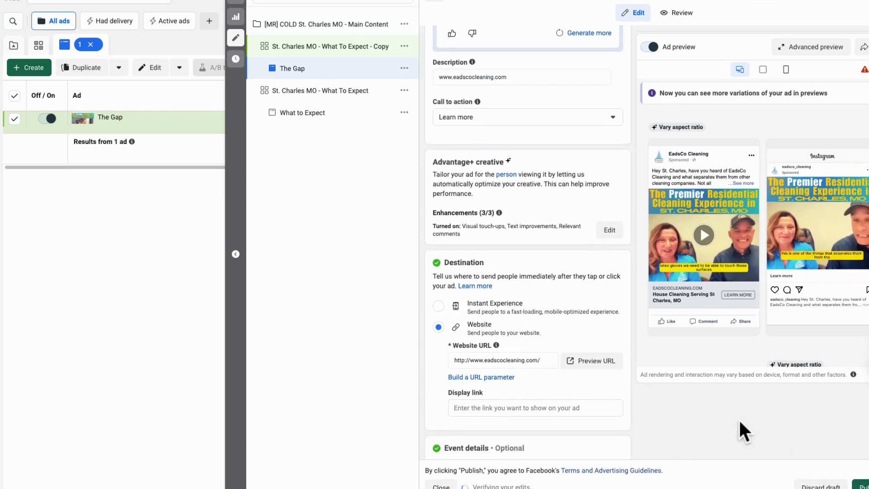
pyautogui.click(862, 485)
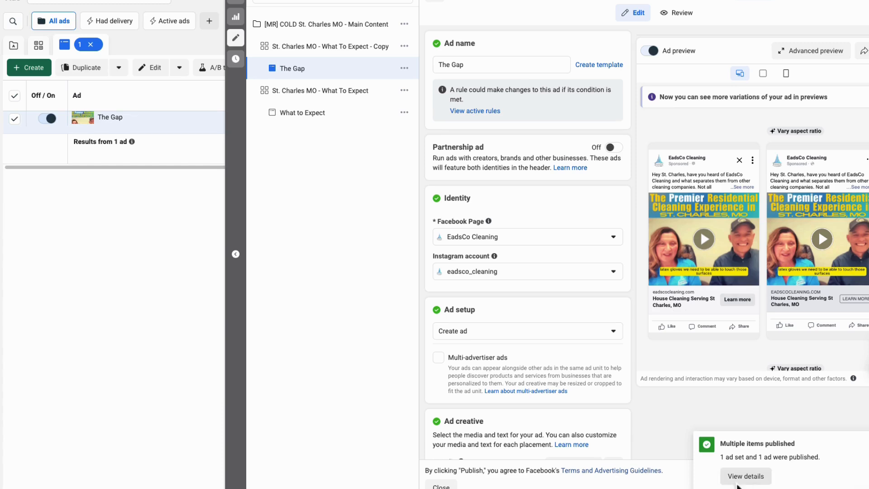
# Duplicate the "St. Charles MO - What To Expect - Copy" ad set once in the original campaign and rename the duplicate "St. Charles MO - Brand Story".
pyautogui.click(404, 46)
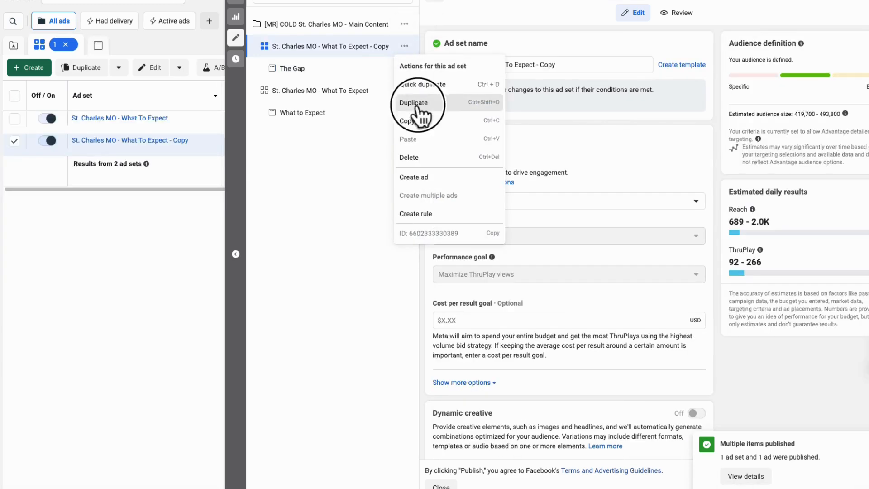
pyautogui.click(416, 103)
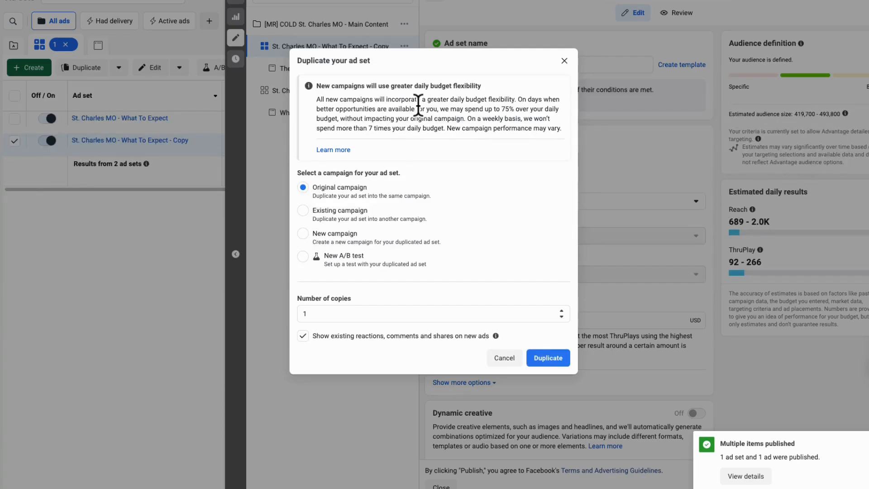
pyautogui.click(545, 359)
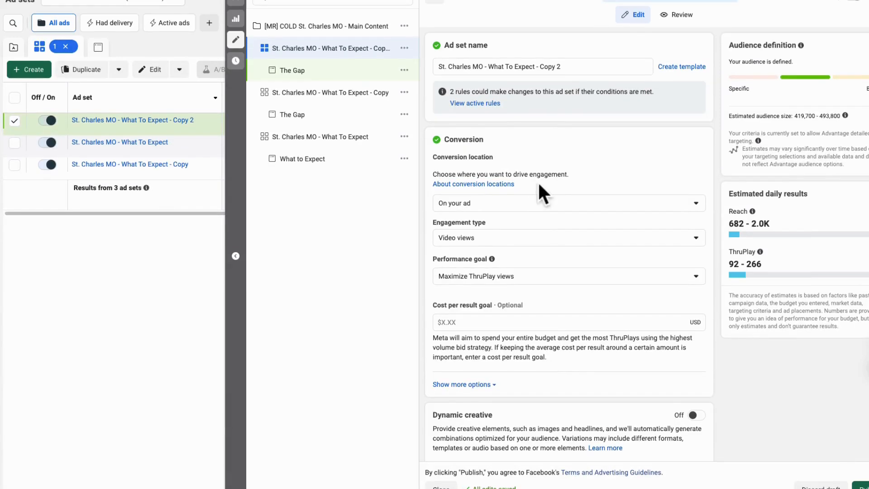
pyautogui.moveTo(566, 67); pyautogui.dragTo(489, 71)
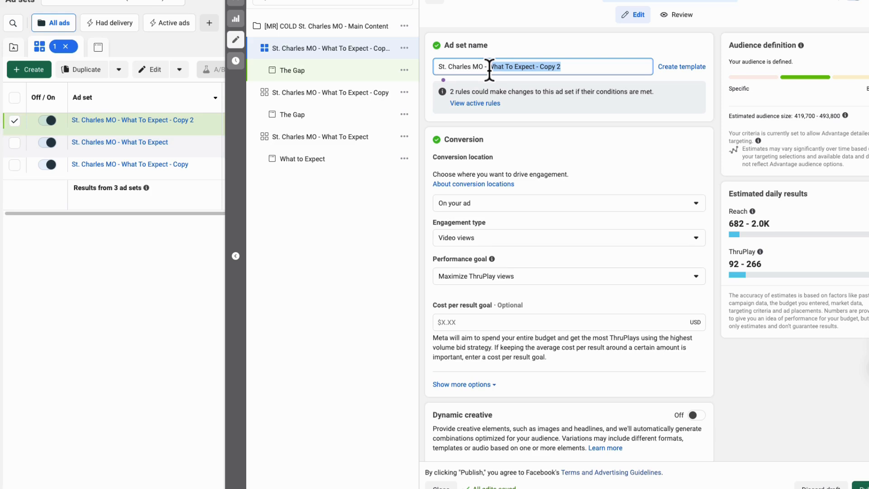
pyautogui.write('Brand Story')
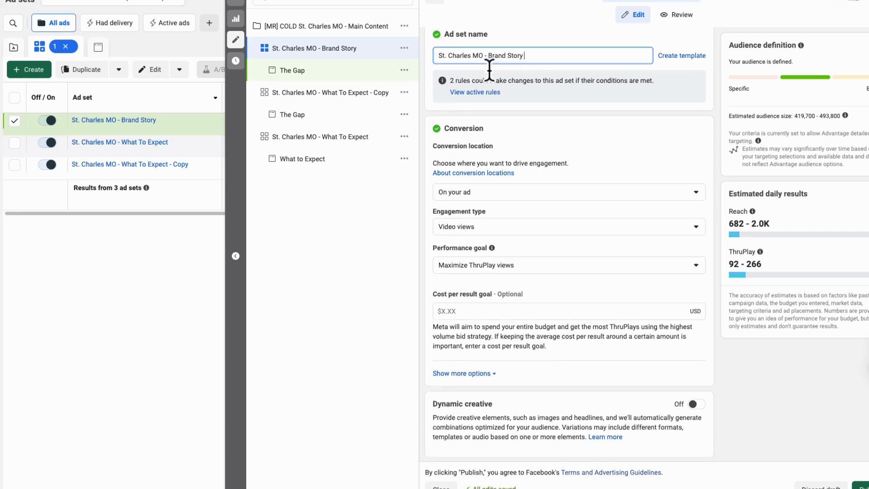
# Check the budget, schedule and placements of the "St. Charles MO - Brand Story" ad set.
pyautogui.scroll(-4, 635, 101)
pyautogui.scroll(-2, 633, 171)
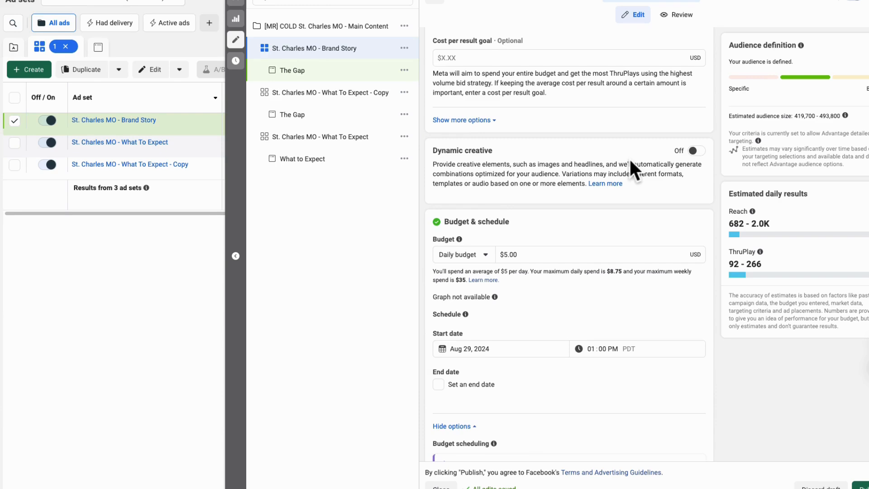
pyautogui.scroll(-6, 630, 161)
pyautogui.scroll(-6, 630, 162)
pyautogui.scroll(-12, 630, 162)
pyautogui.scroll(-10, 630, 159)
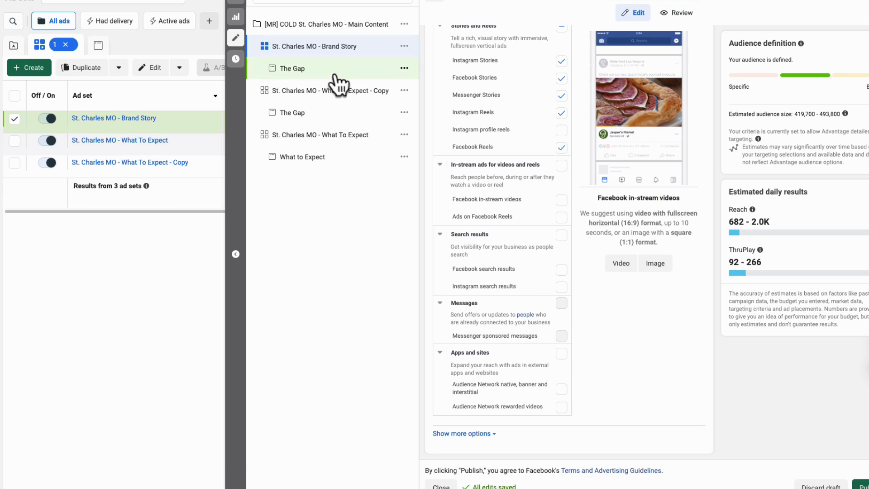
# Remove the existing media from "The Gap" ad in the "St. Charles MO - What To Expect - Copy" ad set.
pyautogui.click(327, 114)
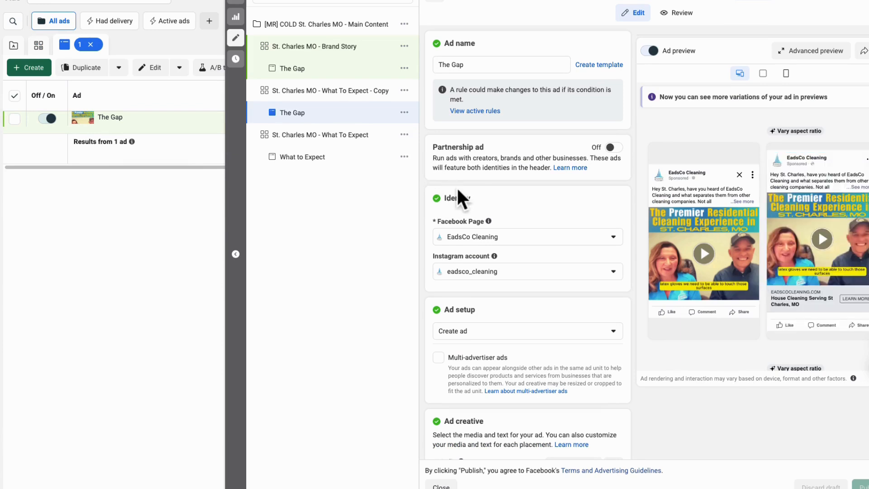
pyautogui.scroll(-8, 457, 195)
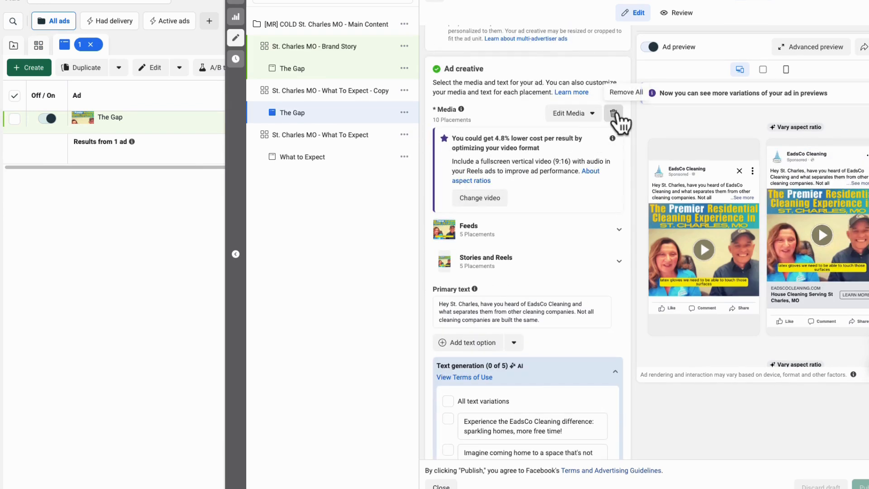
pyautogui.click(614, 113)
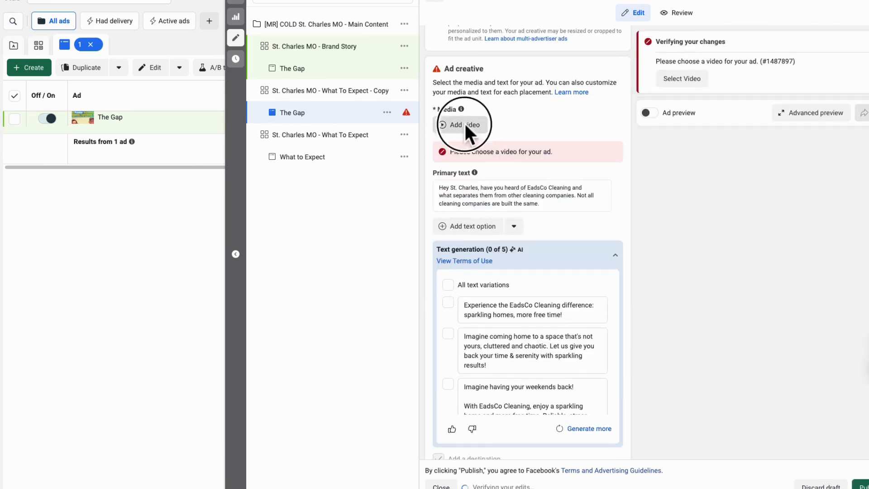
# Upload "About us with captions.mp4" from the Downloads folder as the ad's new video.
pyautogui.click(466, 129)
pyautogui.click(290, 91)
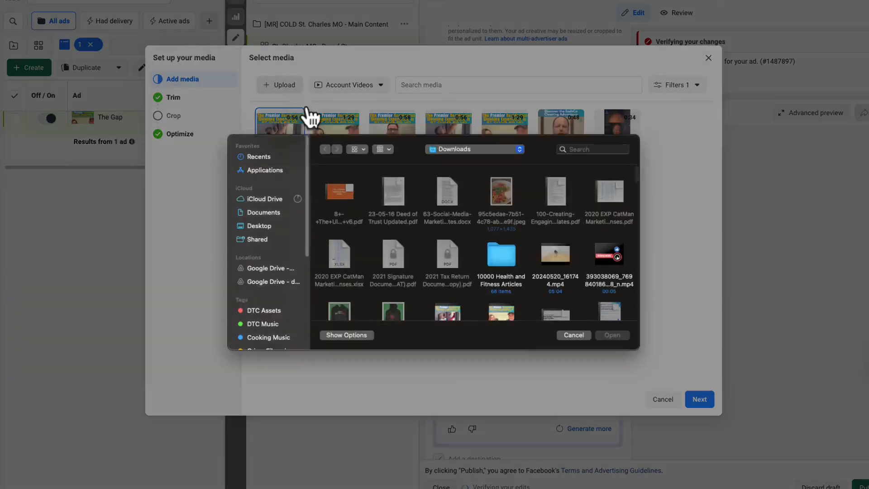
pyautogui.scroll(-15, 388, 276)
pyautogui.scroll(-20, 388, 275)
pyautogui.scroll(-5, 388, 275)
pyautogui.scroll(10, 388, 275)
pyautogui.scroll(15, 388, 275)
pyautogui.scroll(15, 388, 275)
pyautogui.scroll(4, 388, 275)
pyautogui.click(454, 218)
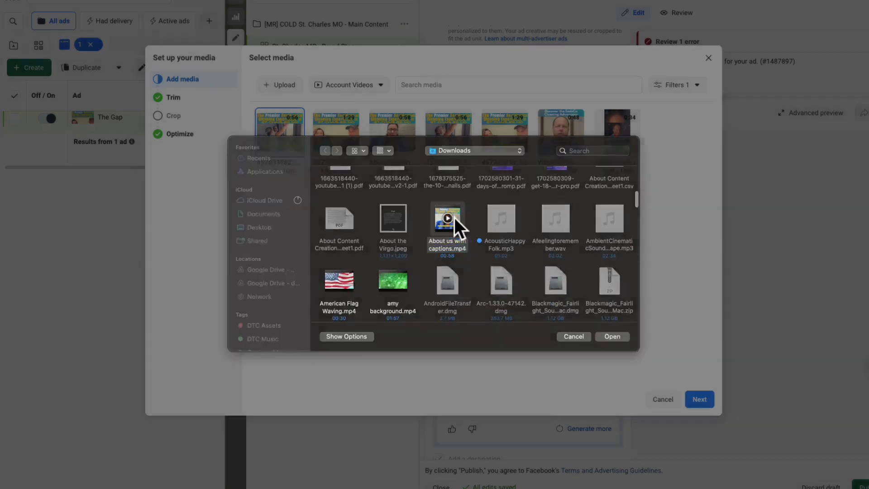
pyautogui.doubleClick(455, 218)
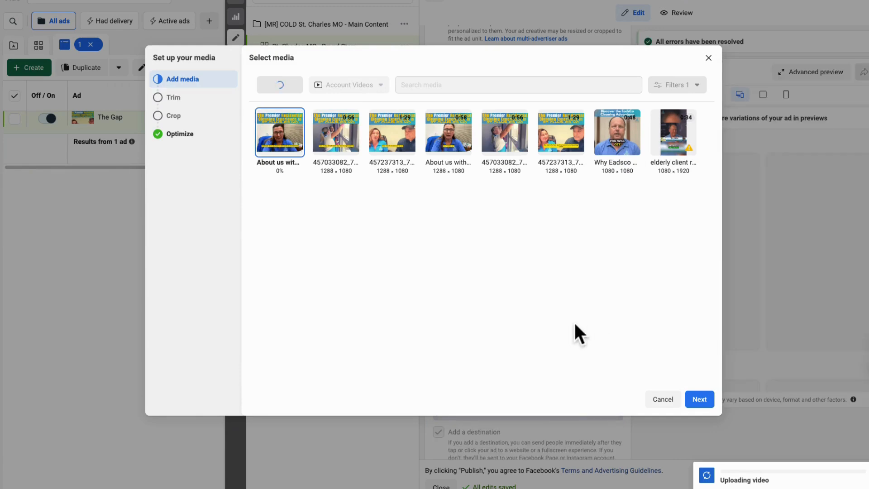
pyautogui.click(657, 401)
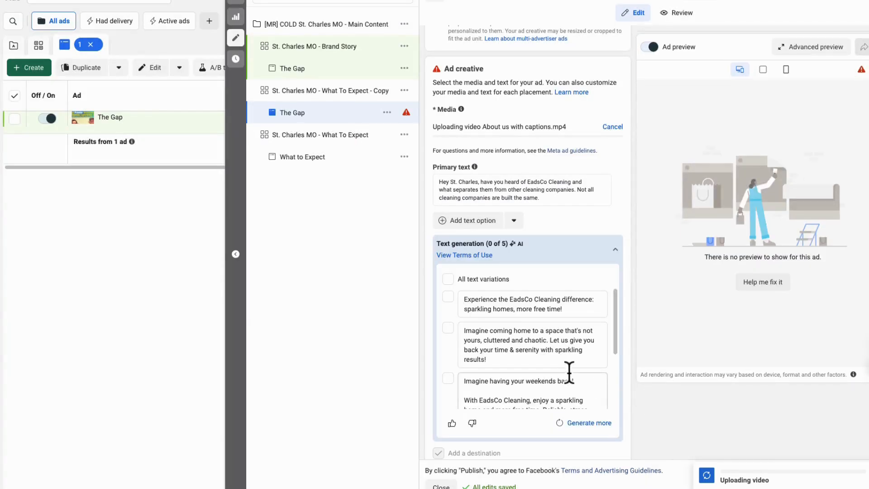
# Replace the ad's primary text with "Why did a system engineer start a cleaning business?".
pyautogui.tripleClick(526, 195)
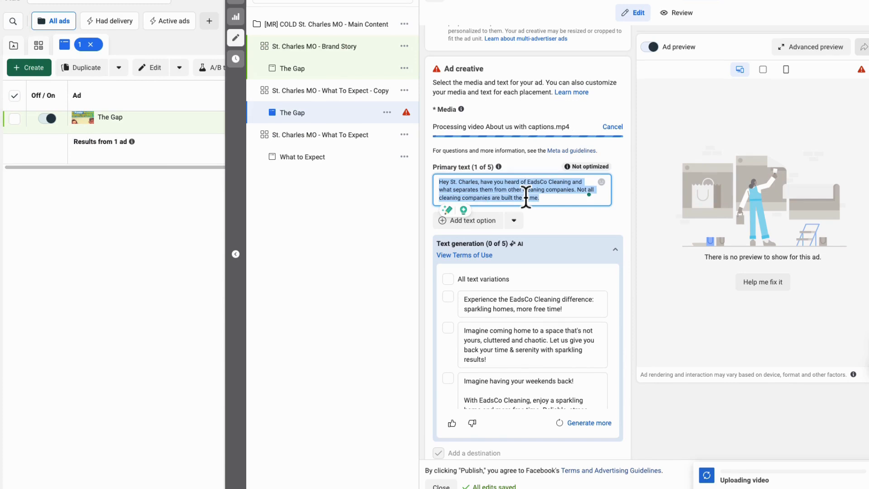
pyautogui.write('Why did a ')
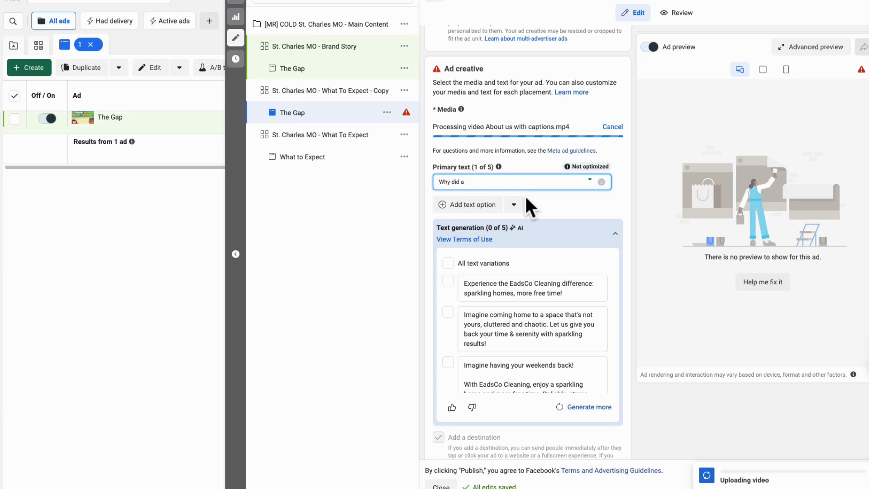
pyautogui.write('system engineer start a cleaning business?')
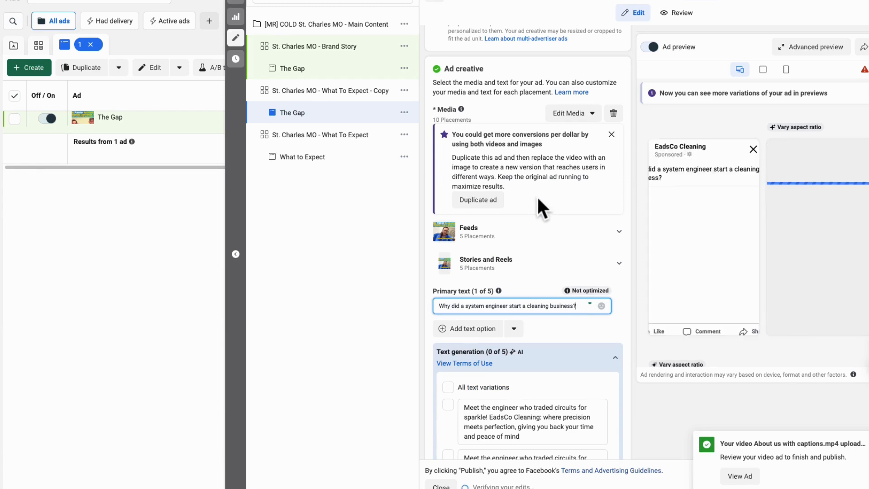
# Check the ad's identity, setup, media and generated text variations, dismiss the video upload notice, and publish the ad.
pyautogui.scroll(-1, 581, 237)
pyautogui.scroll(-1, 585, 247)
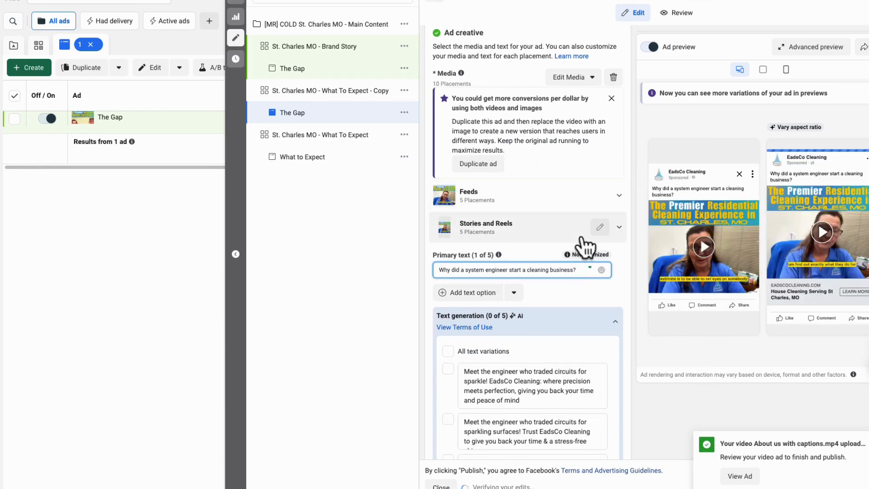
pyautogui.scroll(5, 536, 204)
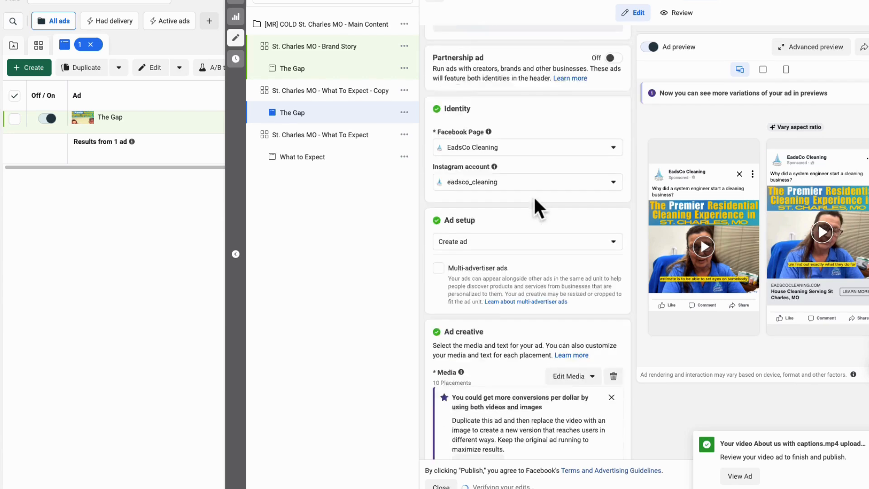
pyautogui.scroll(2, 533, 207)
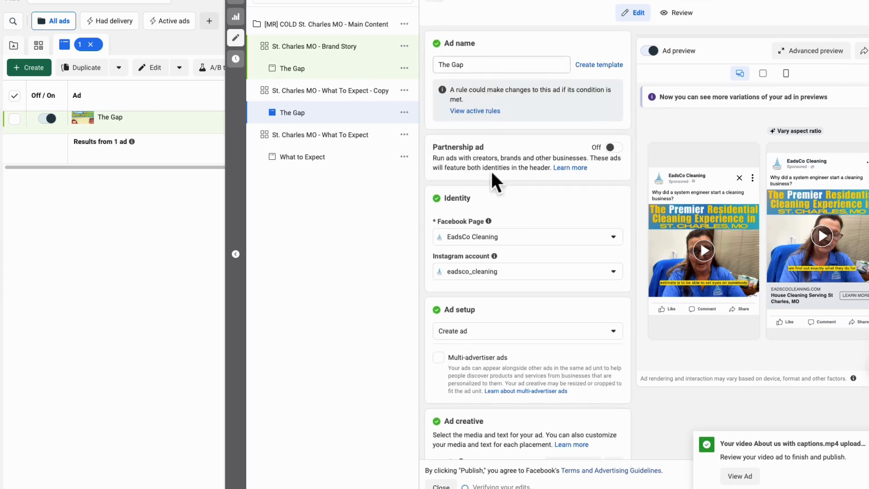
pyautogui.scroll(-6, 495, 181)
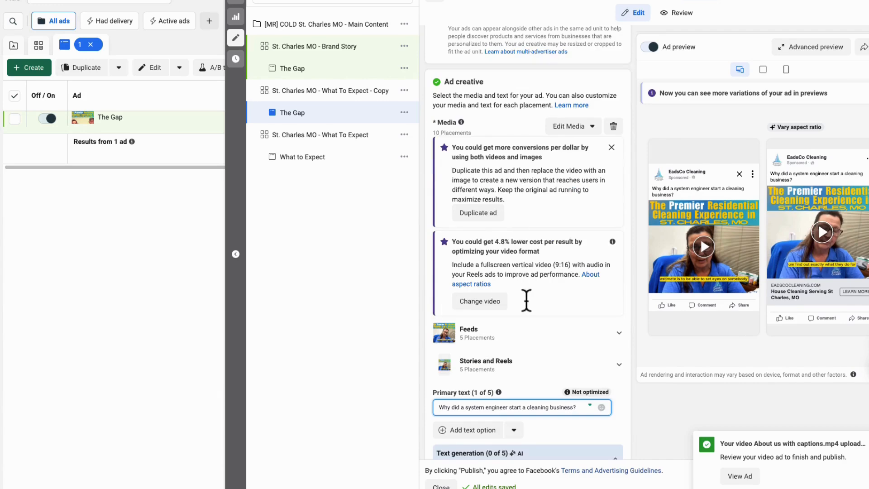
pyautogui.scroll(-7, 527, 289)
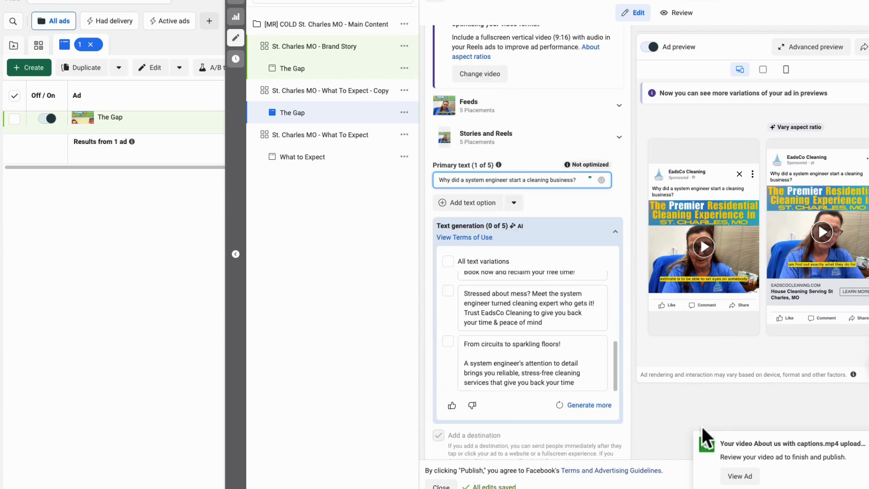
pyautogui.click(867, 442)
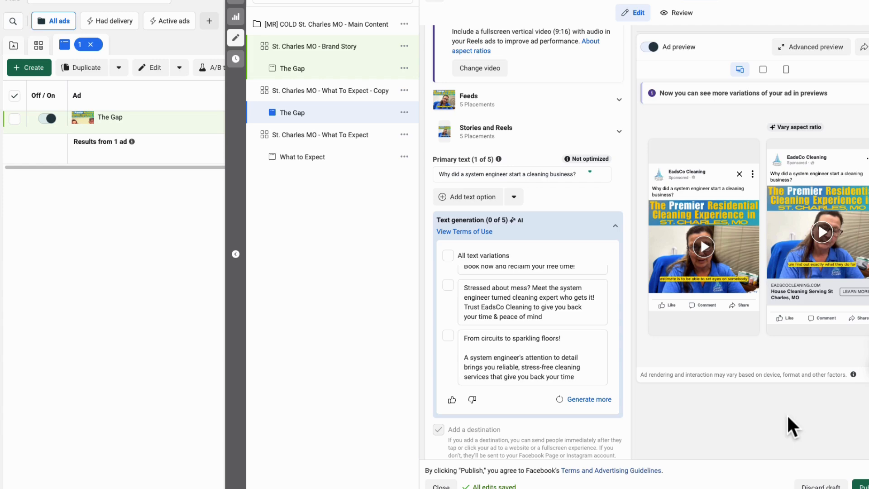
pyautogui.click(860, 484)
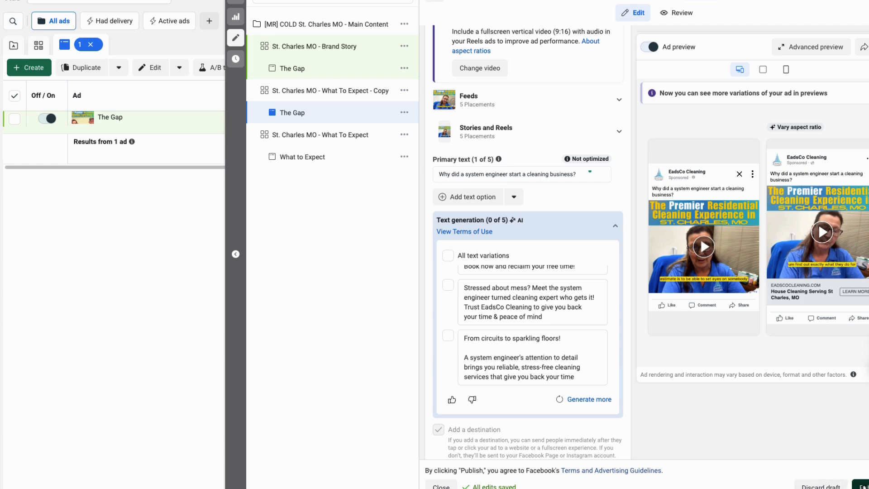